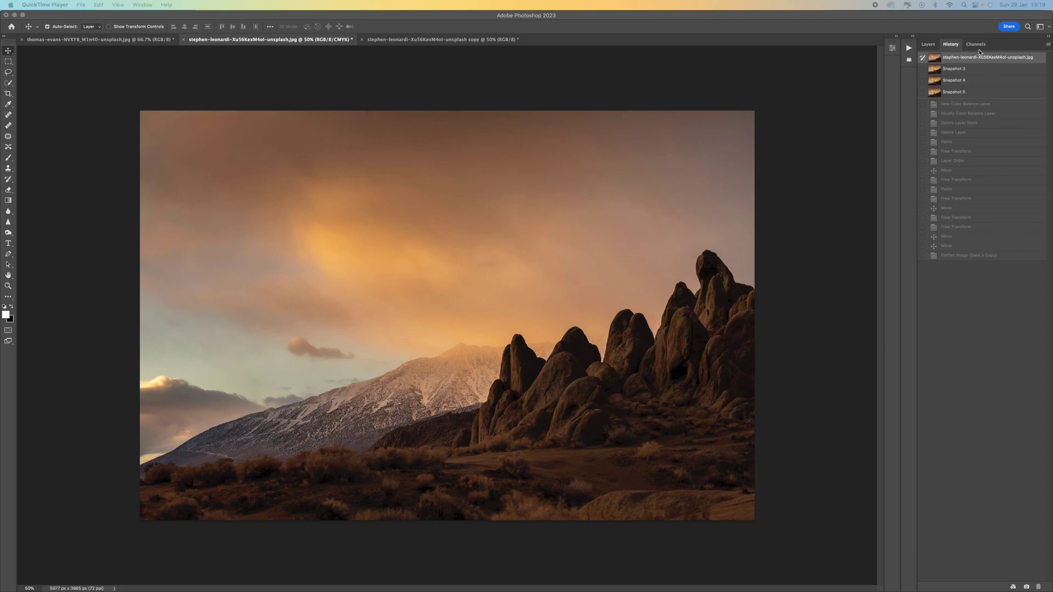
Compare the landscape image's saved history snapshots with the duplicate document's opening state.
{"action": "left_click", "coordinate": [975, 74]}
{"action": "left_click", "coordinate": [976, 74]}
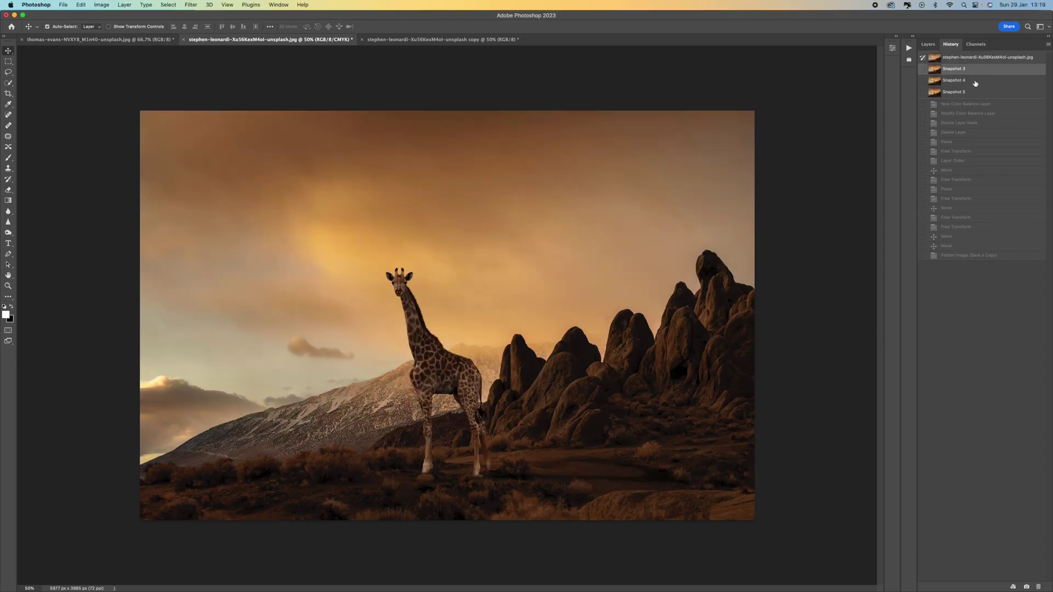
{"action": "left_click", "coordinate": [975, 80]}
{"action": "left_click", "coordinate": [973, 93]}
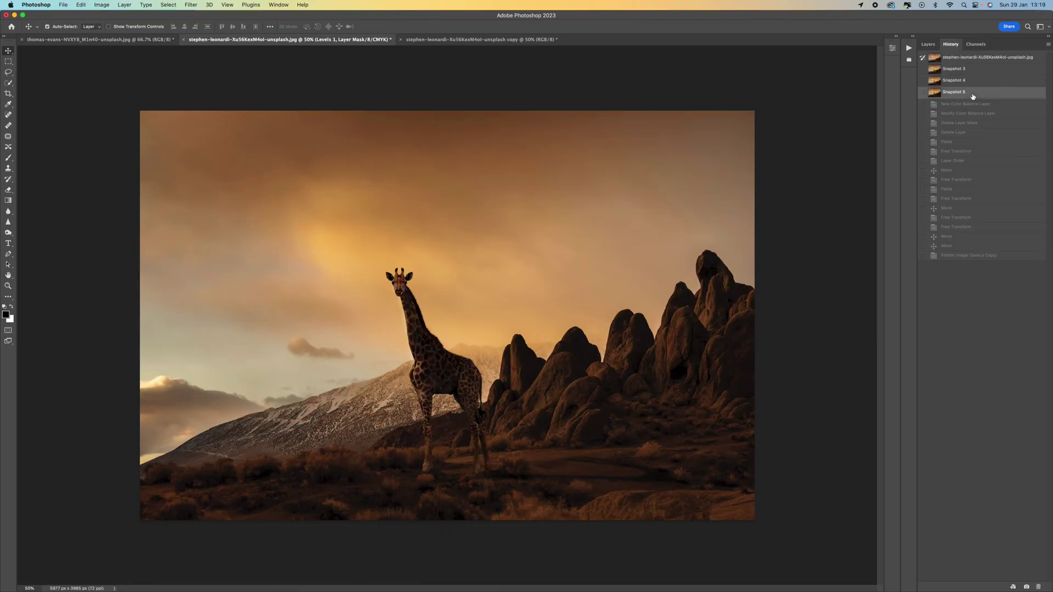
{"action": "left_click", "coordinate": [425, 40]}
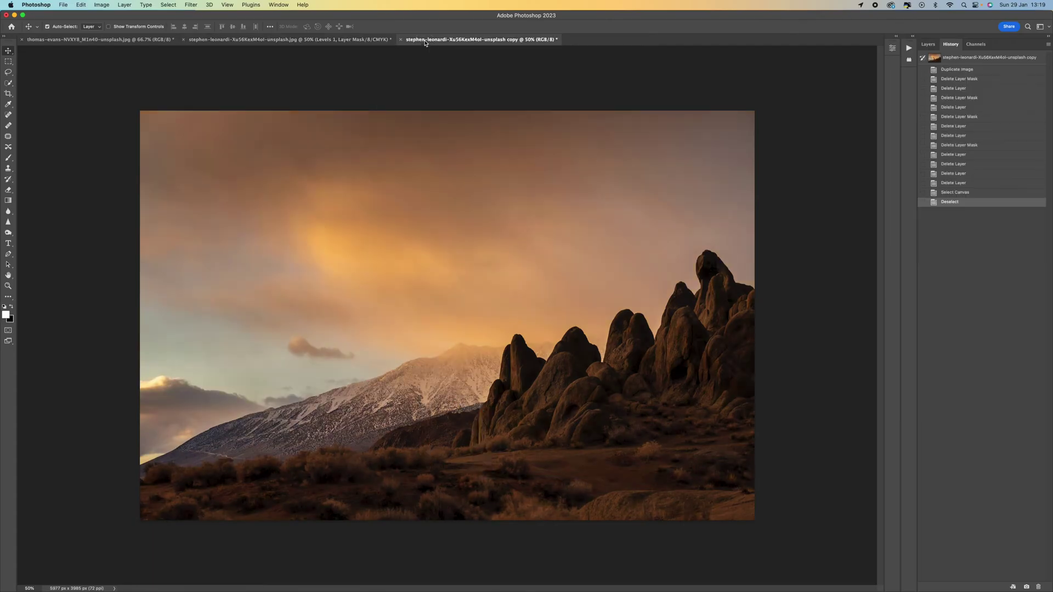
{"action": "left_click", "coordinate": [964, 58]}
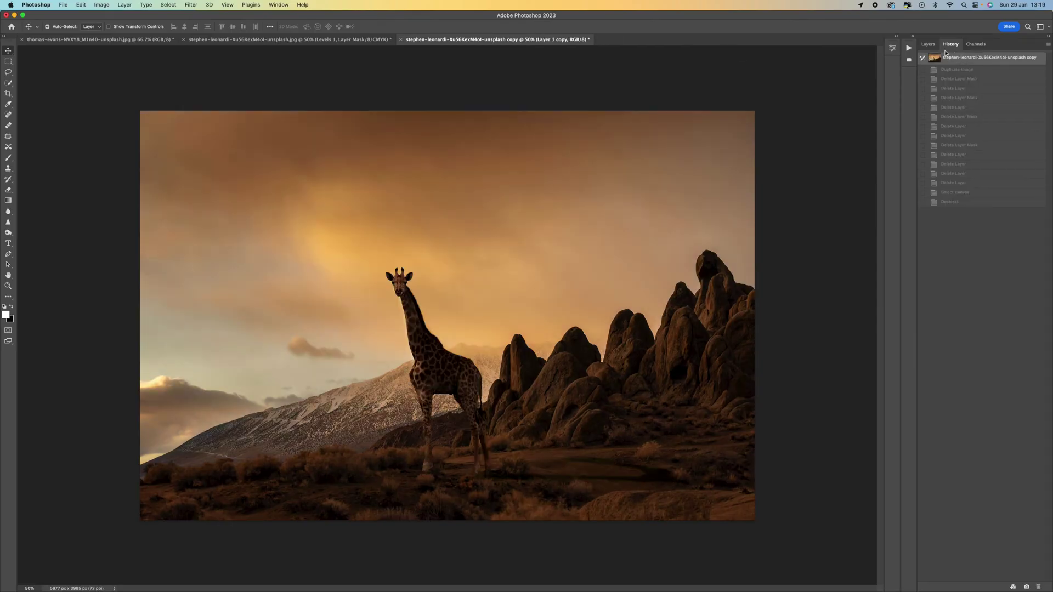
{"action": "left_click", "coordinate": [927, 44]}
{"action": "left_click", "coordinate": [949, 47]}
Return the landscape image to its opening history state and bring the giraffe photo in as a layer near the middle.
{"action": "left_click", "coordinate": [356, 40]}
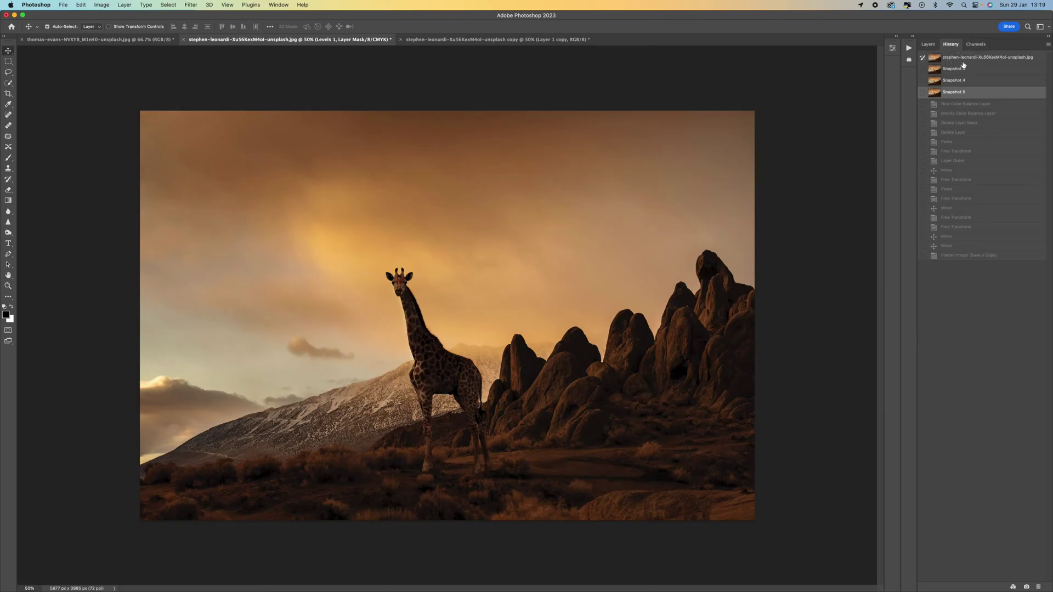
{"action": "left_click", "coordinate": [962, 61]}
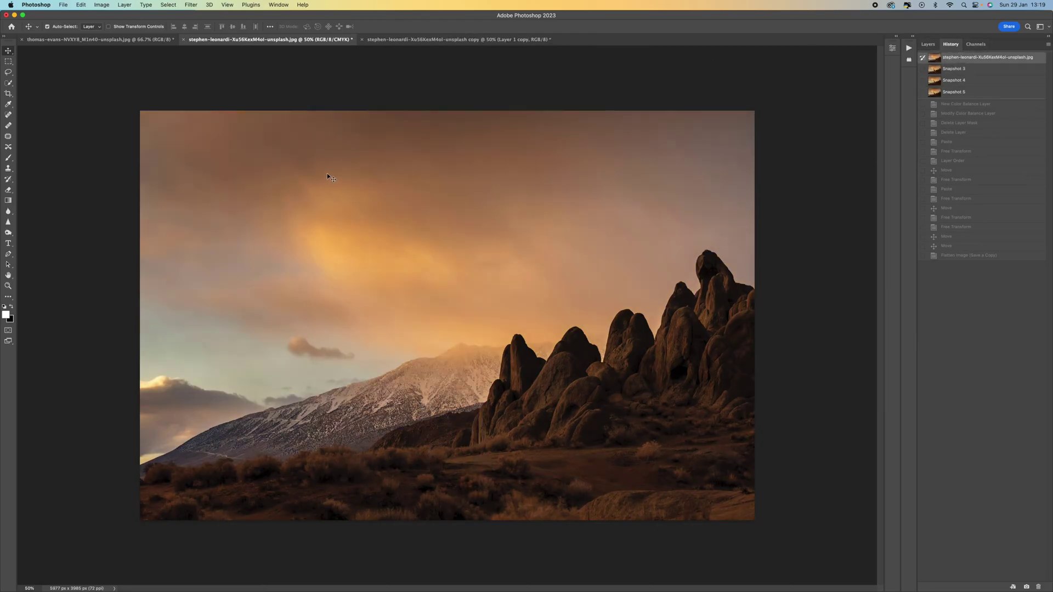
{"action": "left_click", "coordinate": [129, 40]}
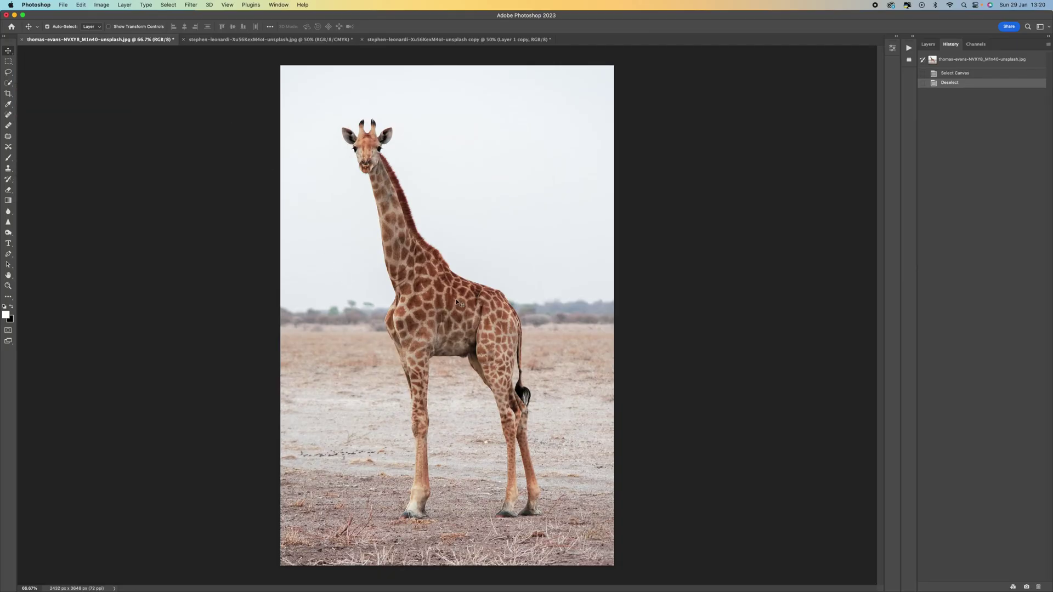
{"action": "left_click_drag", "start_coordinate": [449, 313], "coordinate": [353, 150]}
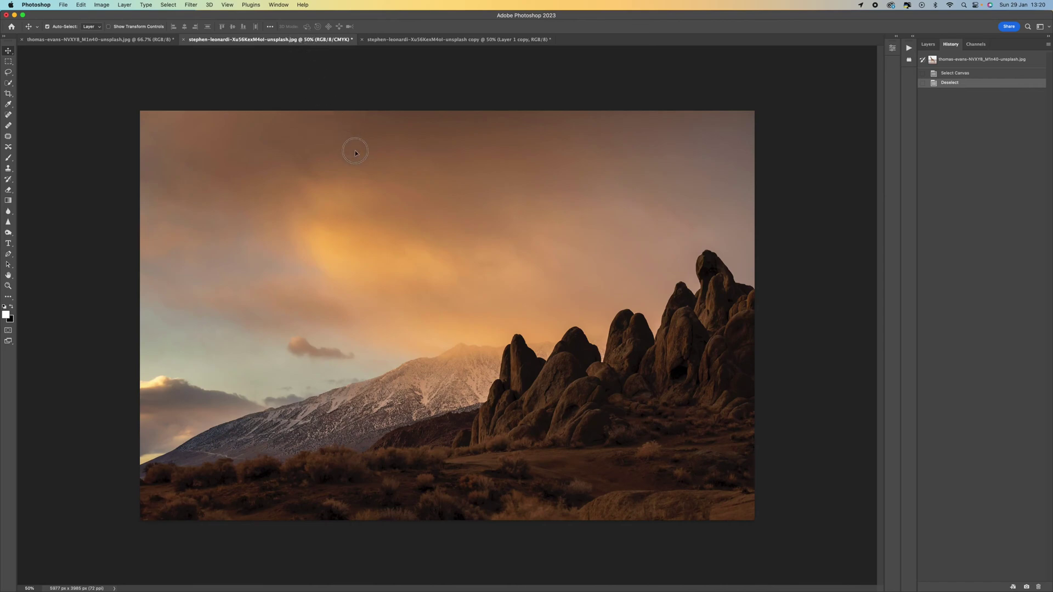
{"action": "left_click_drag", "start_coordinate": [430, 225], "coordinate": [465, 284]}
{"action": "left_click_drag", "start_coordinate": [470, 188], "coordinate": [480, 232]}
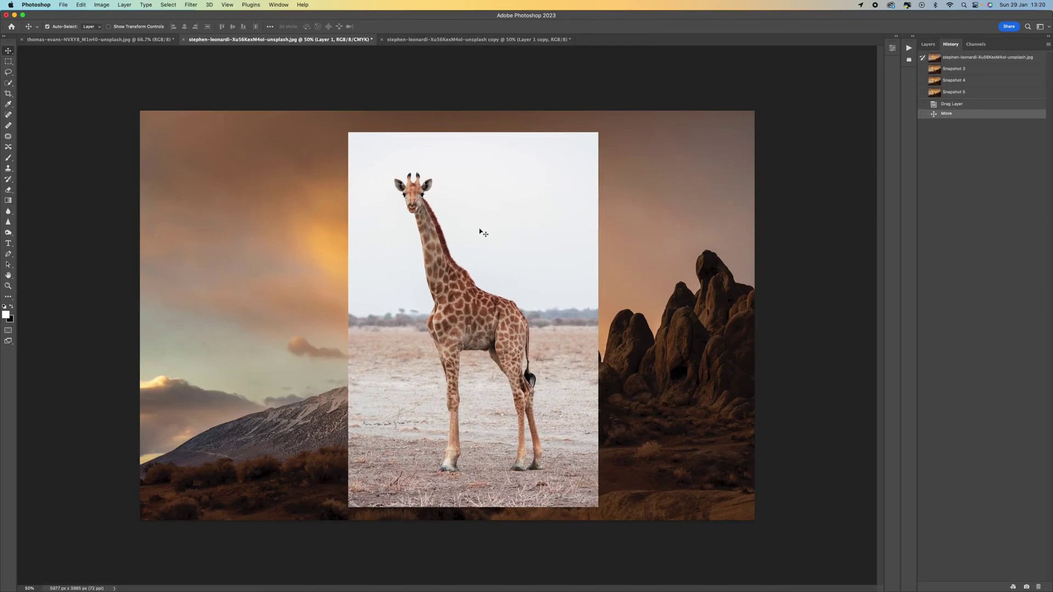
Scale the giraffe layer proportionally to about 60.5% and place it on the foreground beside the rocks.
{"action": "key", "text": "super+t"}
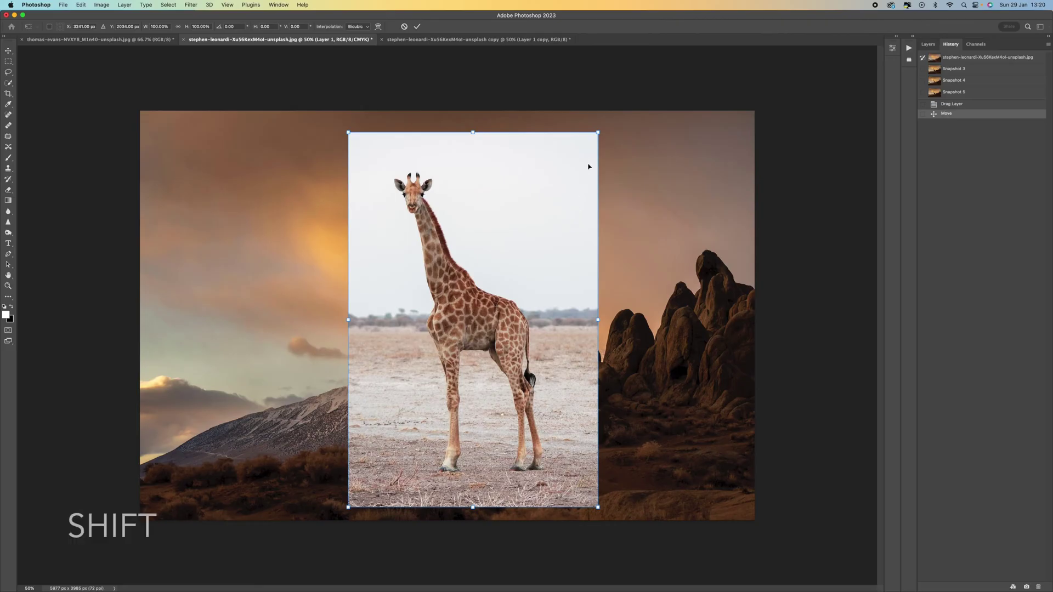
{"action": "left_click", "coordinate": [599, 131]}
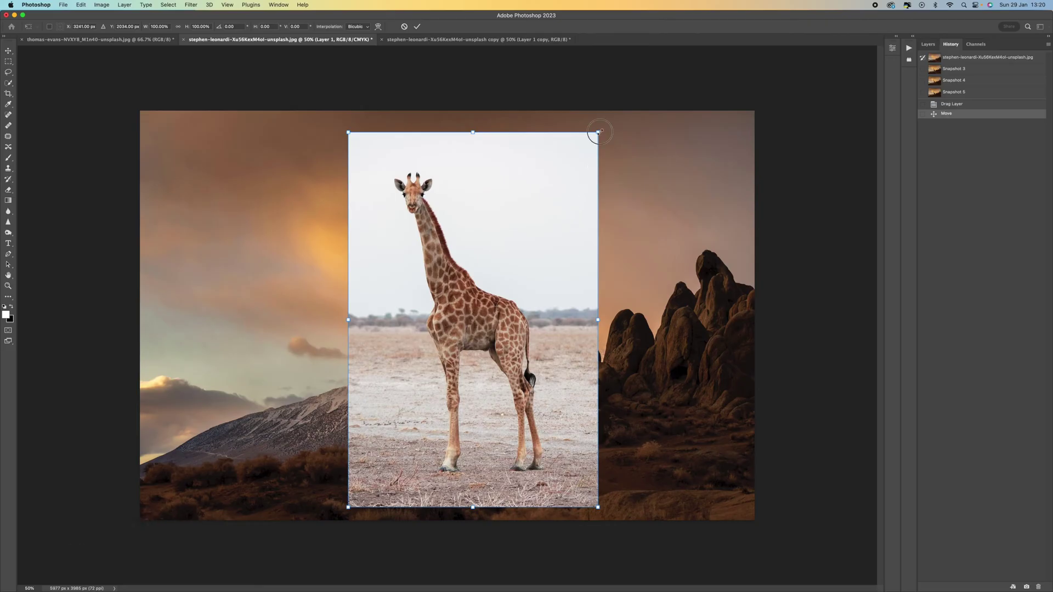
{"action": "left_click_drag", "start_coordinate": [599, 131], "coordinate": [482, 262]}
{"action": "mouse_move", "coordinate": [415, 373]}
{"action": "left_mouse_down"}
{"action": "mouse_move", "coordinate": [424, 355]}
{"action": "mouse_move", "coordinate": [430, 364]}
{"action": "left_mouse_up"}
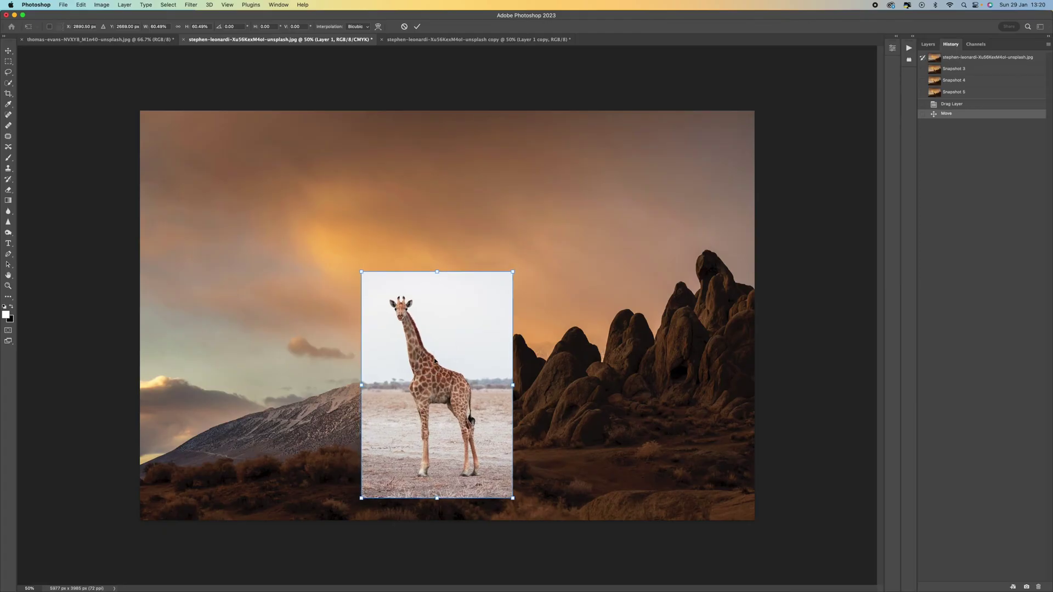
{"action": "key", "text": "Return"}
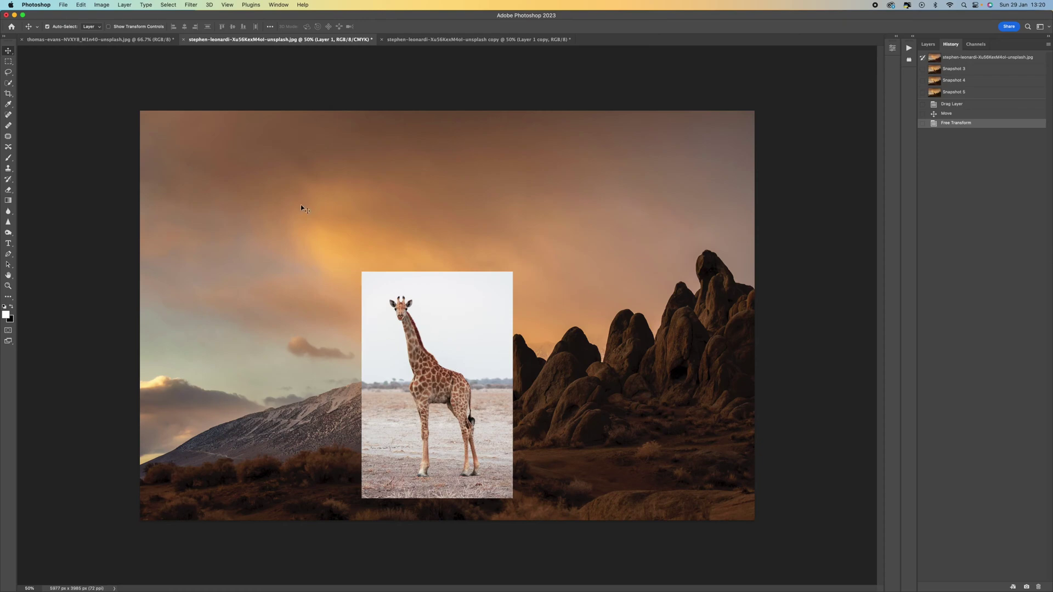
Select the giraffe on its layer with the Quick Selection tool's Select Subject option.
{"action": "left_click", "coordinate": [9, 83]}
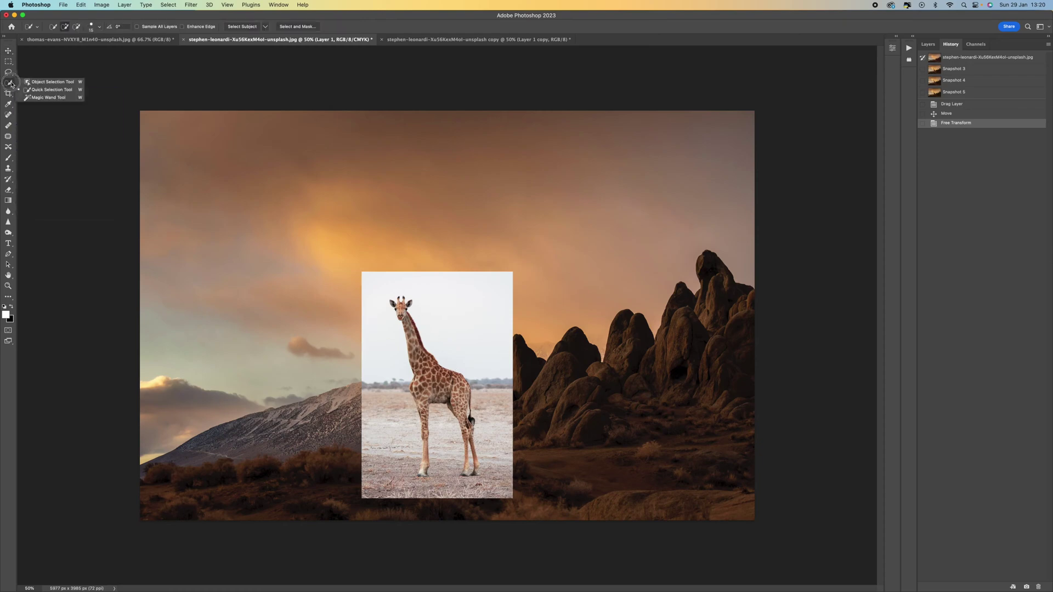
{"action": "left_click", "coordinate": [46, 90]}
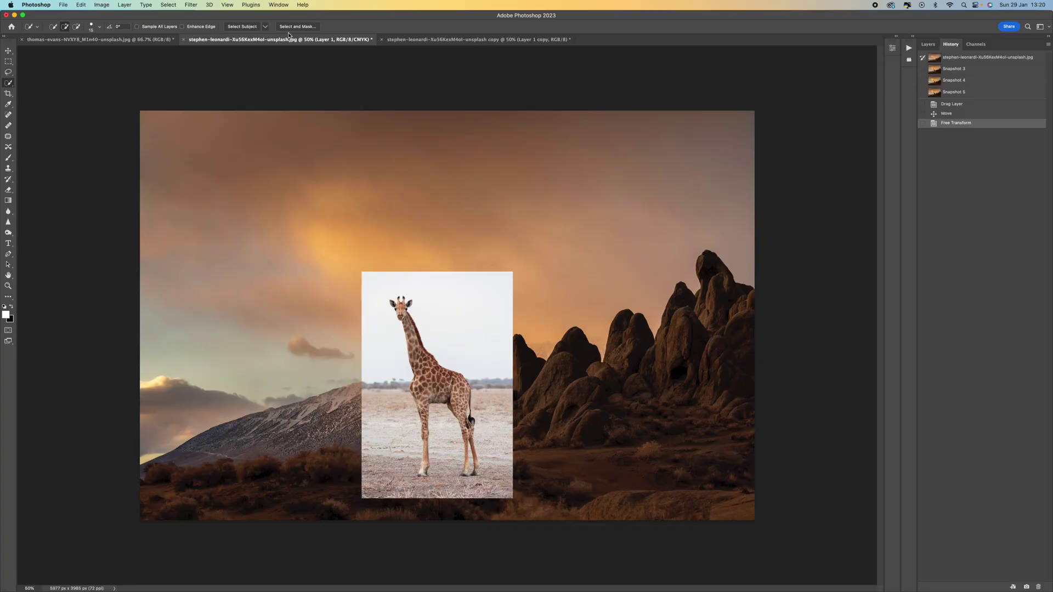
{"action": "left_click", "coordinate": [241, 27]}
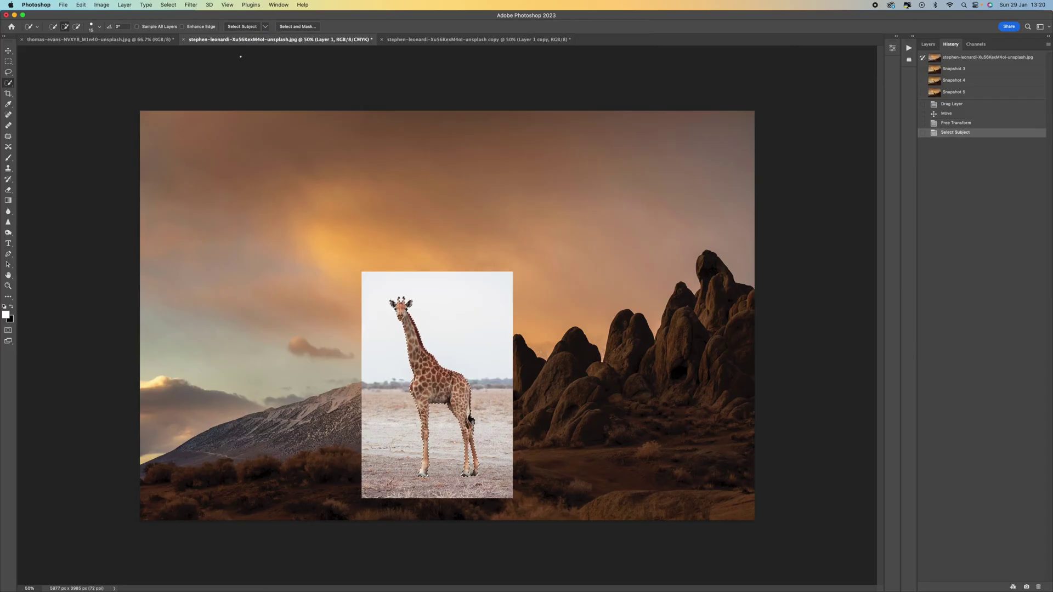
Refine the giraffe selection along the chest and upper front leg using a smaller Quick Selection brush.
{"action": "key", "text": "super+equal"}
{"action": "key", "text": "super+equal"}
{"action": "key", "text": "super+equal"}
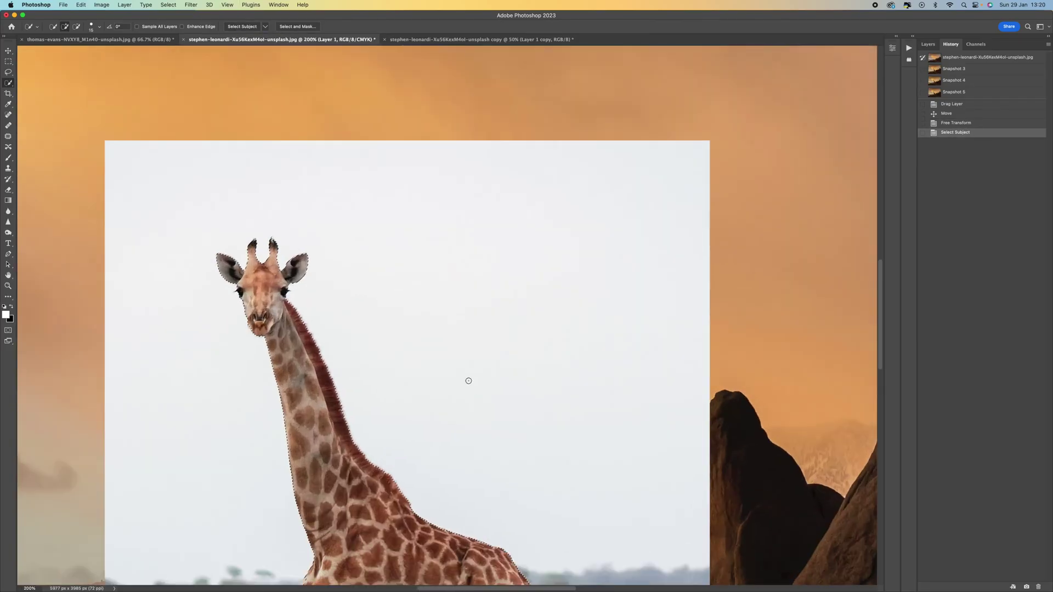
{"action": "scroll", "coordinate": [468, 376], "scroll_direction": "down", "scroll_amount": 5}
{"action": "scroll", "coordinate": [335, 279], "scroll_direction": "down", "scroll_amount": 3}
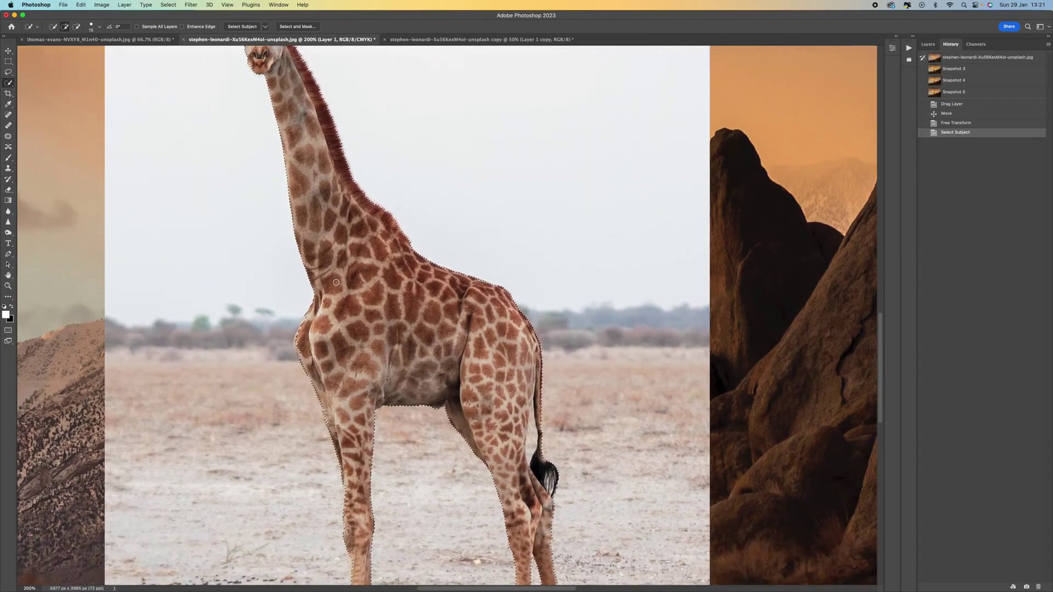
{"action": "key", "text": "super+equal"}
{"action": "scroll", "coordinate": [336, 281], "scroll_direction": "left", "scroll_amount": 3}
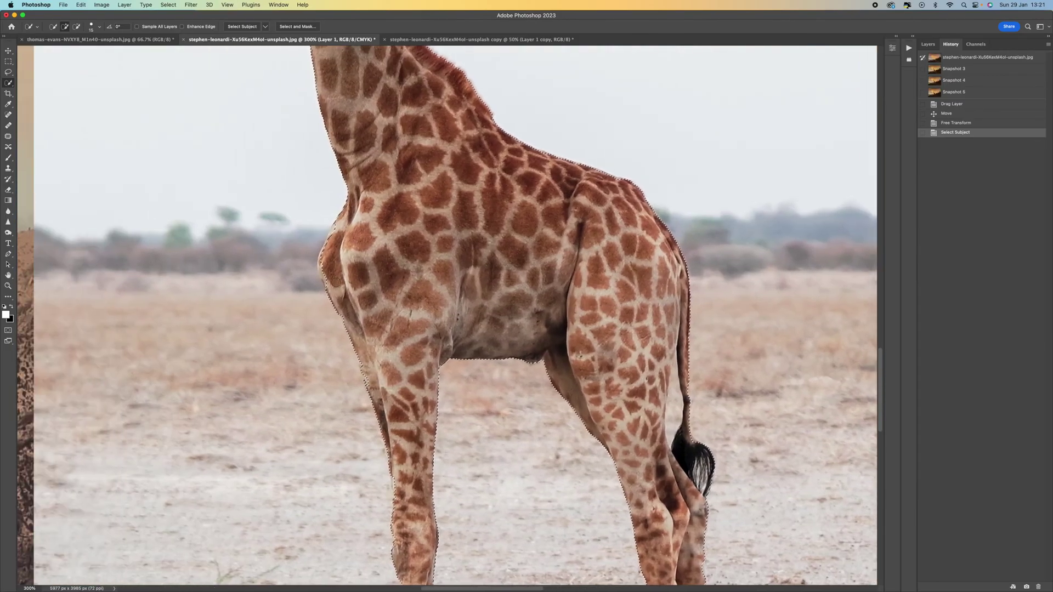
{"action": "key", "text": "super+equal"}
{"action": "scroll", "coordinate": [344, 215], "scroll_direction": "left", "scroll_amount": 2}
{"action": "scroll", "coordinate": [343, 215], "scroll_direction": "left", "scroll_amount": 1}
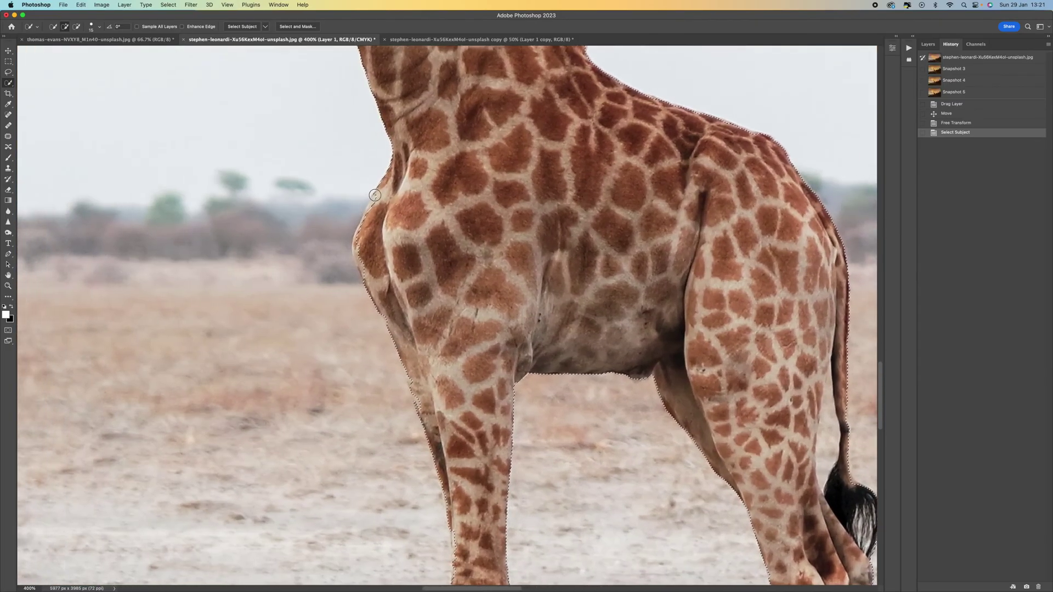
{"action": "key", "text": "bracketleft"}
{"action": "key", "text": "bracketleft"}
{"action": "left_click_drag", "start_coordinate": [355, 242], "coordinate": [365, 285]}
{"action": "left_click_drag", "start_coordinate": [360, 246], "coordinate": [384, 296]}
{"action": "scroll", "coordinate": [421, 334], "scroll_direction": "down", "scroll_amount": 3}
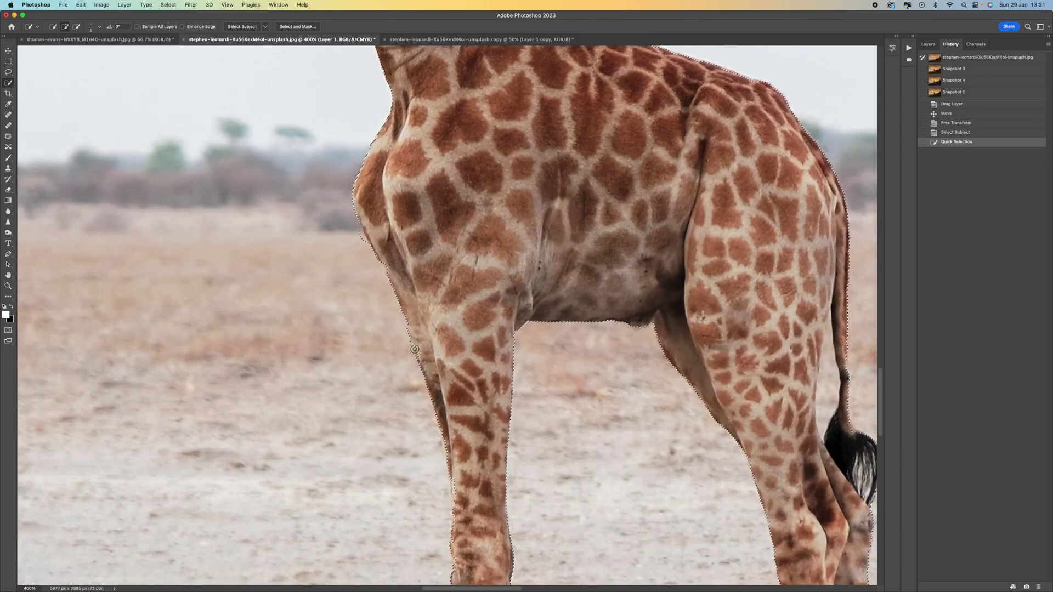
{"action": "left_click_drag", "start_coordinate": [419, 359], "coordinate": [418, 341]}
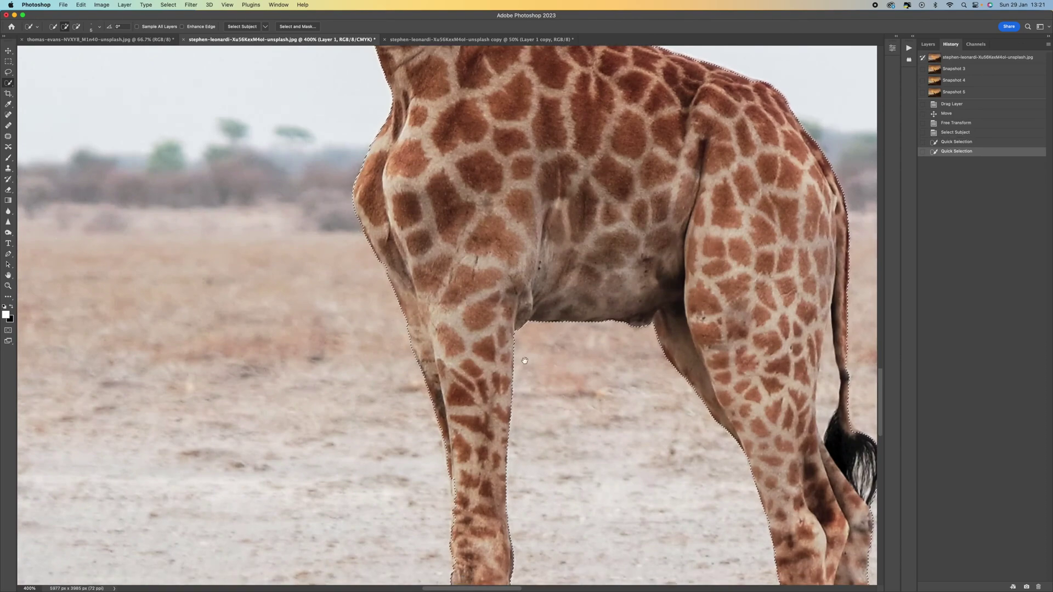
Refine the selection edge along the giraffe's front shin and around the back of the front hoof.
{"action": "scroll", "coordinate": [507, 327], "scroll_direction": "down", "scroll_amount": 5}
{"action": "scroll", "coordinate": [477, 274], "scroll_direction": "down", "scroll_amount": 5}
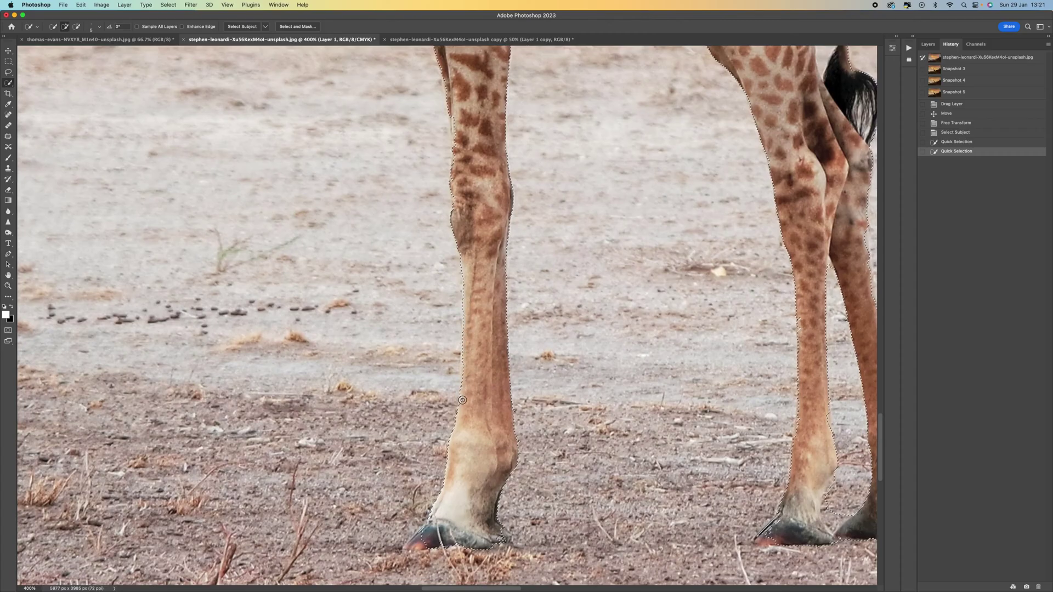
{"action": "left_click", "coordinate": [463, 363]}
{"action": "scroll", "coordinate": [463, 362], "scroll_direction": "down", "scroll_amount": 5}
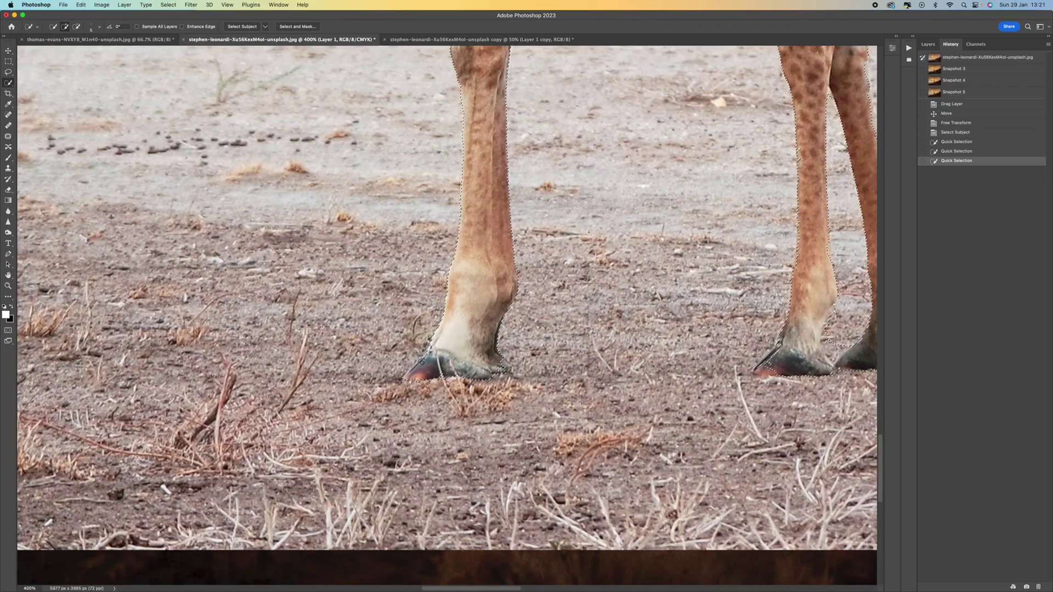
{"action": "left_click", "coordinate": [498, 362]}
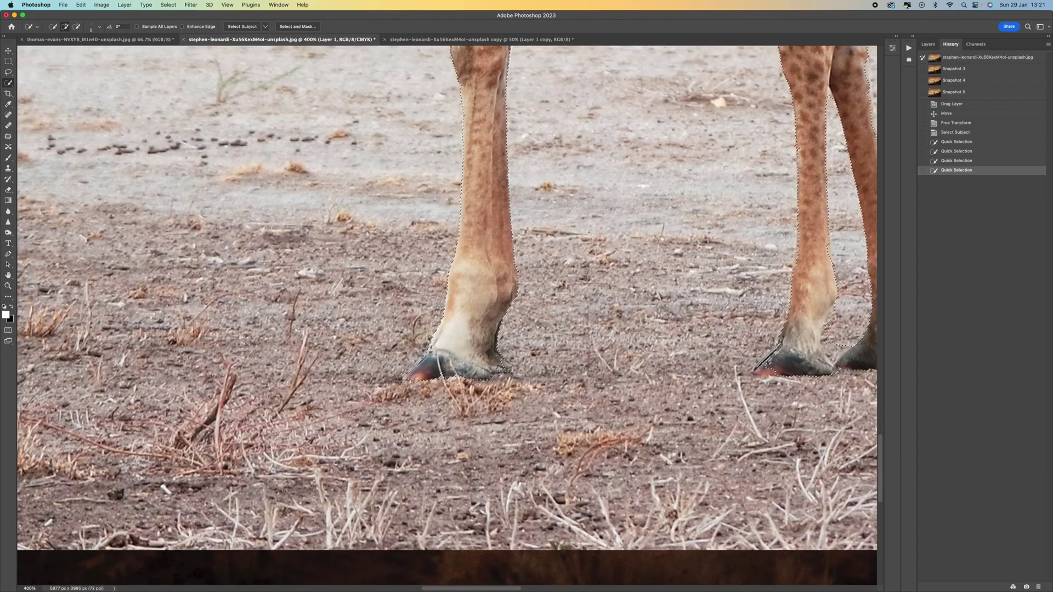
{"action": "left_click", "coordinate": [498, 369]}
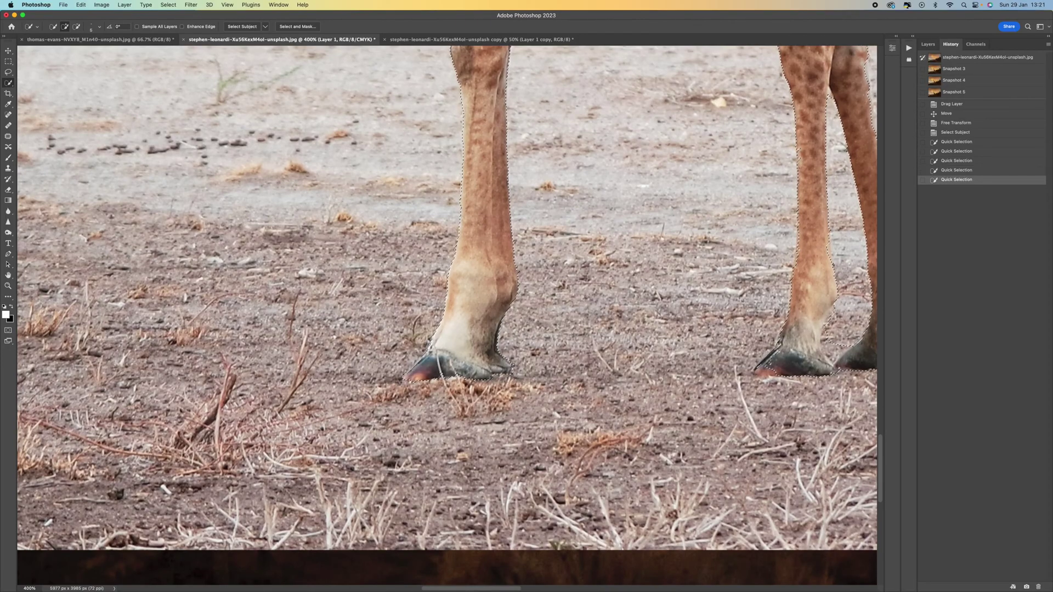
Clean up the selection around the nearer hind hoof, along its front edge and underside.
{"action": "scroll", "coordinate": [651, 346], "scroll_direction": "right", "scroll_amount": 2}
{"action": "scroll", "coordinate": [651, 346], "scroll_direction": "right", "scroll_amount": 4}
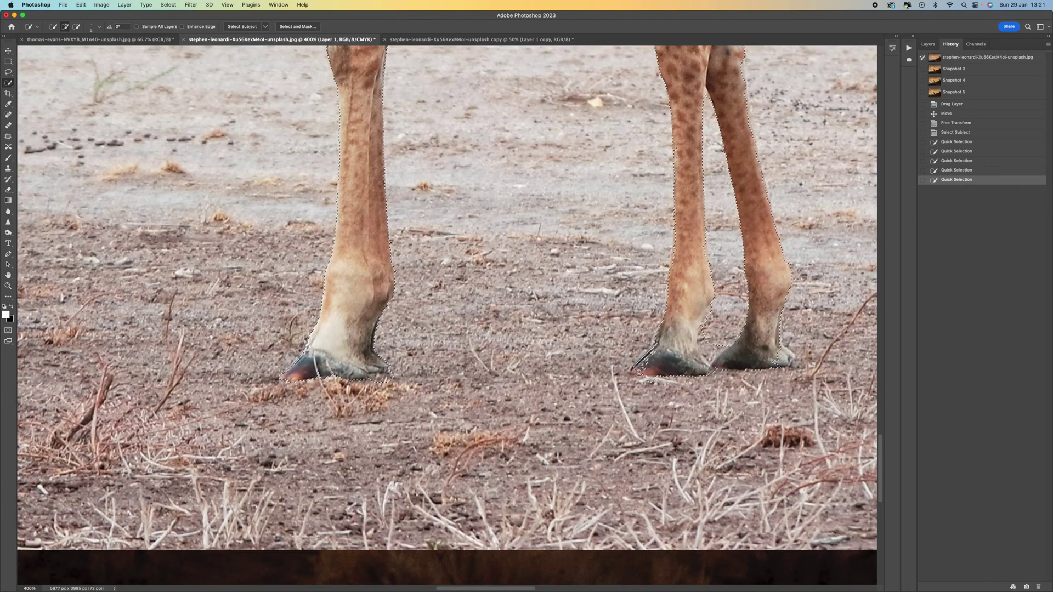
{"action": "left_click", "coordinate": [654, 347], "text": "alt"}
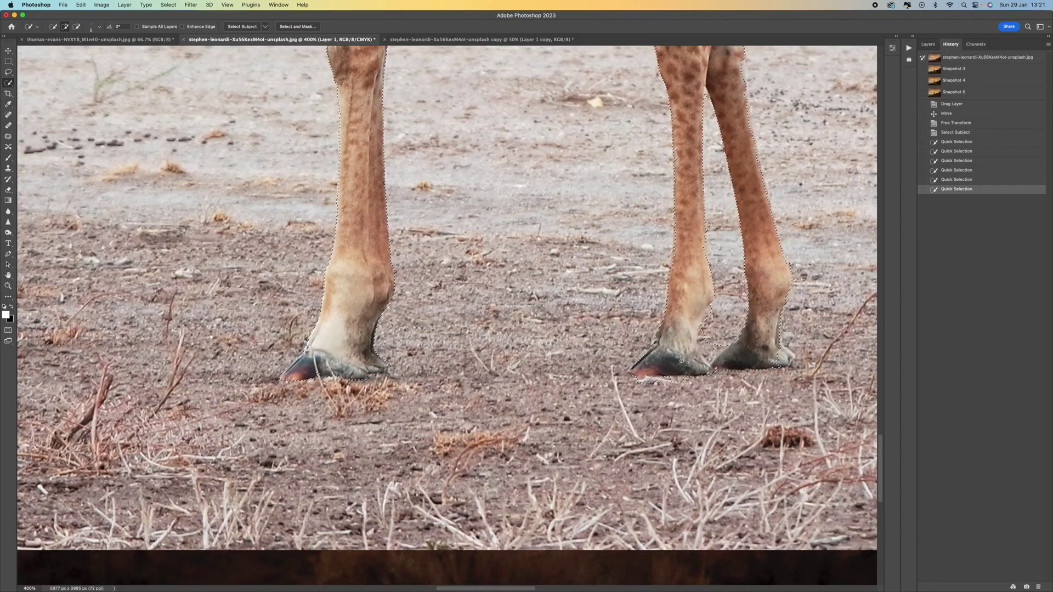
{"action": "scroll", "coordinate": [662, 379], "scroll_direction": "right", "scroll_amount": 4}
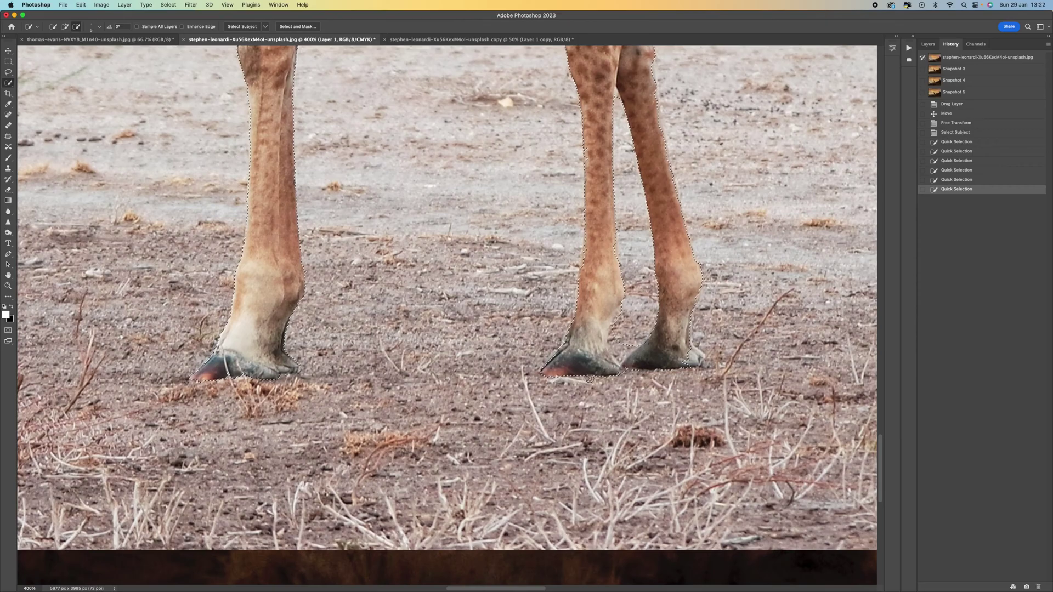
{"action": "left_click_drag", "start_coordinate": [623, 373], "coordinate": [548, 375]}
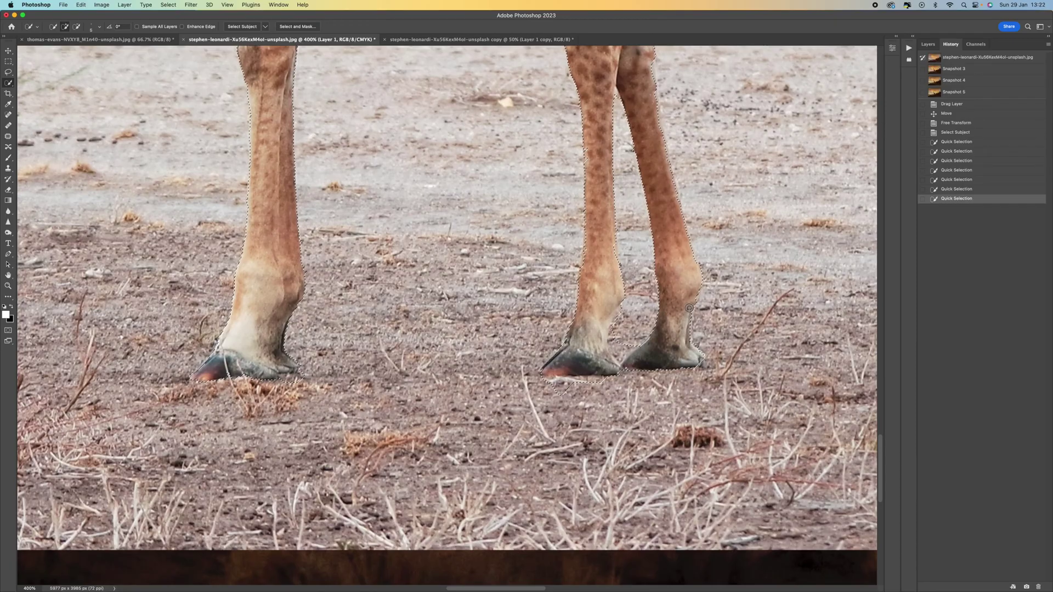
Refine the selection around the rearmost hoof's heel and the gap between the two hind hooves.
{"action": "left_click_drag", "start_coordinate": [690, 326], "coordinate": [704, 347]}
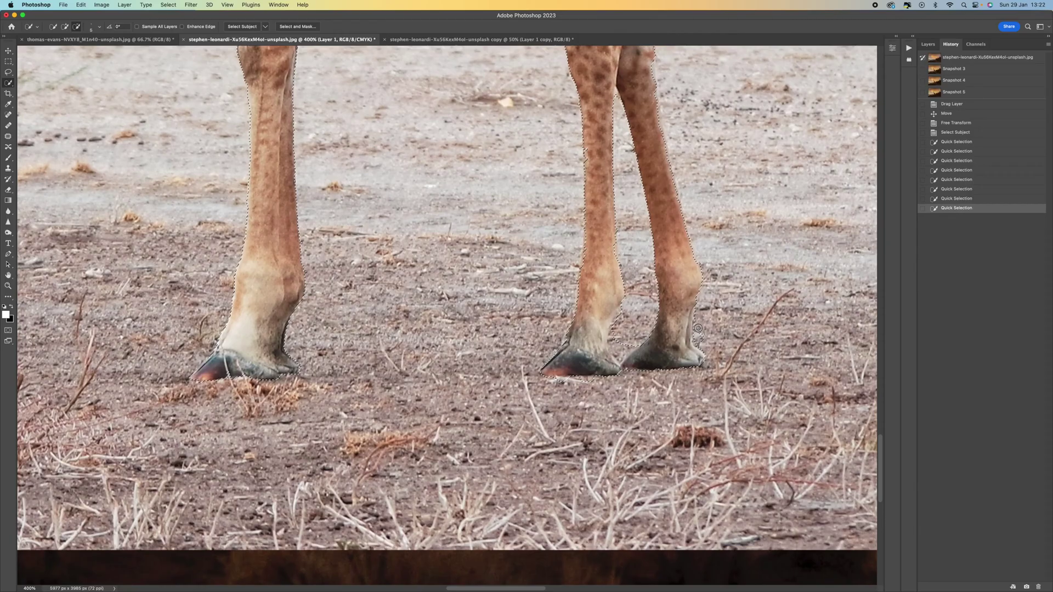
{"action": "left_click", "coordinate": [646, 338]}
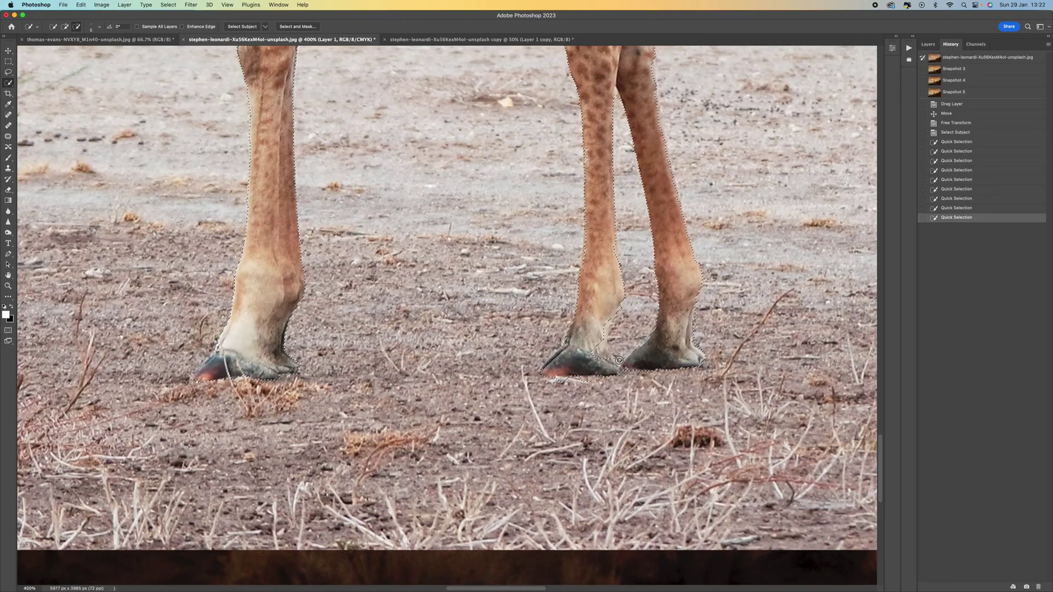
{"action": "left_click", "coordinate": [619, 361], "text": "alt"}
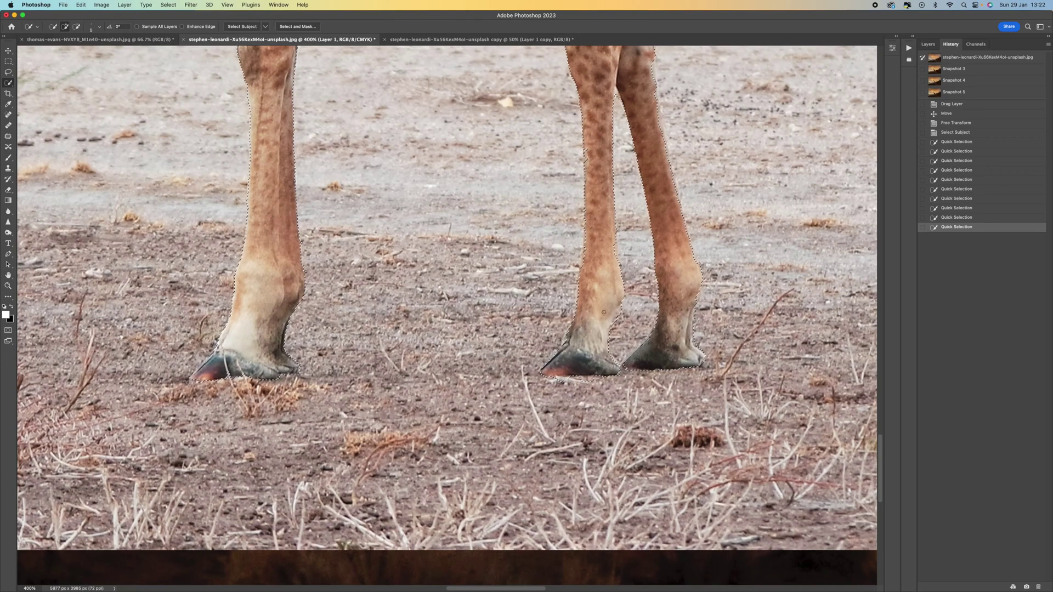
{"action": "key", "text": "alt"}
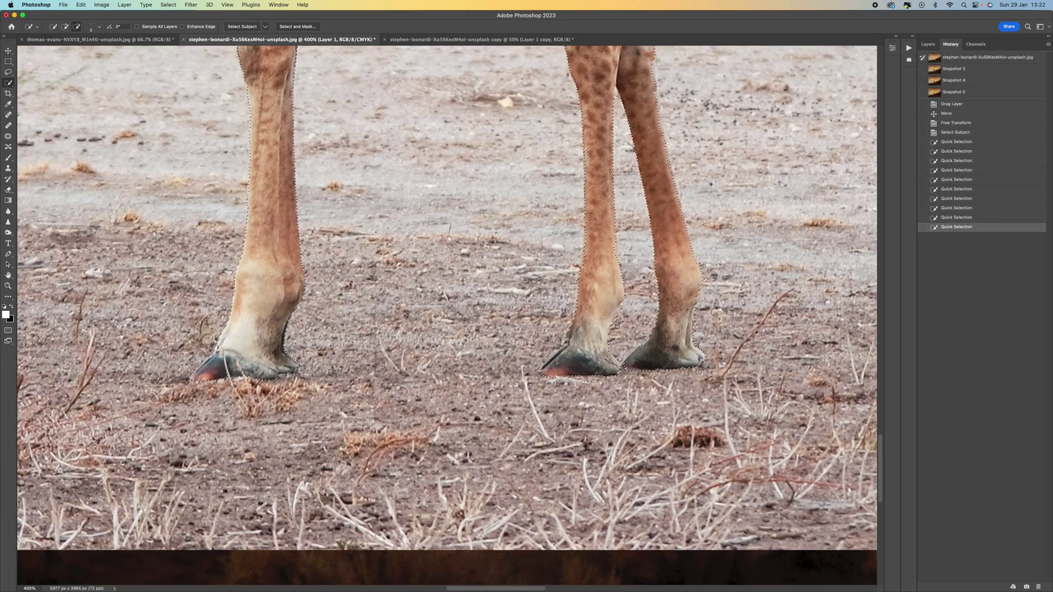
{"action": "left_click", "coordinate": [611, 330], "text": "alt"}
{"action": "scroll", "coordinate": [643, 329], "scroll_direction": "up", "scroll_amount": 2}
{"action": "scroll", "coordinate": [643, 328], "scroll_direction": "up", "scroll_amount": 3}
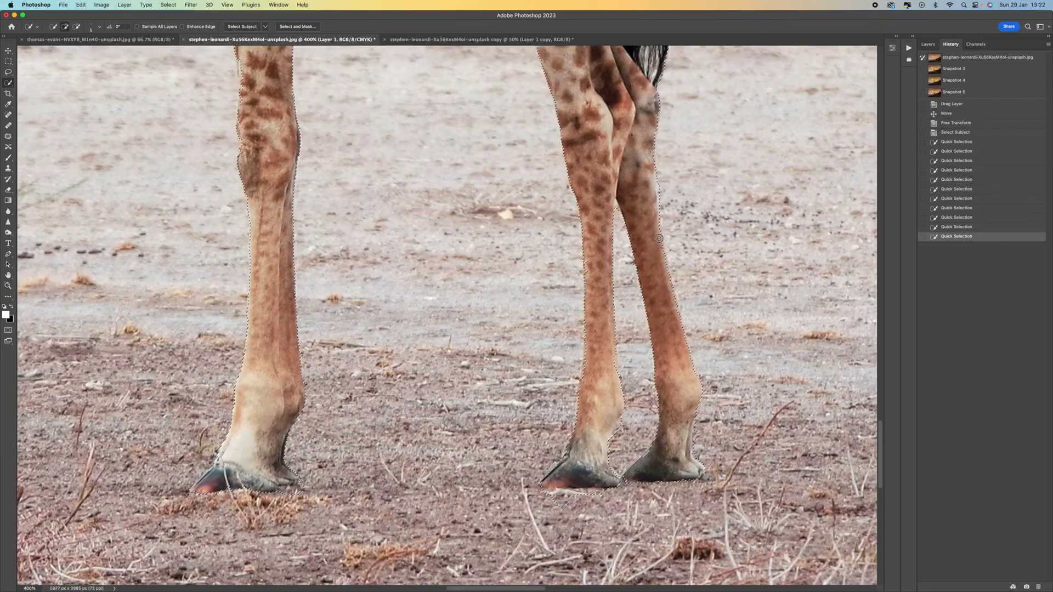
Refine the selection edges along the giraffe's two hind shins, excluding the background between them.
{"action": "left_click", "coordinate": [673, 291]}
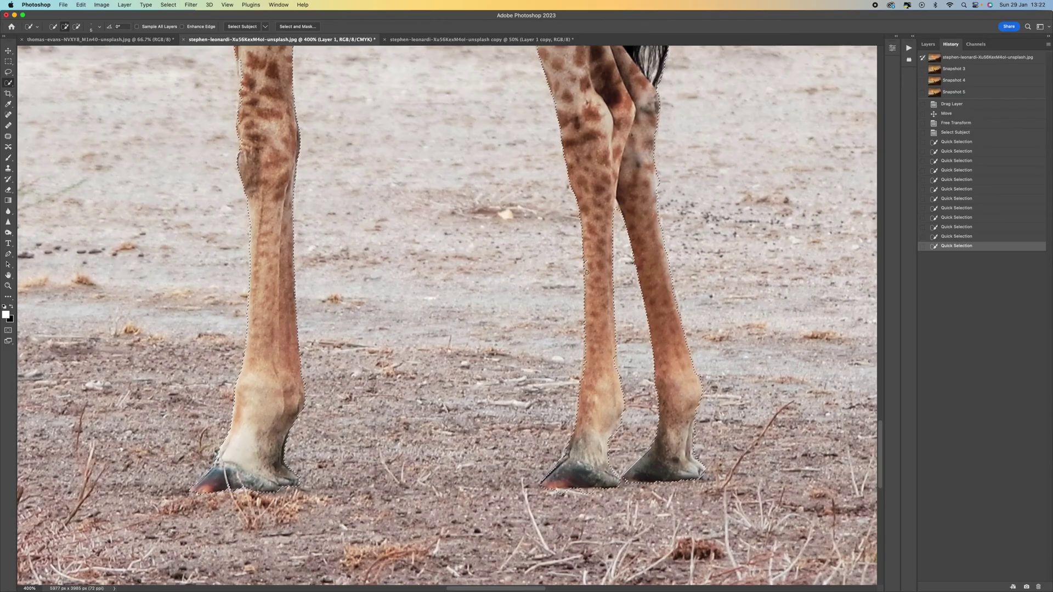
{"action": "left_click", "coordinate": [585, 261]}
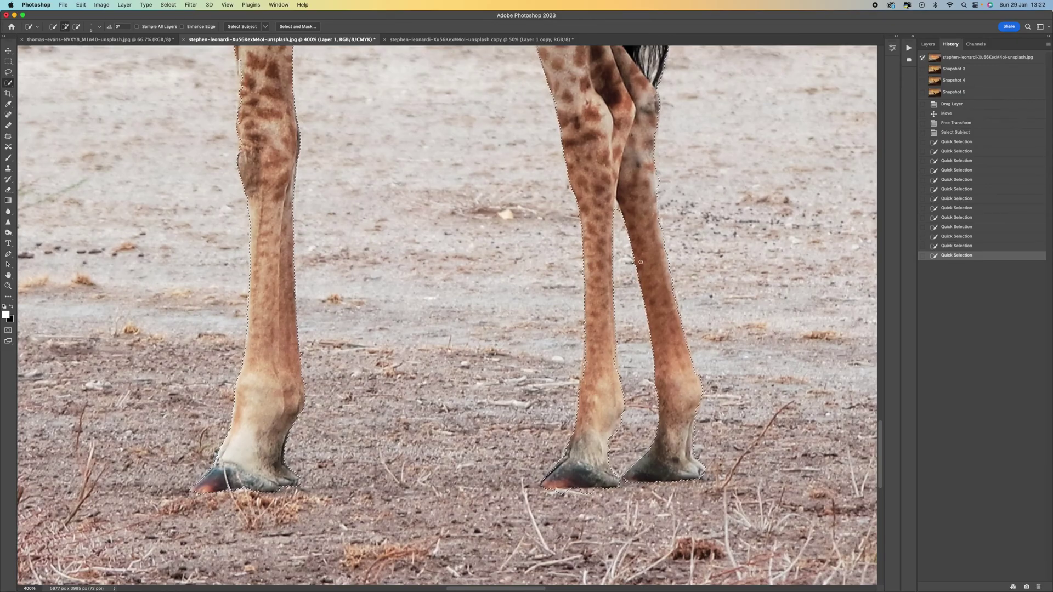
{"action": "key", "text": "alt"}
{"action": "left_click", "coordinate": [631, 261], "text": "alt"}
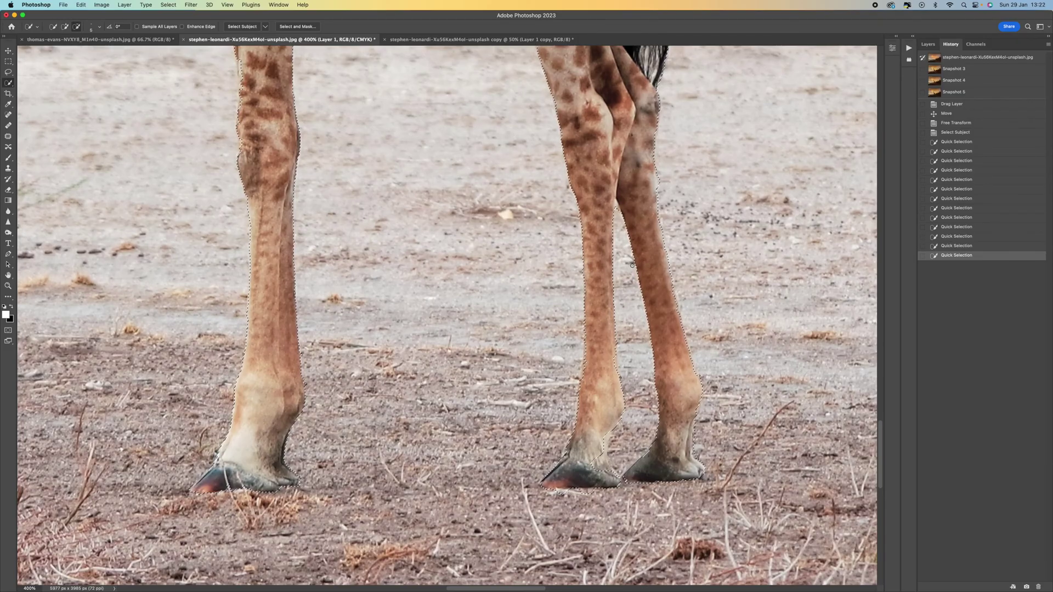
Subtract the strip of background between the giraffe's tail and upper hind leg from the selection.
{"action": "scroll", "coordinate": [636, 258], "scroll_direction": "up", "scroll_amount": 5}
{"action": "scroll", "coordinate": [638, 258], "scroll_direction": "up", "scroll_amount": 3}
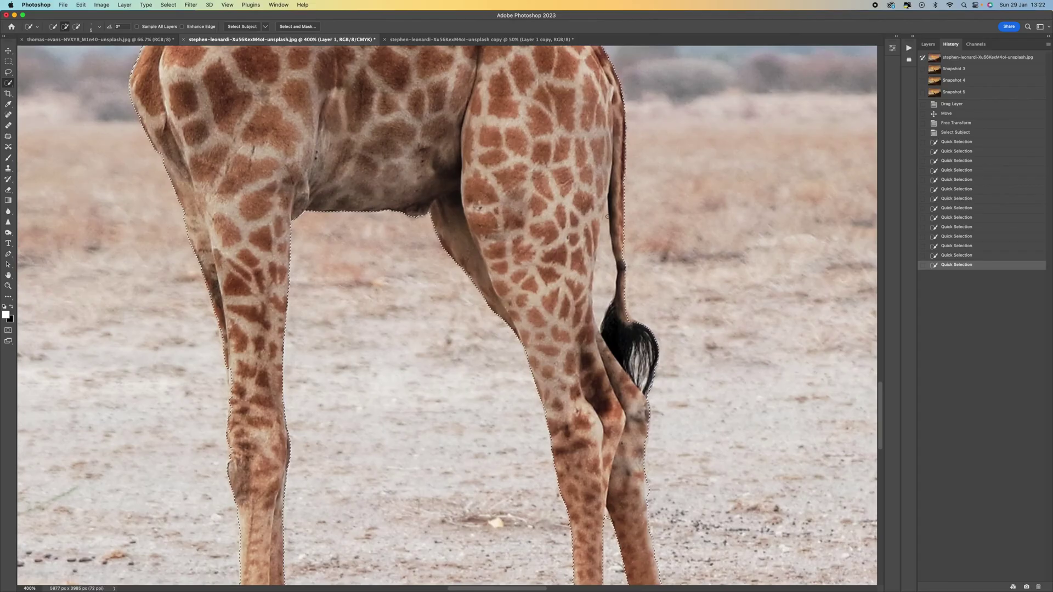
{"action": "key", "text": "alt"}
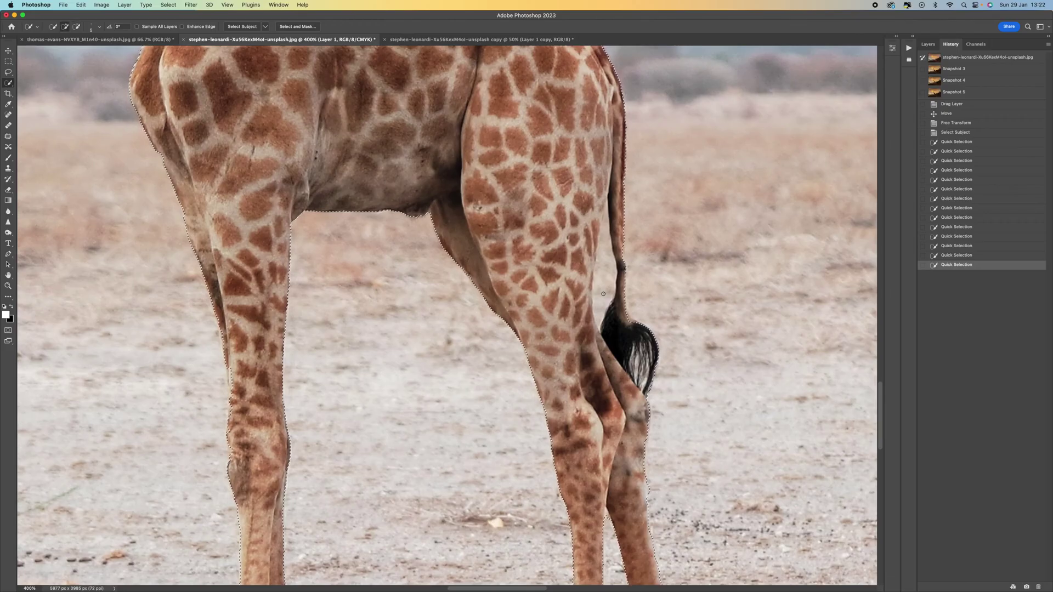
{"action": "left_click_drag", "start_coordinate": [600, 298], "coordinate": [610, 280]}
{"action": "left_click_drag", "start_coordinate": [597, 296], "coordinate": [598, 290]}
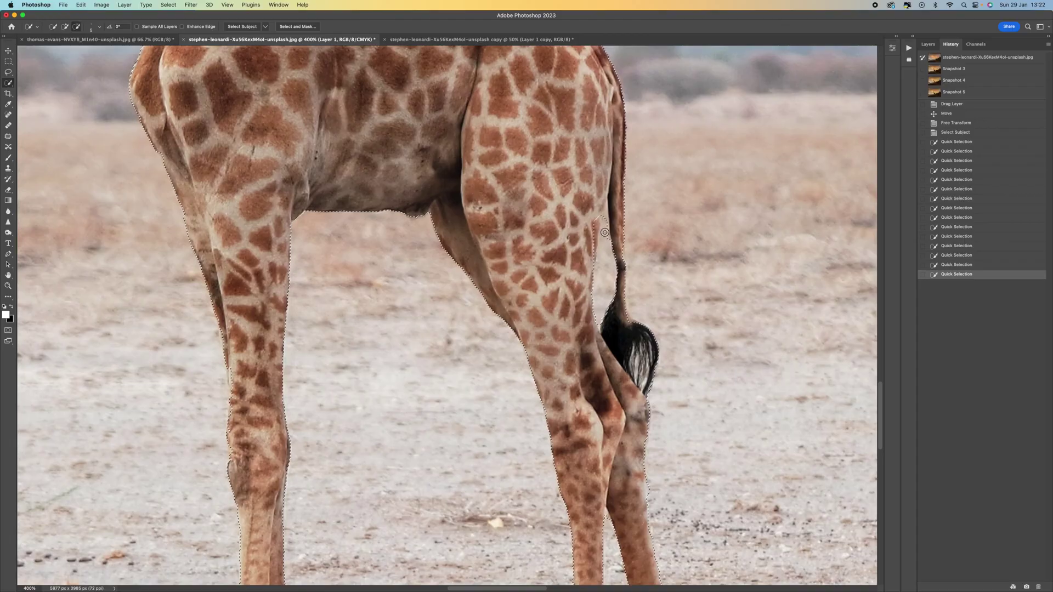
{"action": "left_click", "coordinate": [605, 210], "text": "alt"}
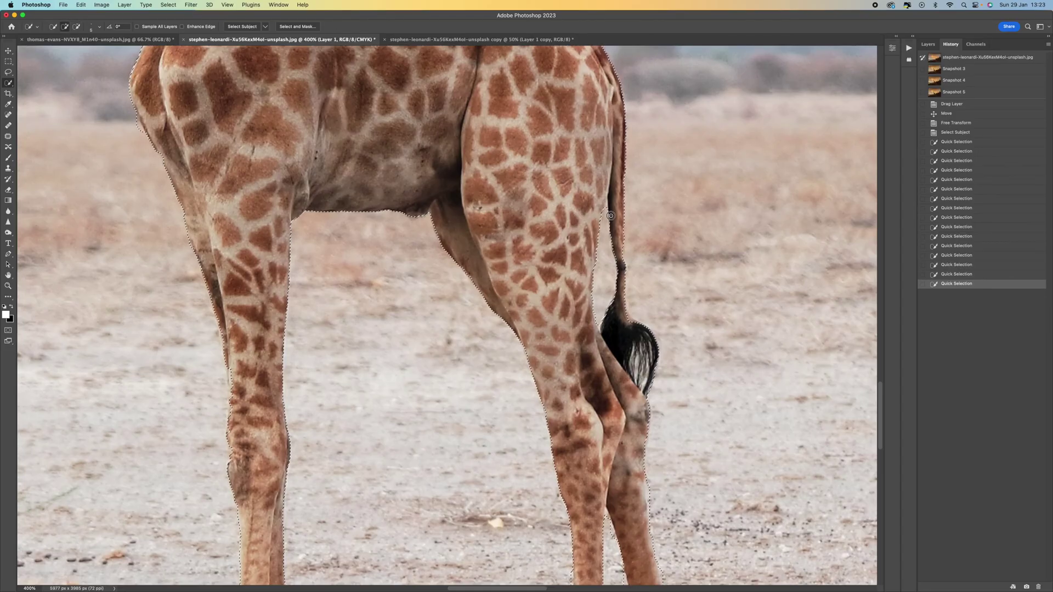
Refine the selection along the giraffe's thin tail and where the back meets the base of the mane.
{"action": "left_click", "coordinate": [617, 249]}
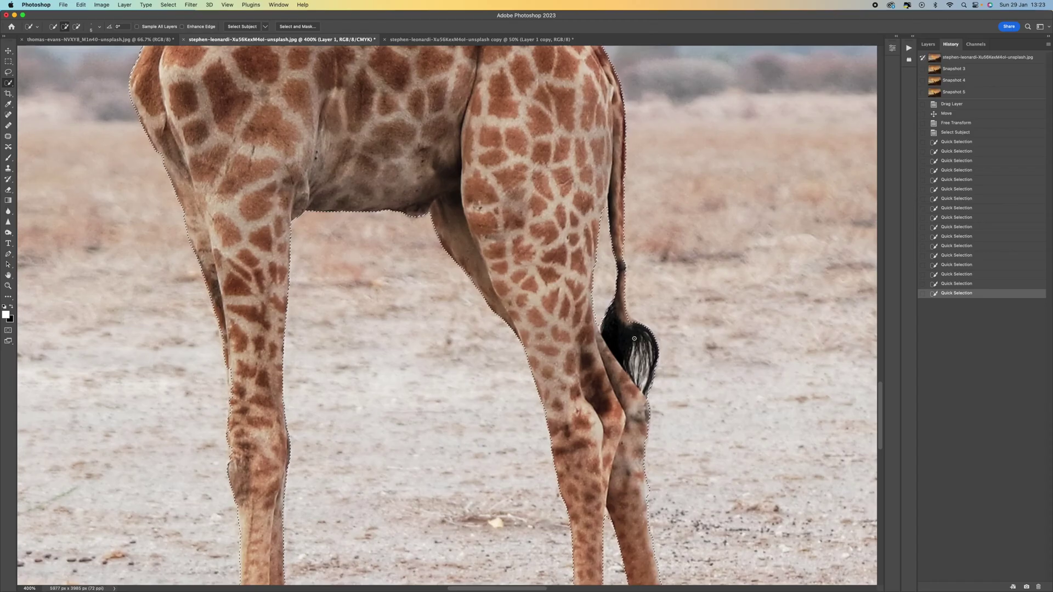
{"action": "scroll", "coordinate": [636, 332], "scroll_direction": "up", "scroll_amount": 3}
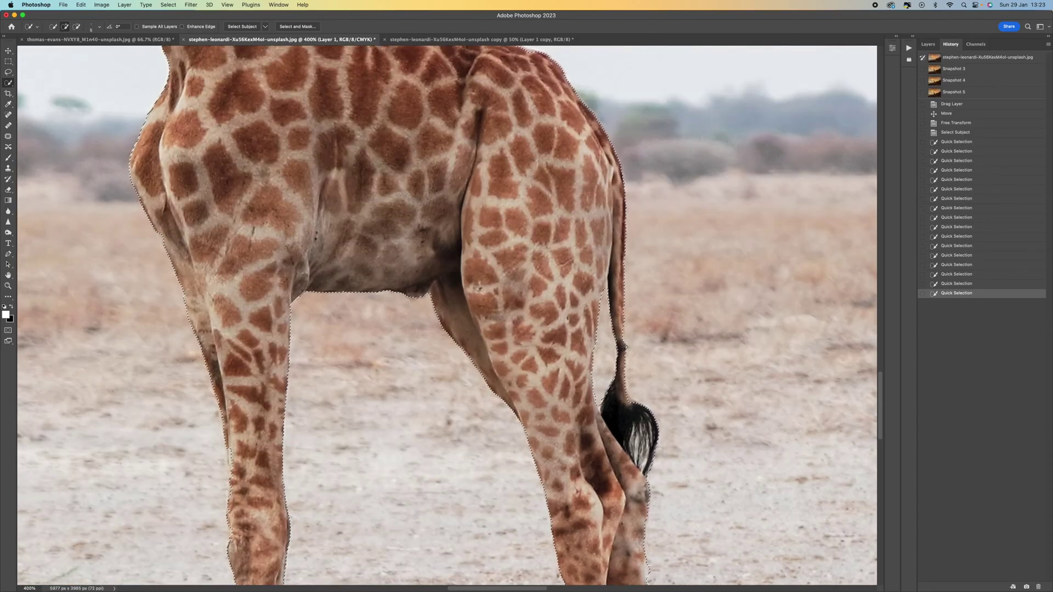
{"action": "left_click_drag", "start_coordinate": [625, 346], "coordinate": [621, 325]}
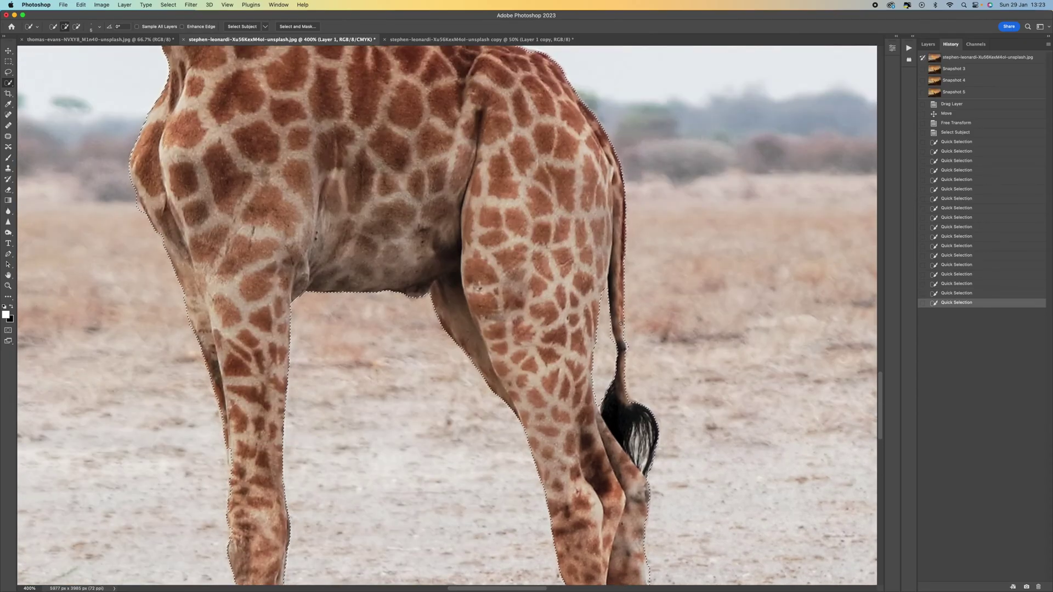
{"action": "scroll", "coordinate": [613, 307], "scroll_direction": "up", "scroll_amount": 8}
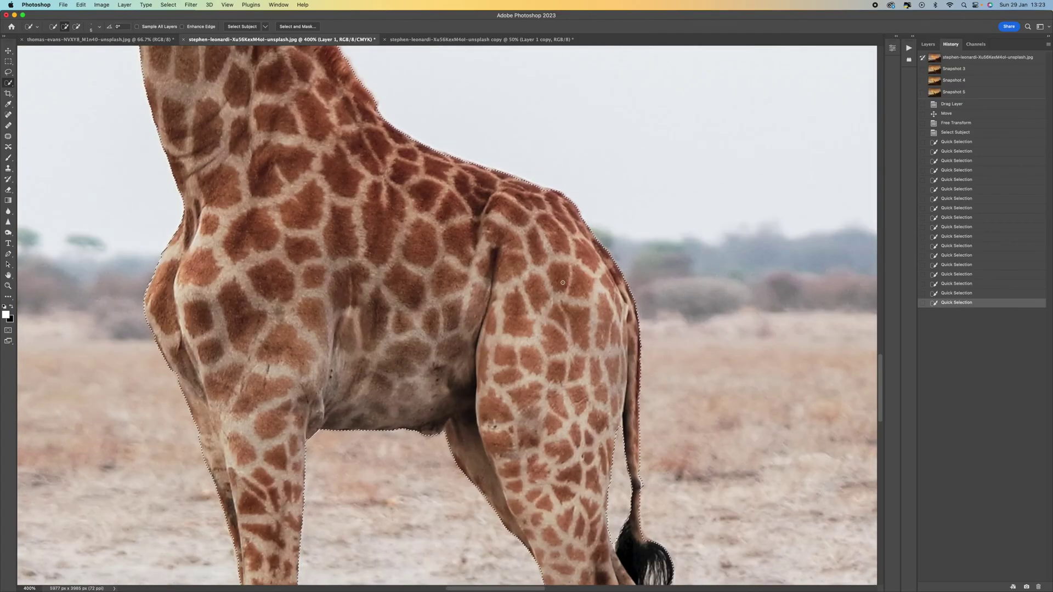
{"action": "scroll", "coordinate": [569, 284], "scroll_direction": "up", "scroll_amount": 1}
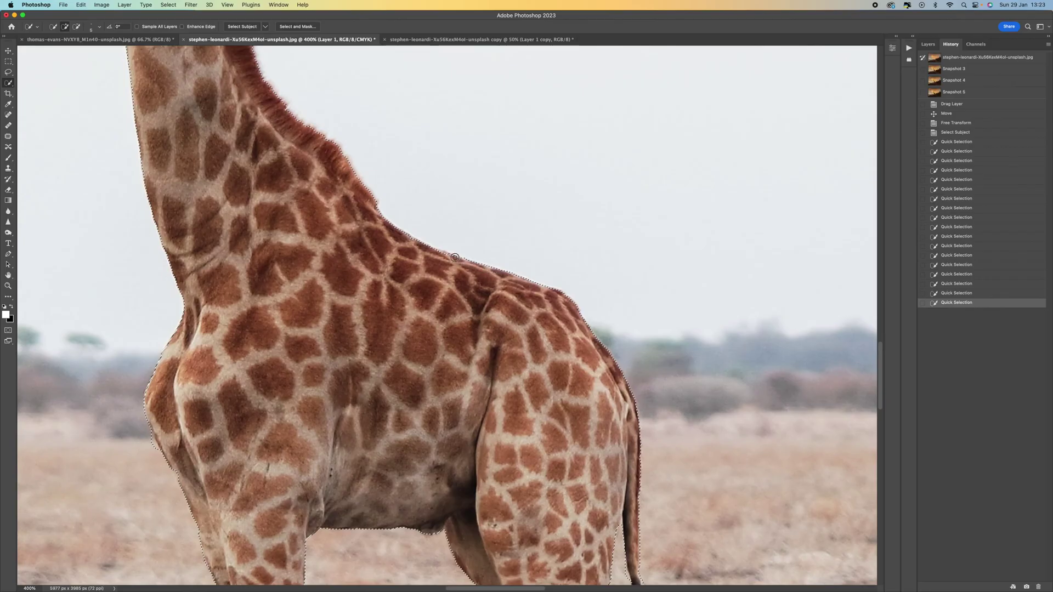
{"action": "left_click", "coordinate": [408, 239]}
Refine the selection edge beside the giraffe's muzzle with the Quick Selection tool.
{"action": "scroll", "coordinate": [408, 240], "scroll_direction": "up", "scroll_amount": 3}
{"action": "scroll", "coordinate": [409, 239], "scroll_direction": "up", "scroll_amount": 10}
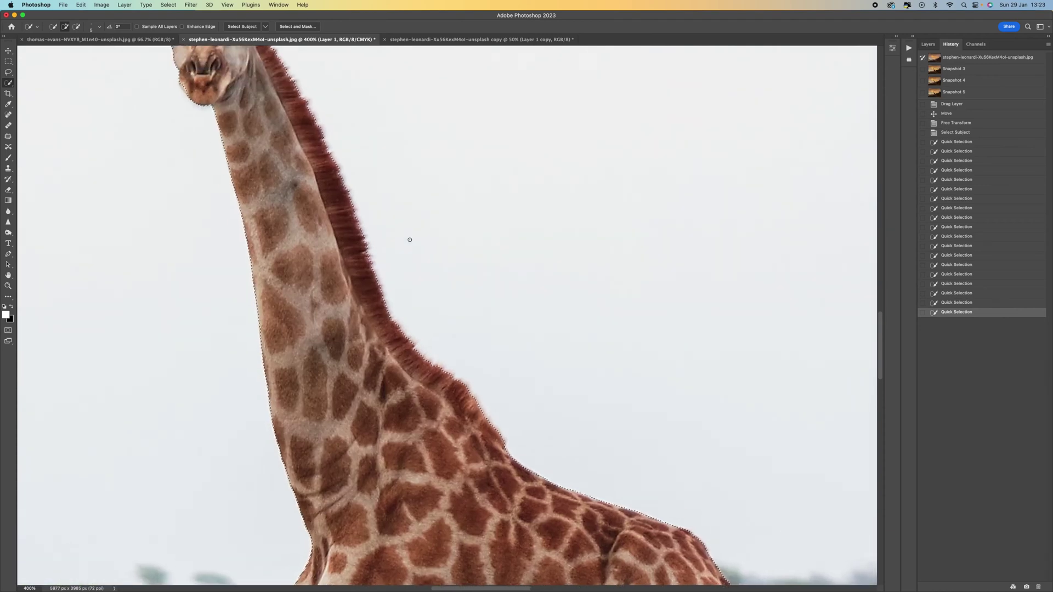
{"action": "scroll", "coordinate": [410, 240], "scroll_direction": "up", "scroll_amount": 5}
{"action": "scroll", "coordinate": [410, 240], "scroll_direction": "left", "scroll_amount": 3}
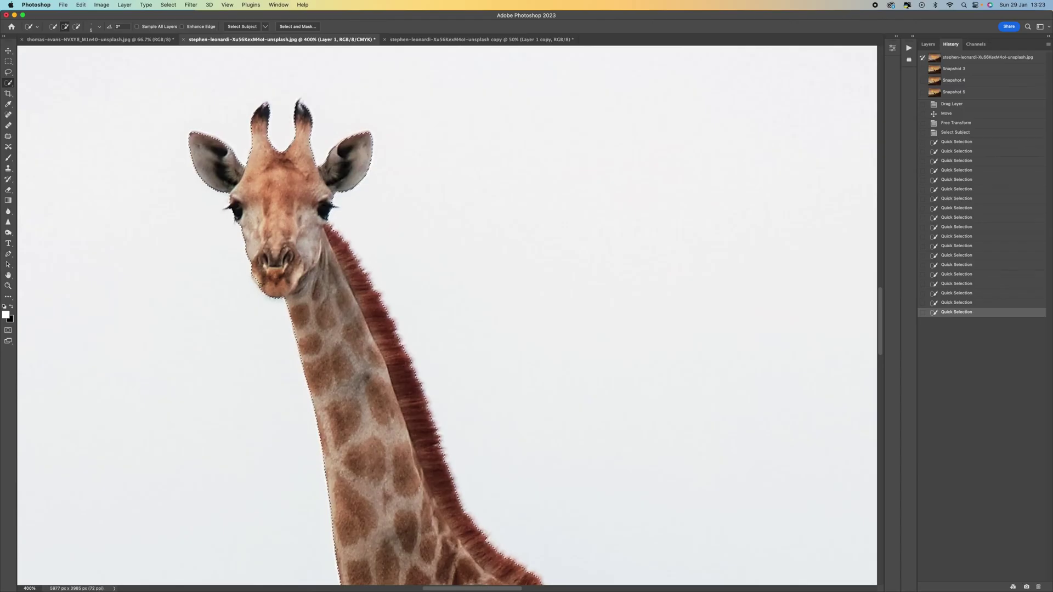
{"action": "left_click", "coordinate": [255, 279]}
Open the giraffe selection in the Select and Mask workspace.
{"action": "key", "text": "super+minus"}
{"action": "key", "text": "super+minus"}
{"action": "key", "text": "super+minus"}
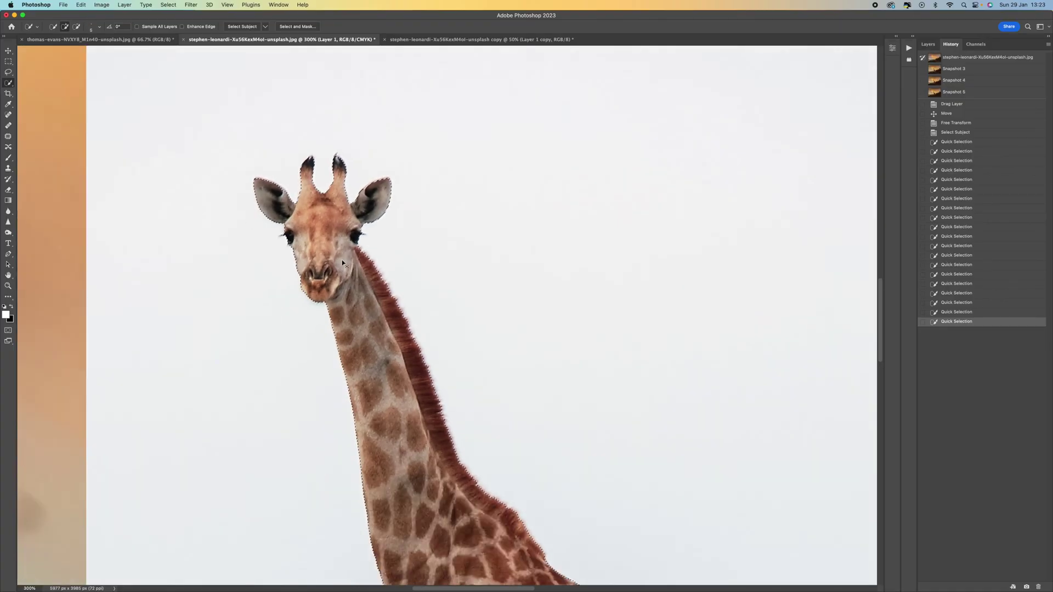
{"action": "key", "text": "super+minus"}
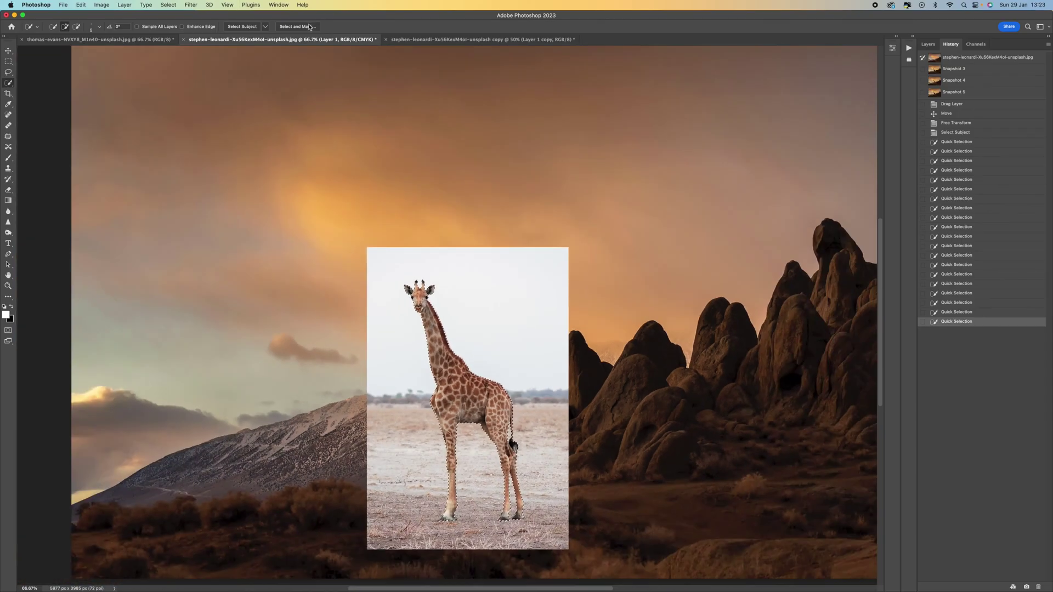
{"action": "left_click", "coordinate": [297, 27]}
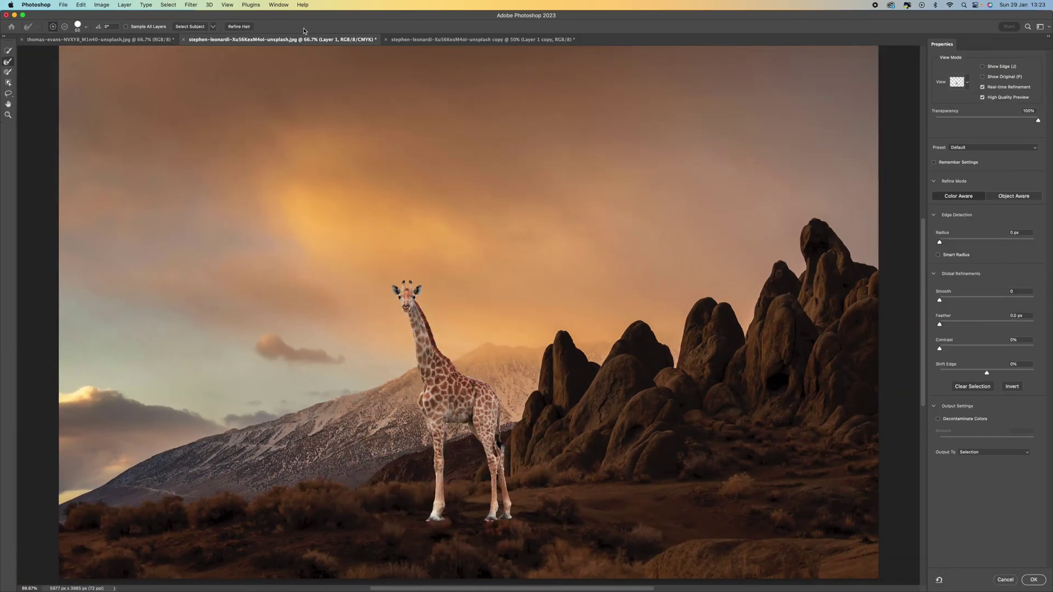
Refine the hair of the giraffe's black tail tuft with a reduced Refine Edge Brush.
{"action": "scroll", "coordinate": [438, 435], "scroll_direction": "up", "scroll_amount": 5}
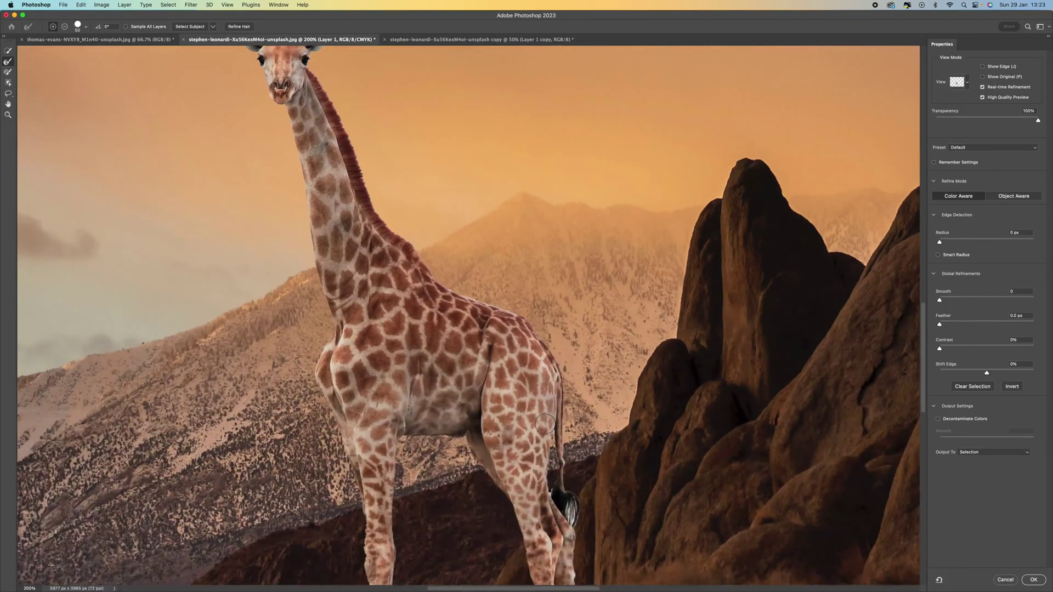
{"action": "scroll", "coordinate": [398, 377], "scroll_direction": "down", "scroll_amount": 5}
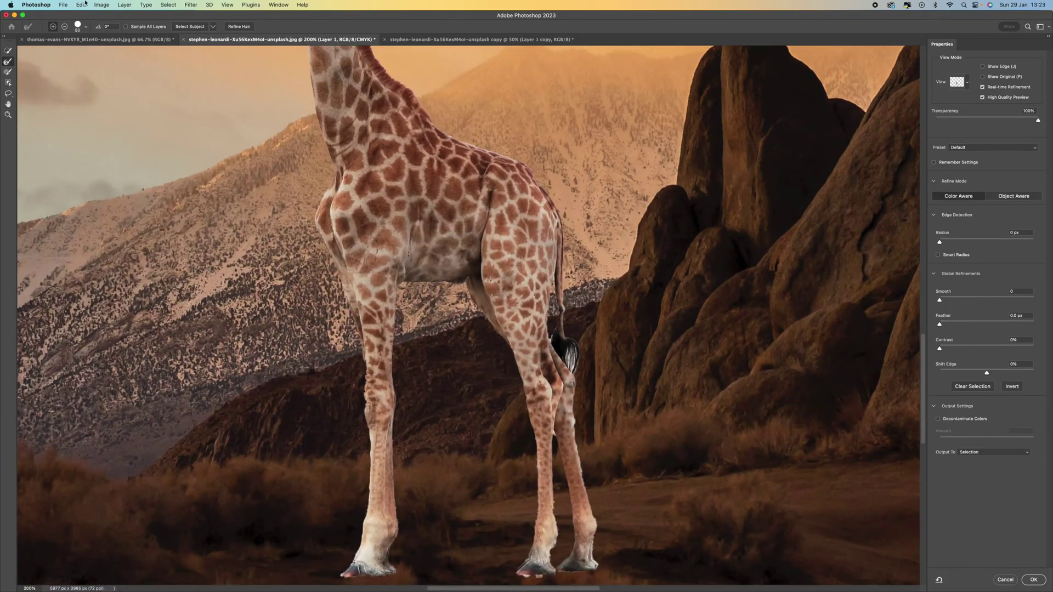
{"action": "left_click", "coordinate": [9, 63]}
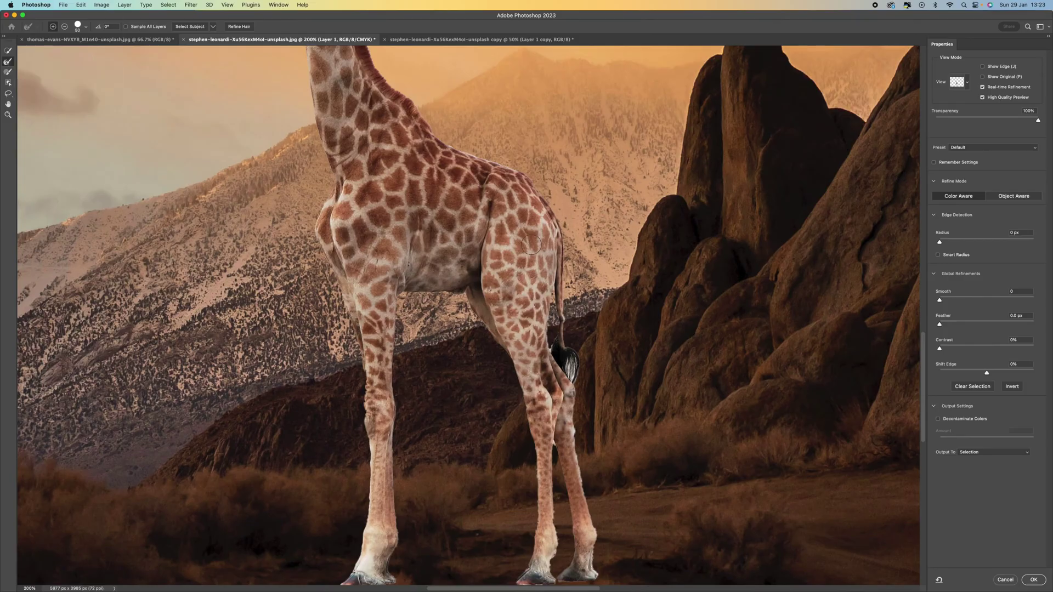
{"action": "mouse_move", "coordinate": [569, 370]}
{"action": "left_mouse_down"}
{"action": "mouse_move", "coordinate": [566, 353]}
{"action": "mouse_move", "coordinate": [574, 381]}
{"action": "left_mouse_up"}
{"action": "key", "text": "bracketleft"}
{"action": "scroll", "coordinate": [572, 355], "scroll_direction": "down", "scroll_amount": 5}
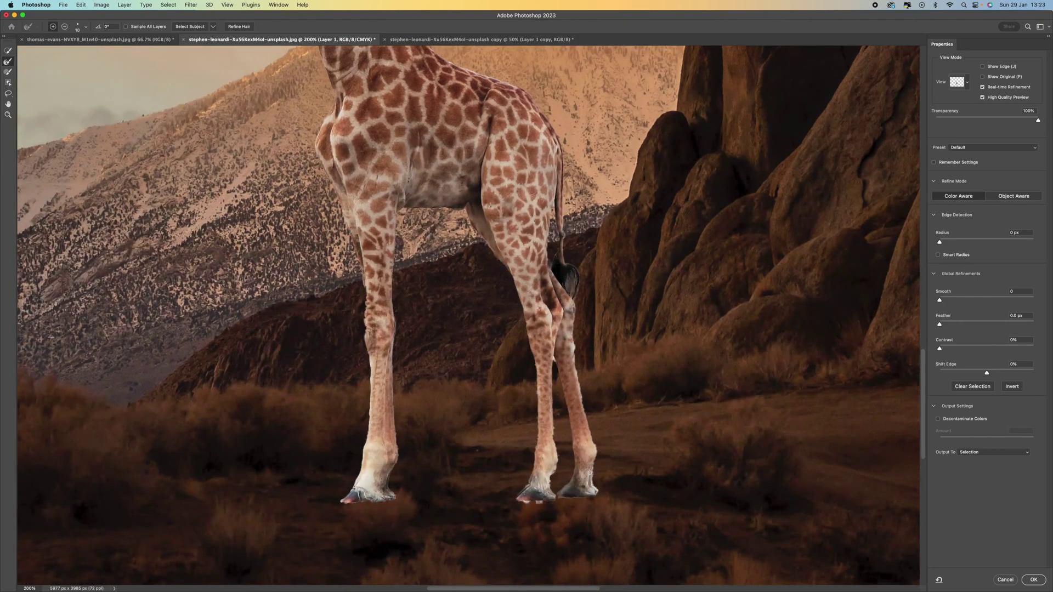
Enlarge the Refine Edge Brush to 25 and refine the mane's hair down the back of the neck.
{"action": "key", "text": "bracketright"}
{"action": "scroll", "coordinate": [379, 325], "scroll_direction": "up", "scroll_amount": 20}
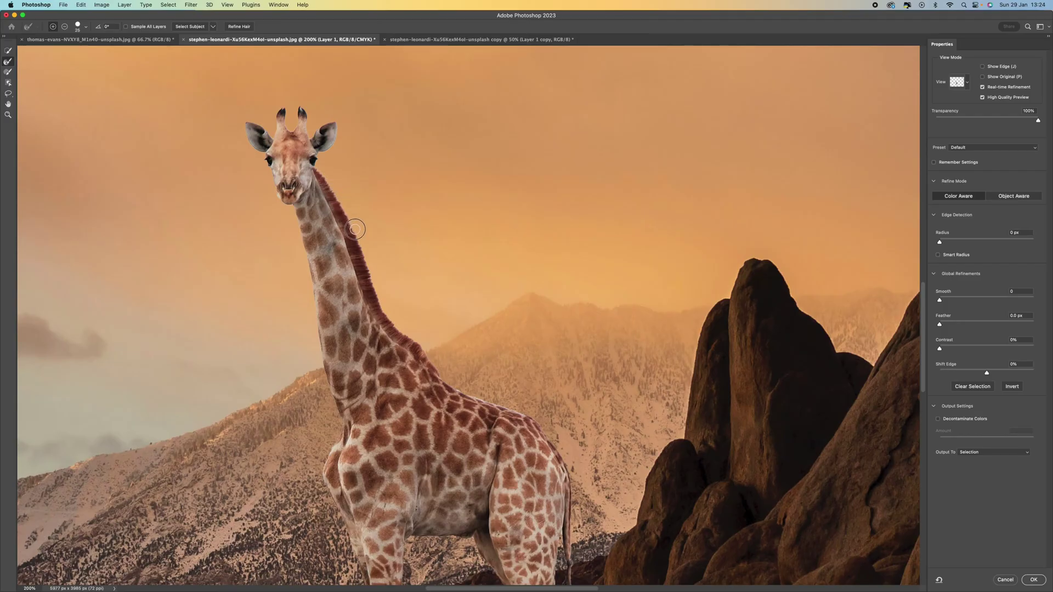
{"action": "mouse_move", "coordinate": [360, 249]}
{"action": "left_mouse_down"}
{"action": "mouse_move", "coordinate": [390, 321]}
{"action": "mouse_move", "coordinate": [450, 376]}
{"action": "left_mouse_up"}
Turn on Smart Radius and set the edge detection radius to 1 px.
{"action": "key", "text": "super+minus"}
{"action": "key", "text": "super+minus"}
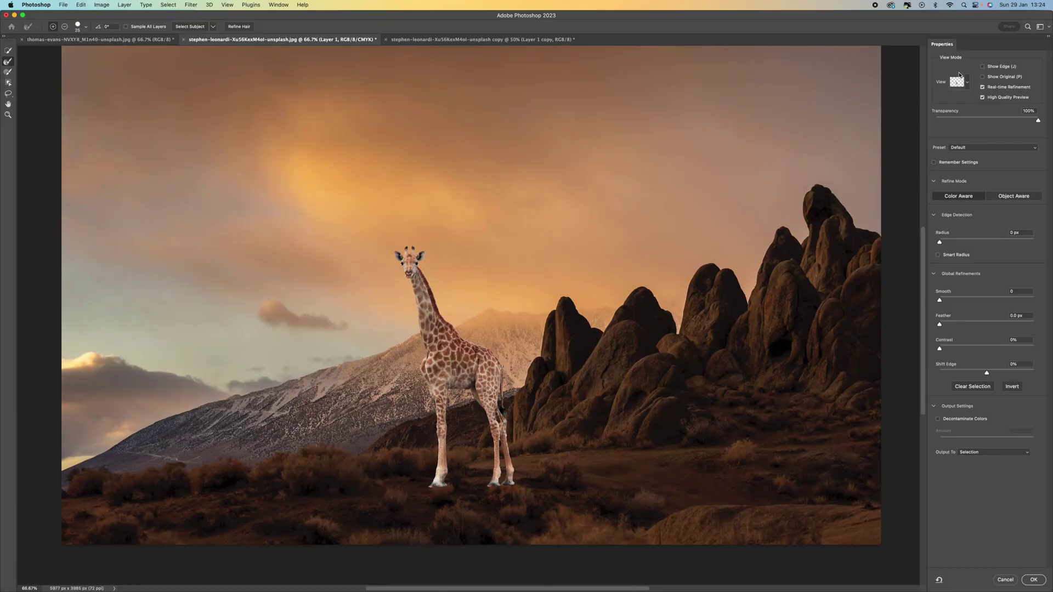
{"action": "left_click", "coordinate": [952, 256]}
{"action": "left_click_drag", "start_coordinate": [939, 243], "coordinate": [943, 244]}
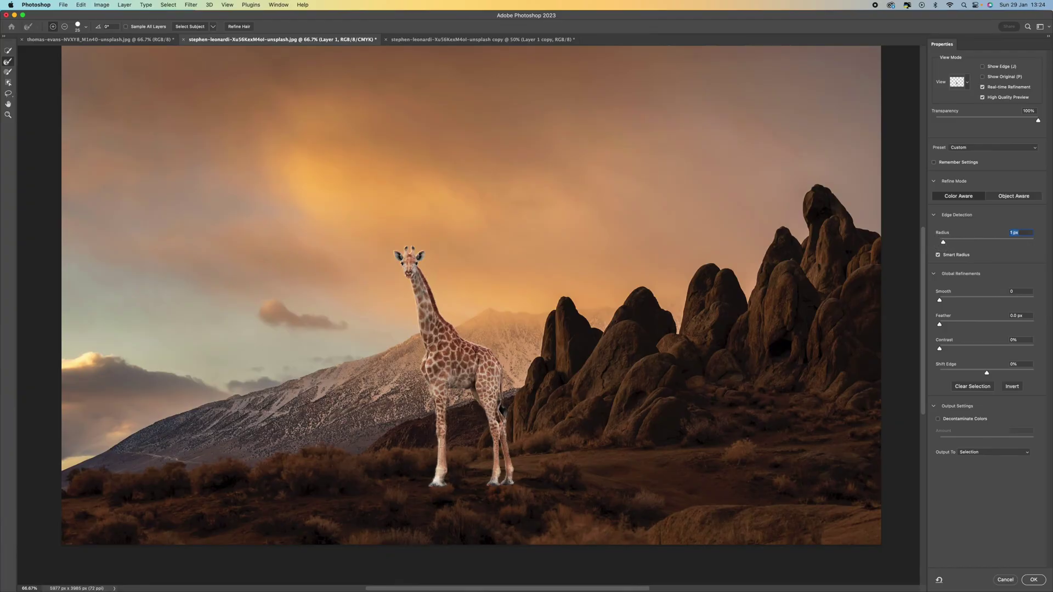
Reset the edge detection radius to 0 px and enable Decontaminate Colors at 100%.
{"action": "scroll", "coordinate": [455, 398], "scroll_direction": "up", "scroll_amount": 3}
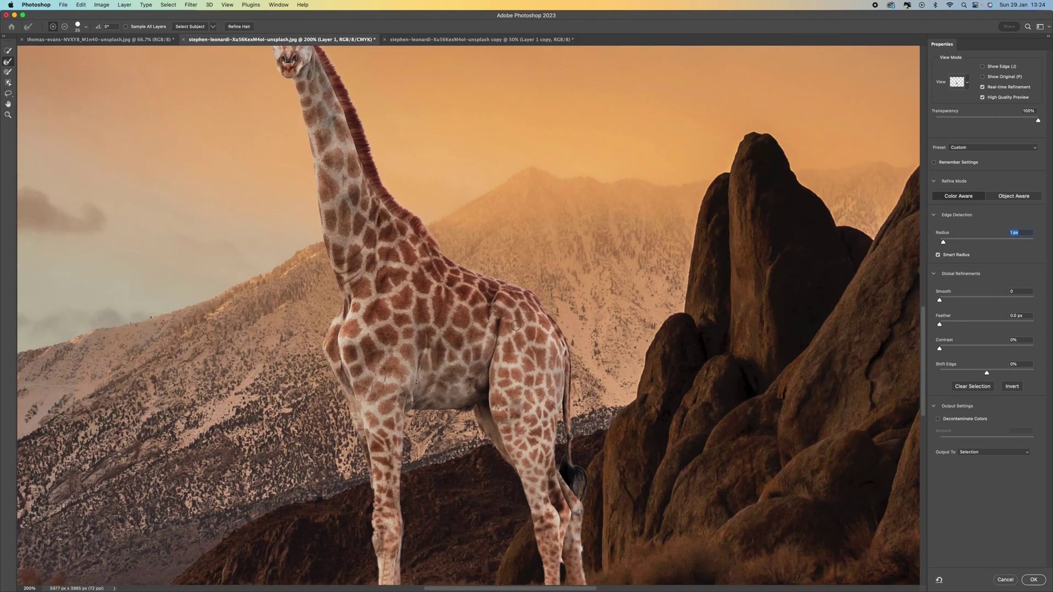
{"action": "scroll", "coordinate": [515, 325], "scroll_direction": "down", "scroll_amount": 5}
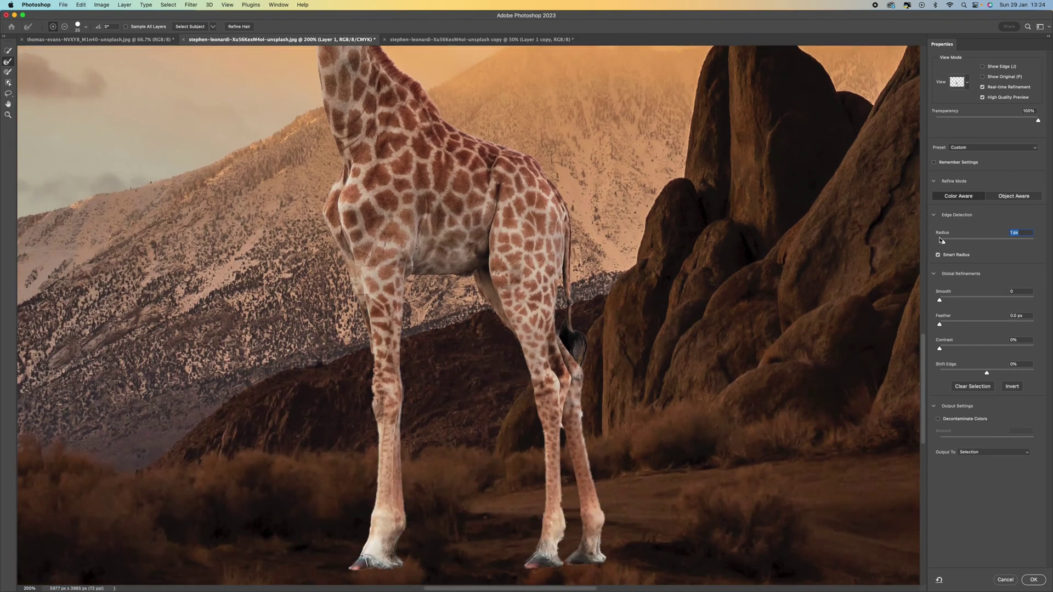
{"action": "left_click_drag", "start_coordinate": [944, 246], "coordinate": [931, 247]}
{"action": "left_click", "coordinate": [938, 420]}
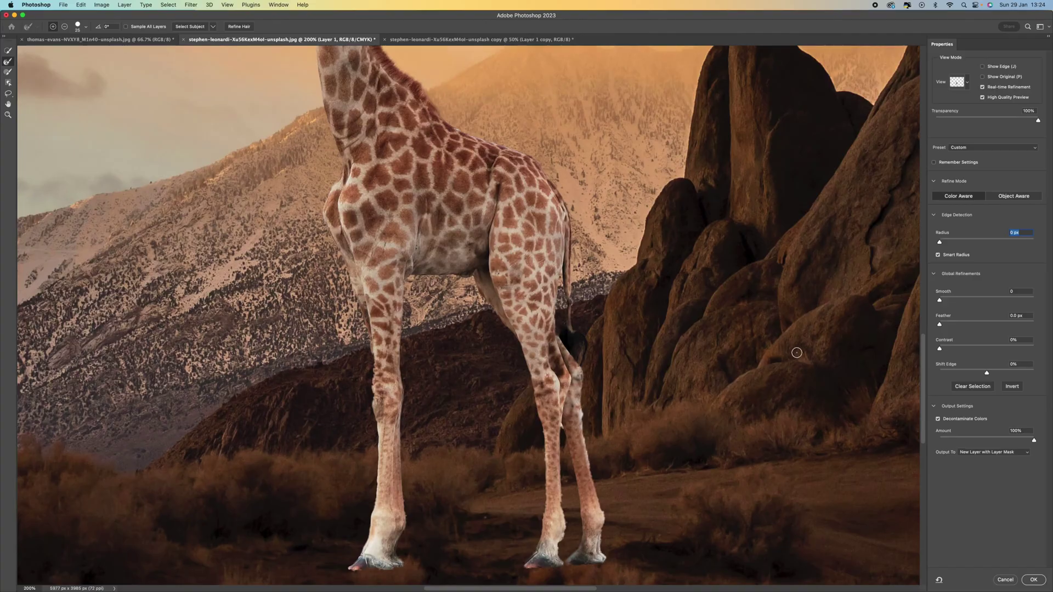
{"action": "left_click", "coordinate": [938, 420]}
{"action": "left_click", "coordinate": [938, 420]}
Set the edge detection radius to 1 px and output the cutout as a new layer with layer mask.
{"action": "key", "text": "super+minus"}
{"action": "left_click", "coordinate": [941, 244]}
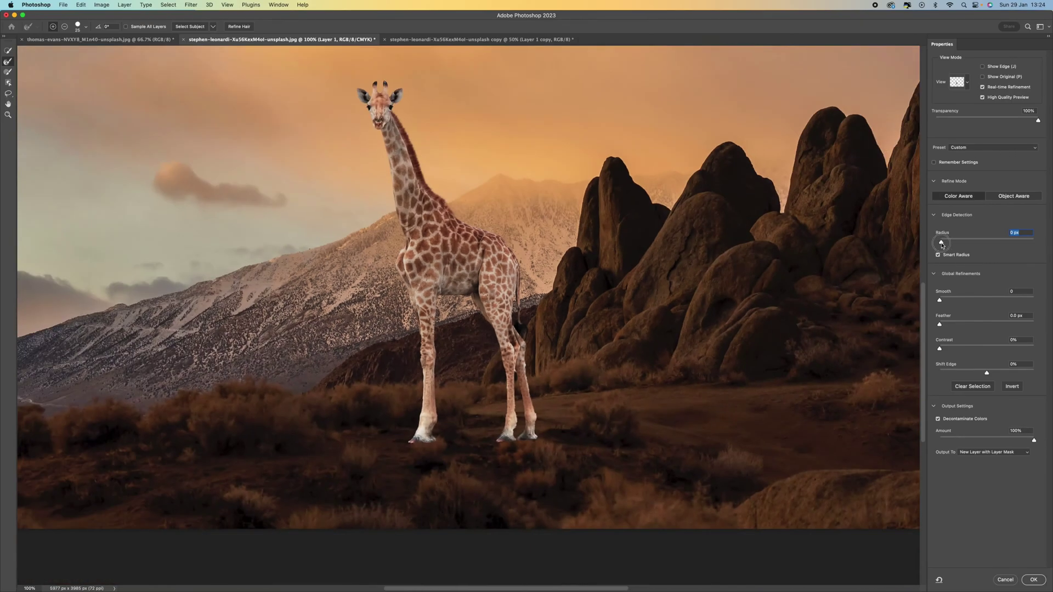
{"action": "left_click_drag", "start_coordinate": [942, 245], "coordinate": [945, 245]}
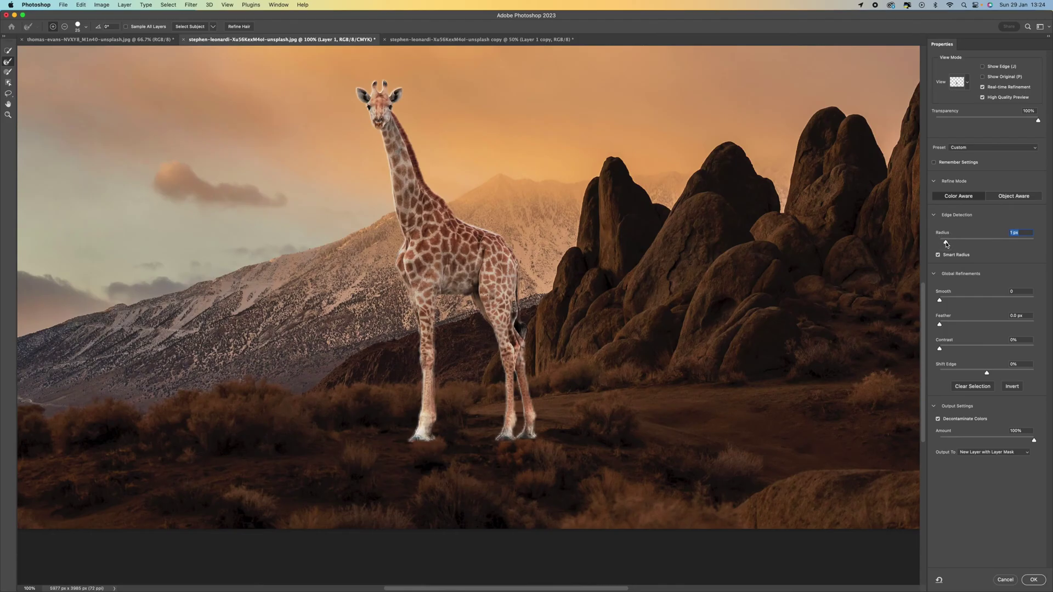
{"action": "left_click", "coordinate": [1036, 580]}
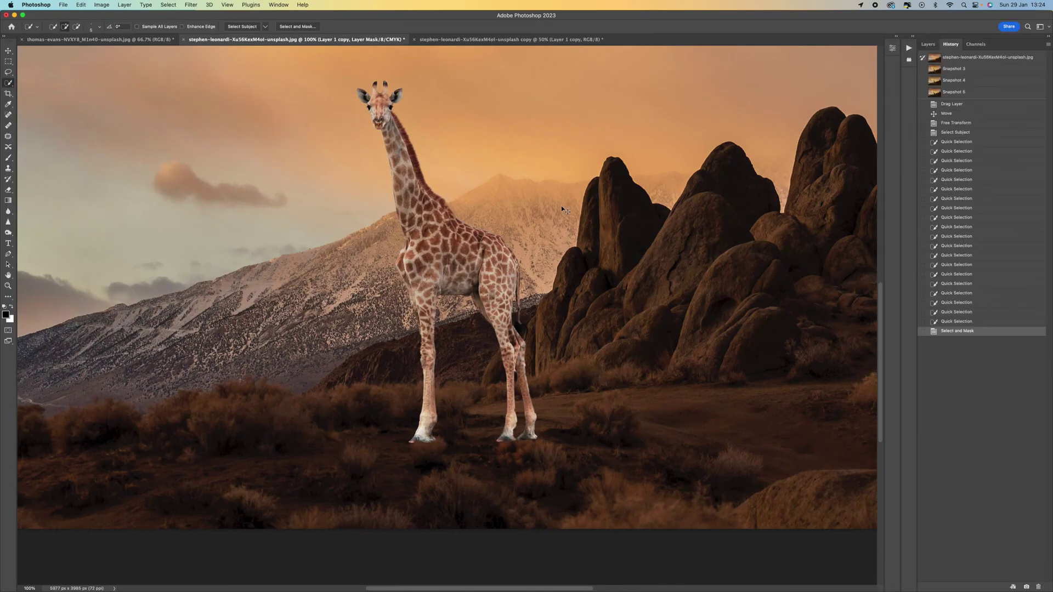
Switch to the Move tool and make the image of Layer 1 copy active instead of its mask.
{"action": "key", "text": "super+minus"}
{"action": "key", "text": "super+minus"}
{"action": "key", "text": "v"}
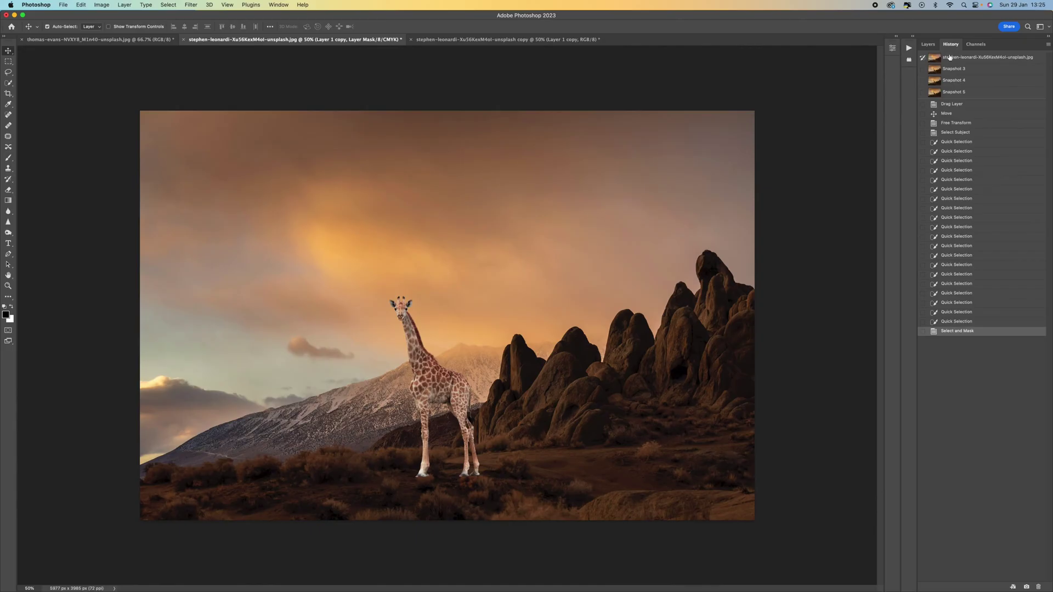
{"action": "left_click", "coordinate": [929, 46]}
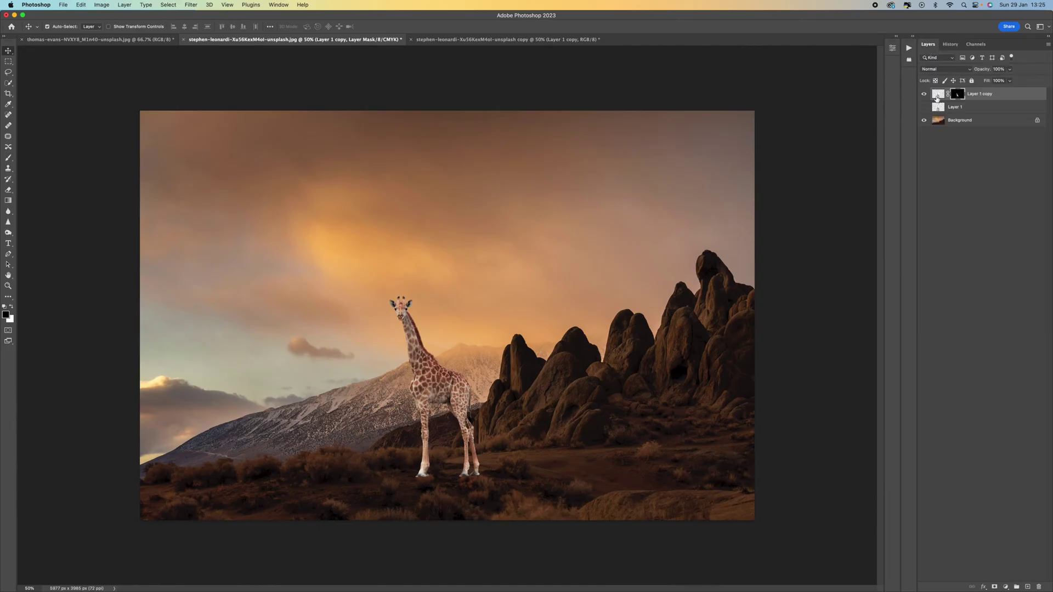
{"action": "left_click", "coordinate": [936, 97]}
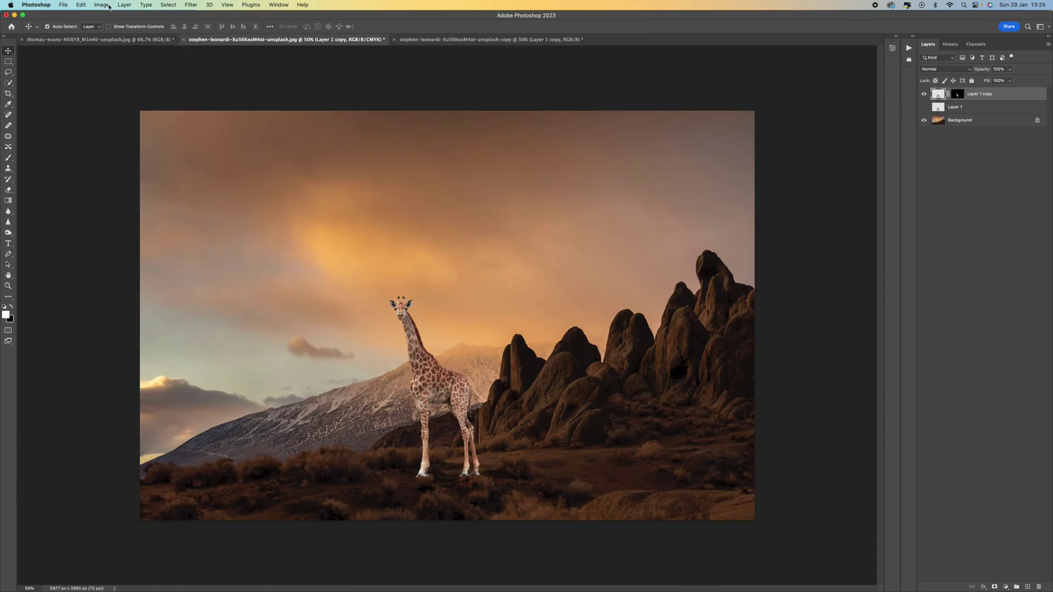
Apply Match Color to the giraffe layer, using the landscape document's Background layer as source with Fade at 21.
{"action": "left_click", "coordinate": [102, 5]}
{"action": "mouse_move", "coordinate": [157, 29]}
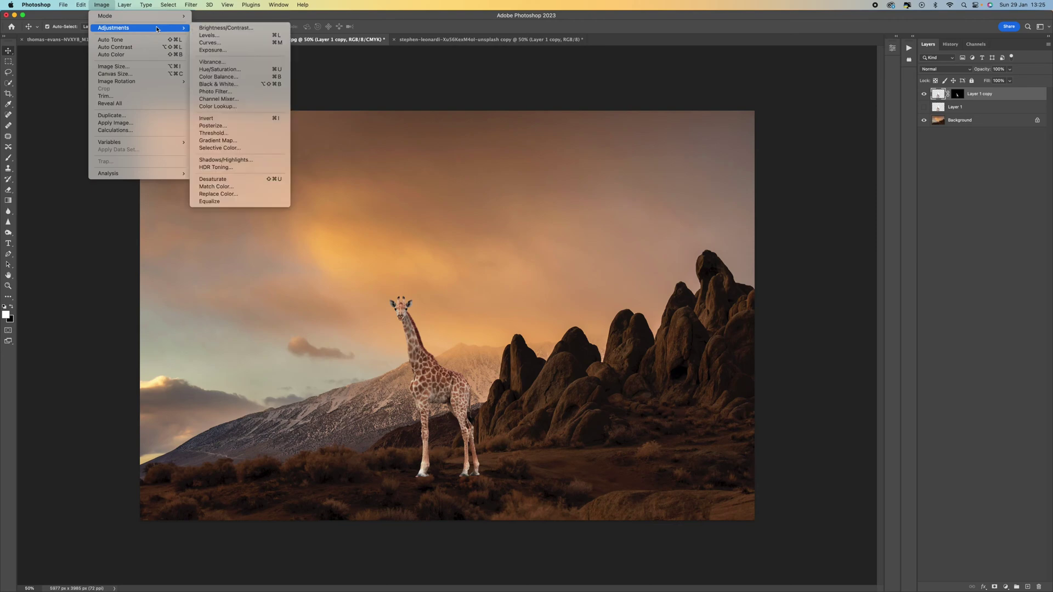
{"action": "left_click", "coordinate": [238, 187]}
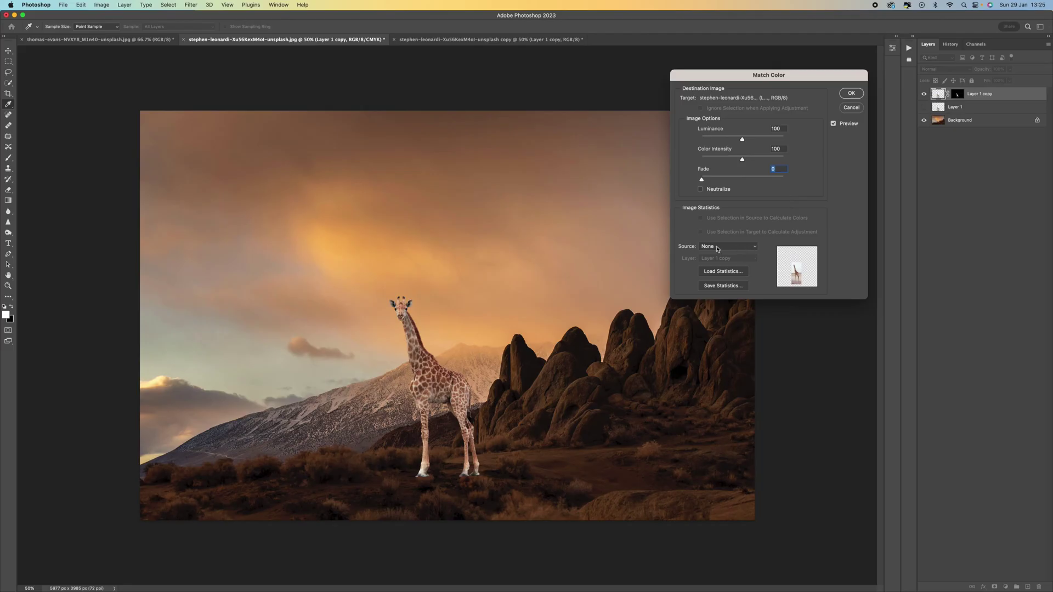
{"action": "left_click", "coordinate": [749, 248]}
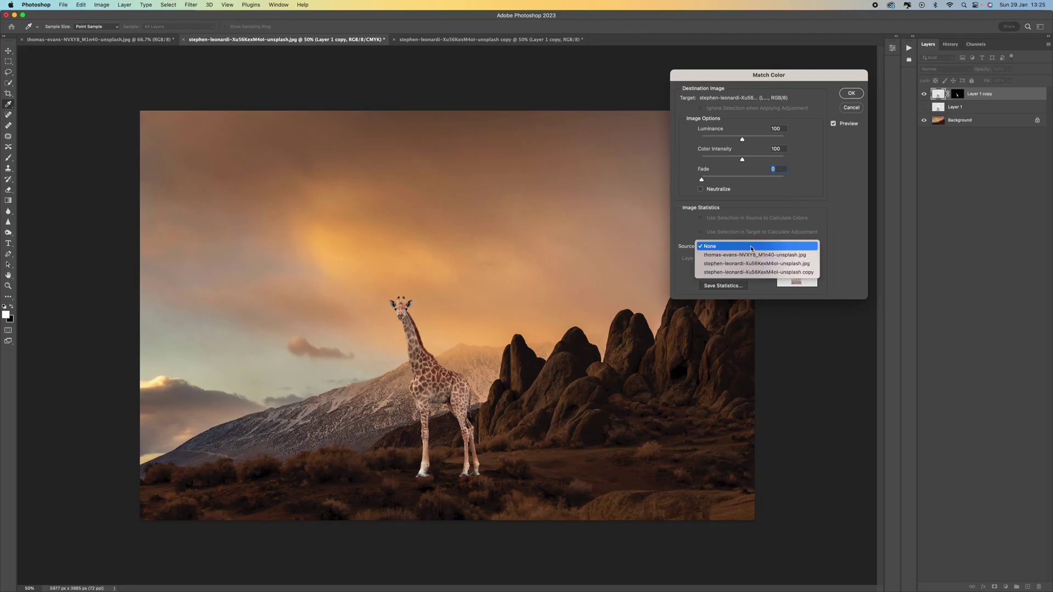
{"action": "left_click", "coordinate": [751, 255]}
{"action": "left_click", "coordinate": [751, 248]}
{"action": "left_click", "coordinate": [753, 255]}
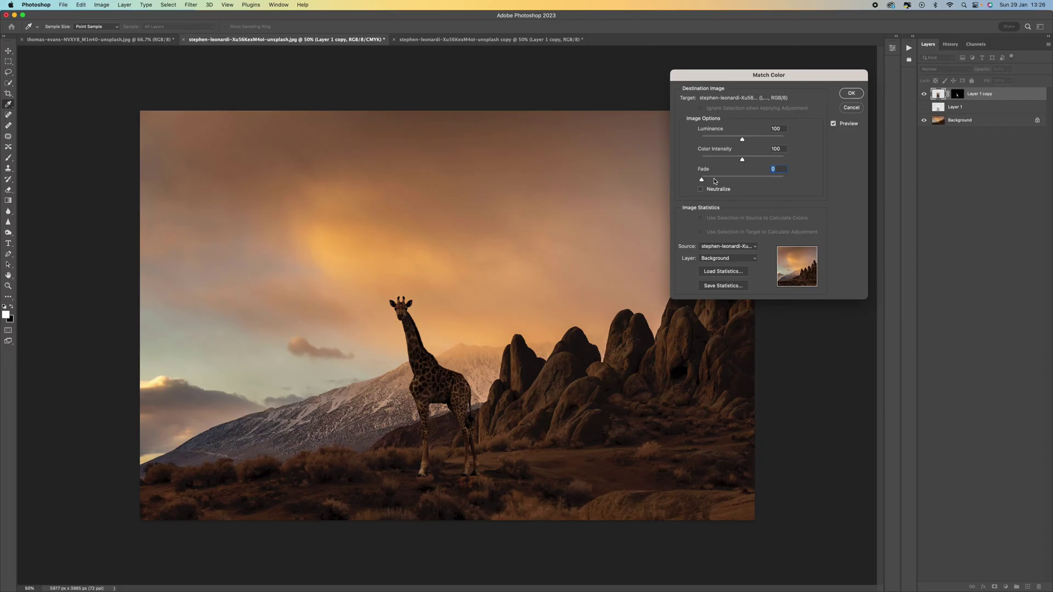
{"action": "mouse_move", "coordinate": [730, 182]}
{"action": "left_mouse_down"}
{"action": "mouse_move", "coordinate": [767, 182]}
{"action": "mouse_move", "coordinate": [719, 181]}
{"action": "left_mouse_up"}
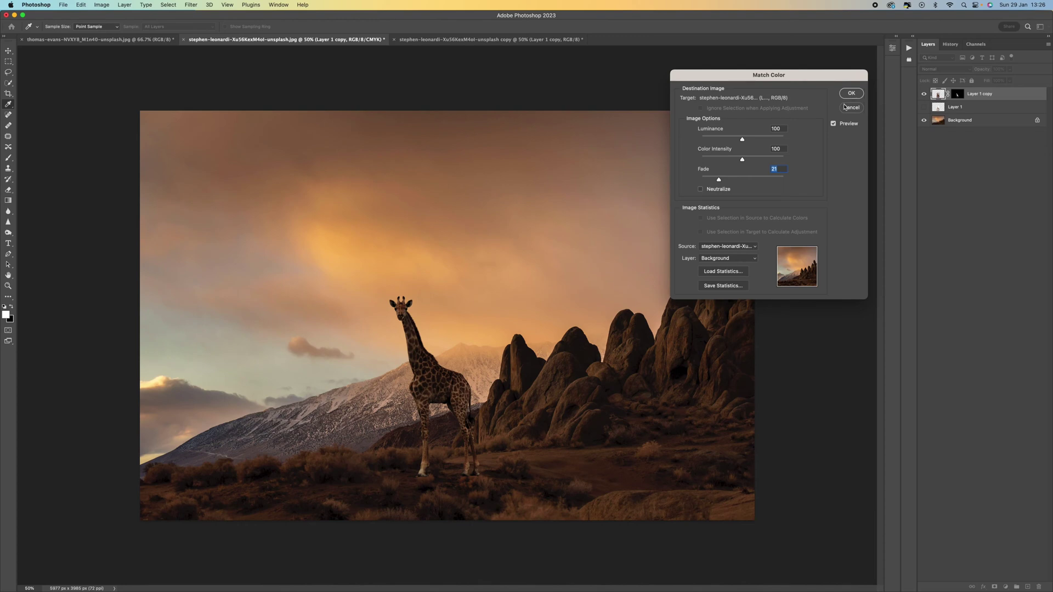
{"action": "left_click", "coordinate": [850, 93]}
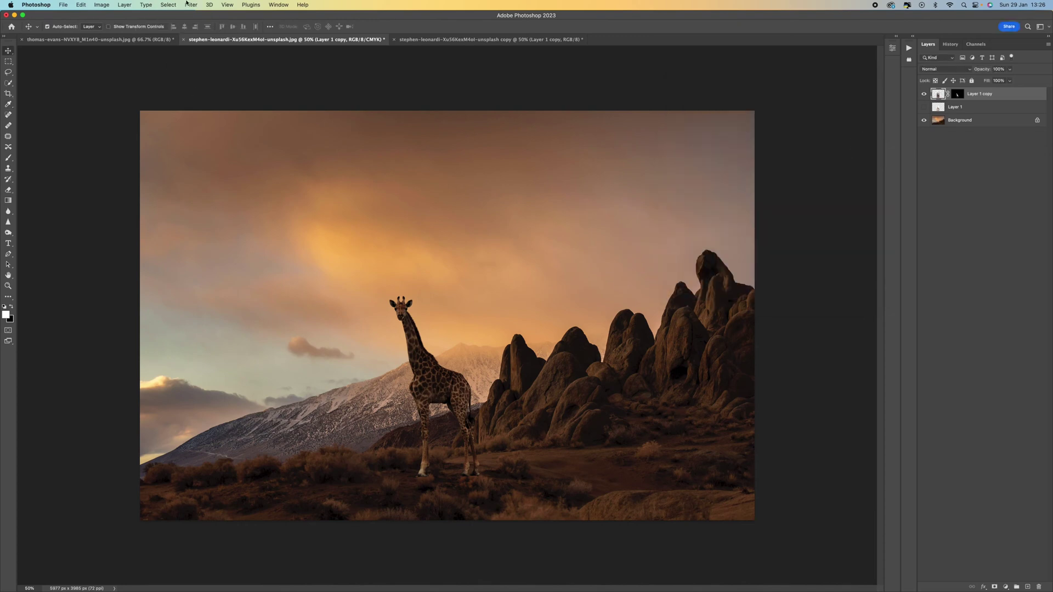
Apply the Harmonization neural filter to the giraffe with Background as reference at reduced strength, and clear the selection.
{"action": "left_click", "coordinate": [190, 4]}
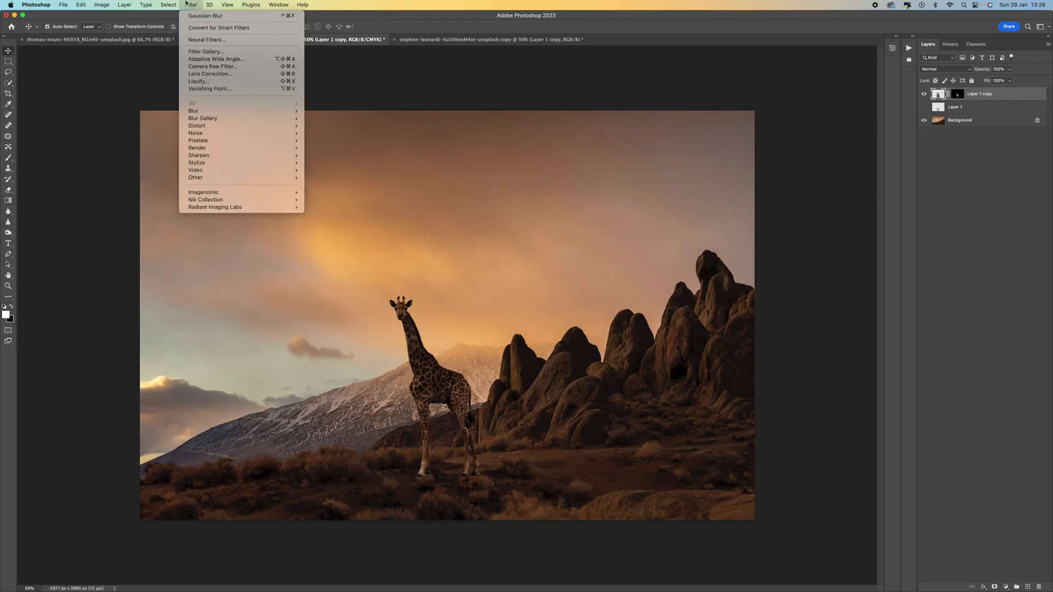
{"action": "left_click", "coordinate": [207, 39]}
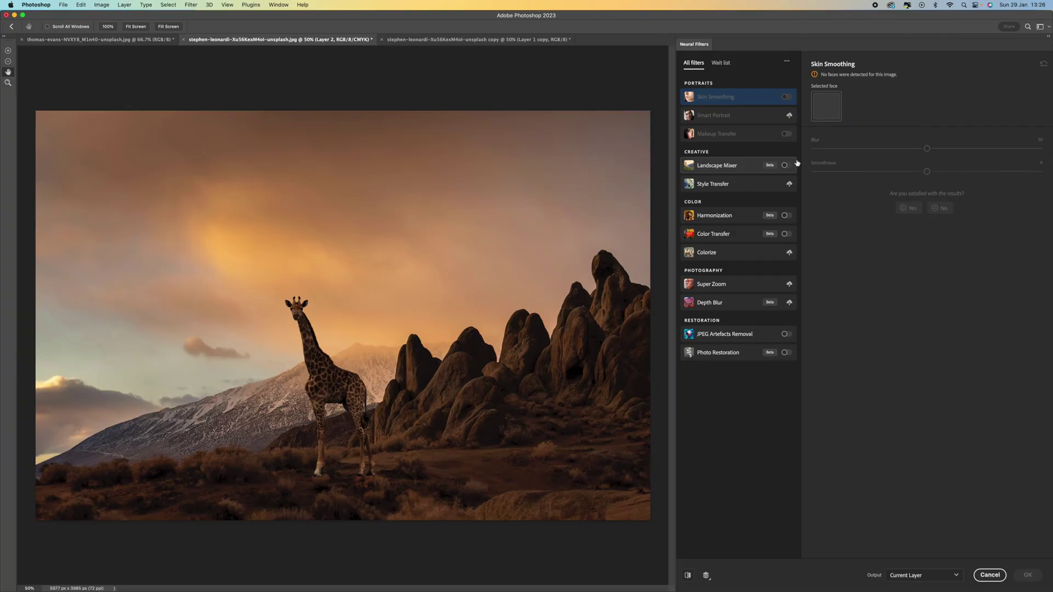
{"action": "left_click", "coordinate": [785, 216]}
{"action": "left_click", "coordinate": [899, 137]}
{"action": "left_click", "coordinate": [855, 158]}
{"action": "left_click", "coordinate": [874, 184]}
{"action": "left_click", "coordinate": [855, 225]}
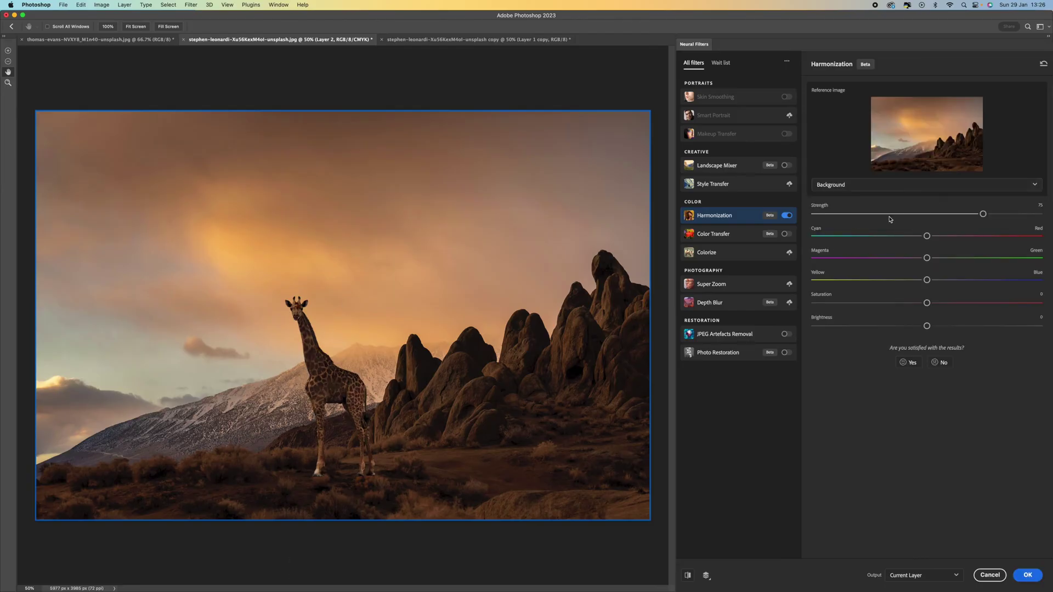
{"action": "left_click_drag", "start_coordinate": [985, 219], "coordinate": [960, 215]}
{"action": "left_click", "coordinate": [1028, 575]}
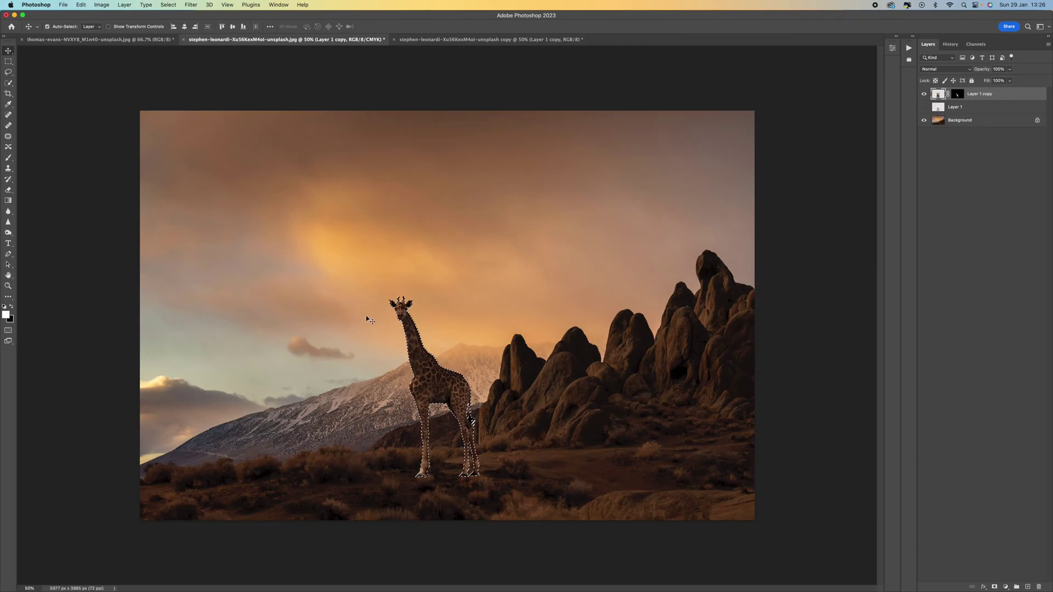
{"action": "key", "text": "super+d"}
Paint black on the giraffe's layer mask at 45% flow to blend the edges of the hooves into the ground.
{"action": "left_click", "coordinate": [958, 97]}
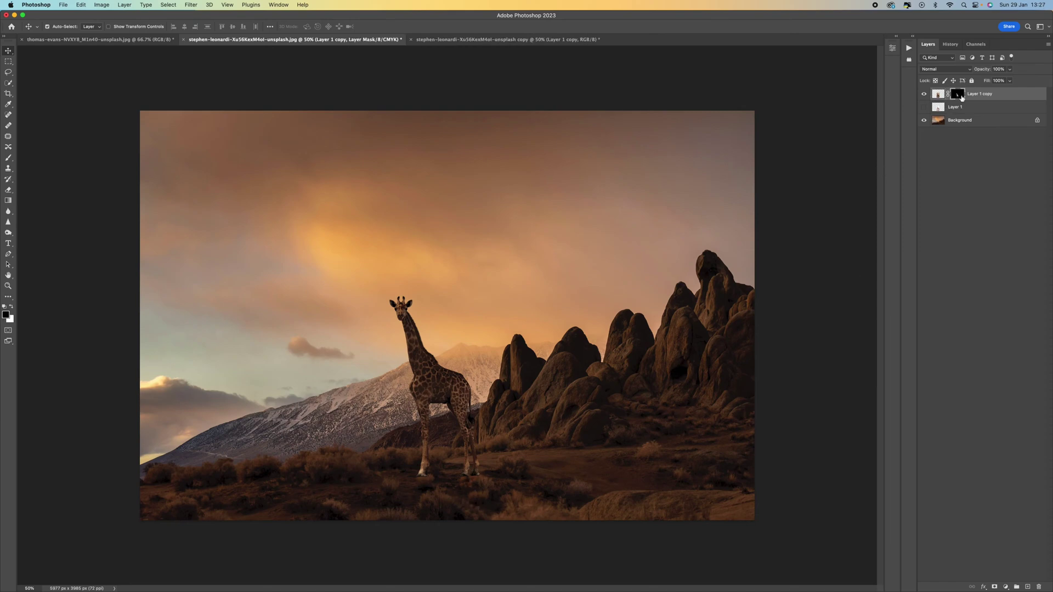
{"action": "key", "text": "super+plus"}
{"action": "key", "text": "super+plus"}
{"action": "scroll", "coordinate": [317, 251], "scroll_direction": "down", "scroll_amount": 8}
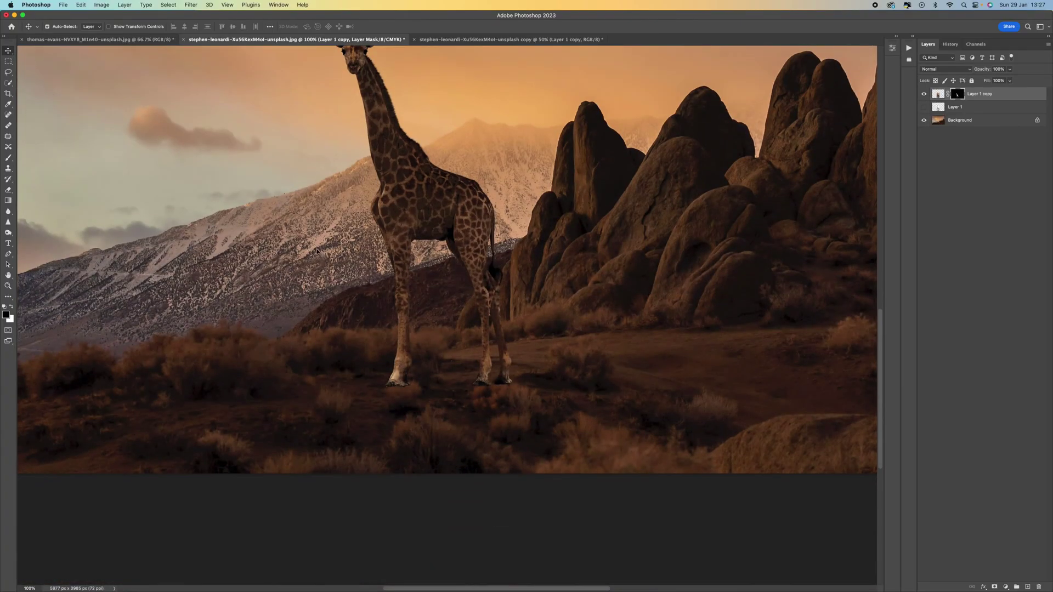
{"action": "left_click", "coordinate": [8, 157]}
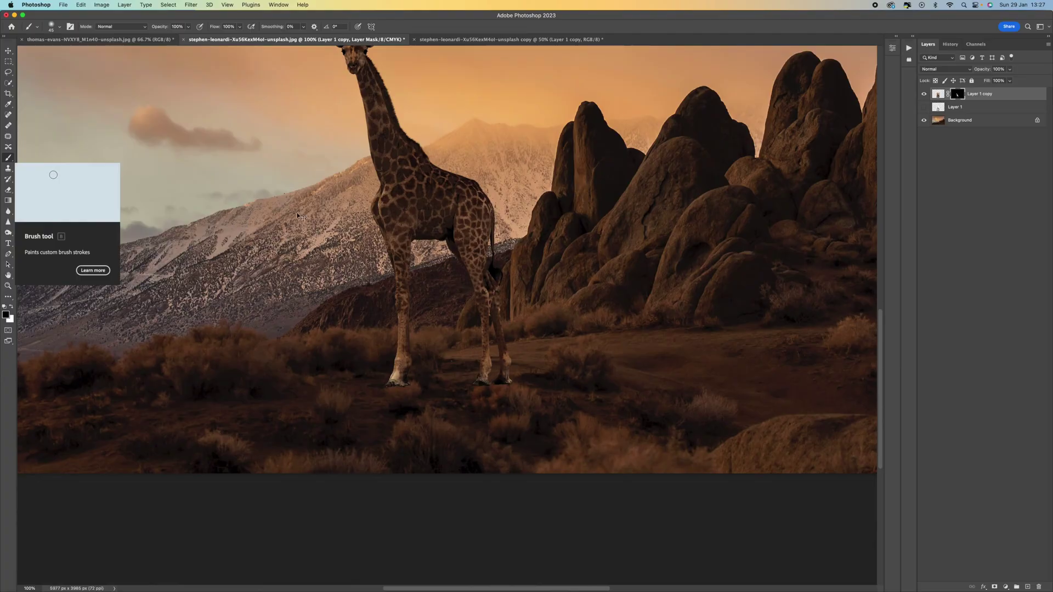
{"action": "key", "text": "super+plus"}
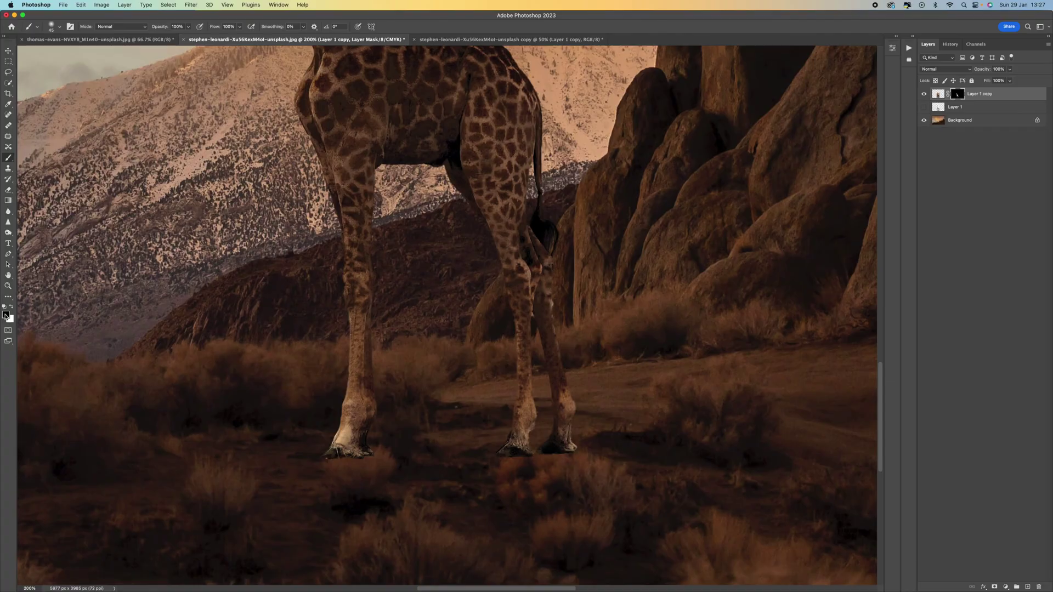
{"action": "left_click_drag", "start_coordinate": [240, 27], "coordinate": [218, 41]}
{"action": "mouse_move", "coordinate": [340, 459]}
{"action": "left_mouse_down"}
{"action": "mouse_move", "coordinate": [326, 458]}
{"action": "mouse_move", "coordinate": [363, 459]}
{"action": "left_mouse_up"}
{"action": "mouse_move", "coordinate": [493, 451]}
{"action": "left_mouse_down"}
{"action": "mouse_move", "coordinate": [574, 448]}
{"action": "mouse_move", "coordinate": [498, 458]}
{"action": "left_mouse_up"}
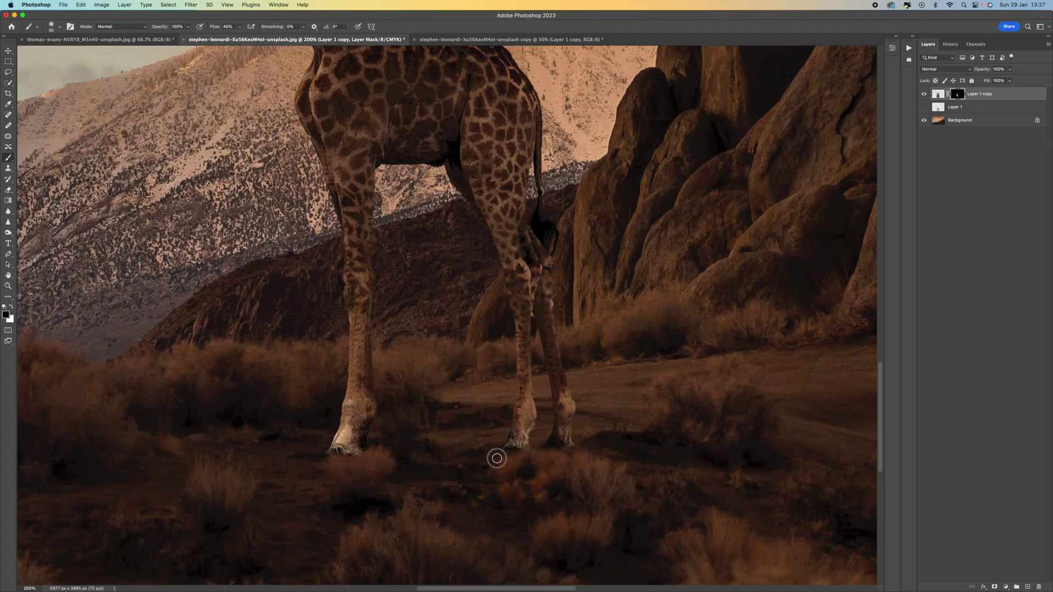
{"action": "left_click_drag", "start_coordinate": [360, 452], "coordinate": [338, 458]}
{"action": "key", "text": "super+minus"}
{"action": "key", "text": "super+minus"}
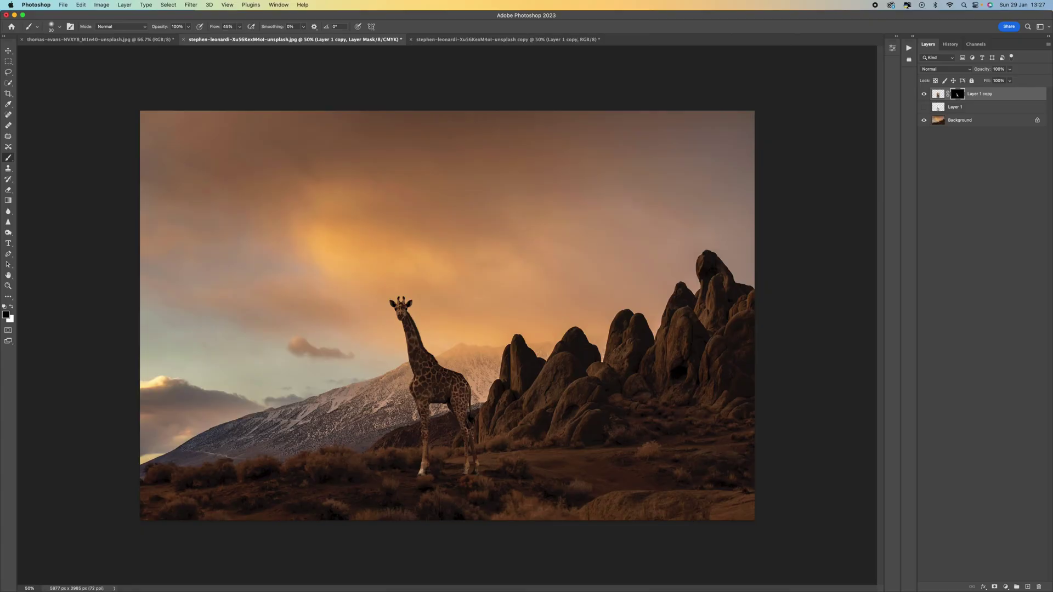
Add a brightening Curves adjustment layer with a point at input 101, output 149, and invert its mask to black.
{"action": "left_click", "coordinate": [1005, 587]}
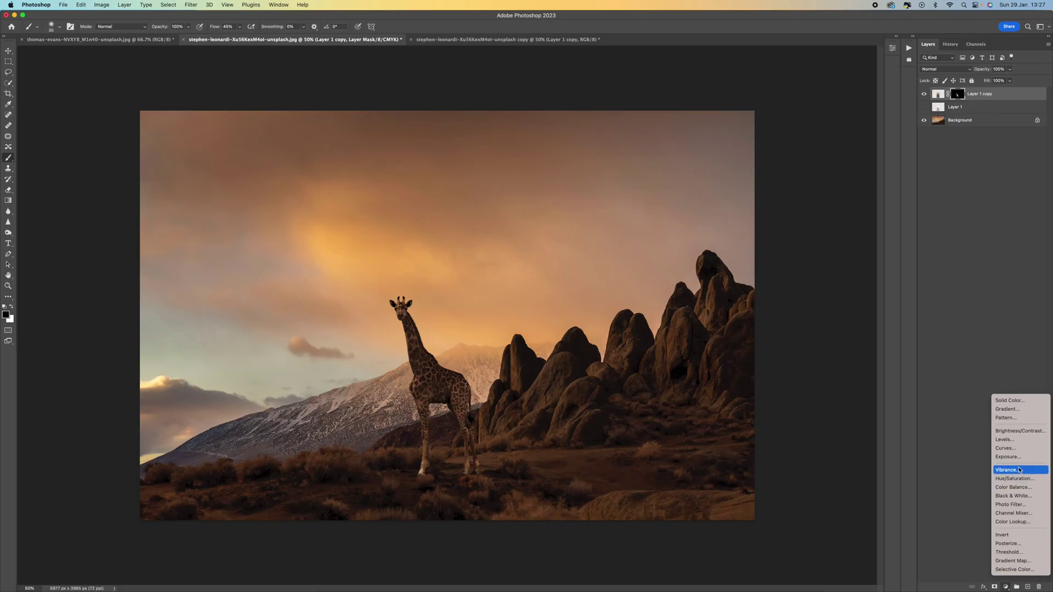
{"action": "left_click", "coordinate": [1019, 449]}
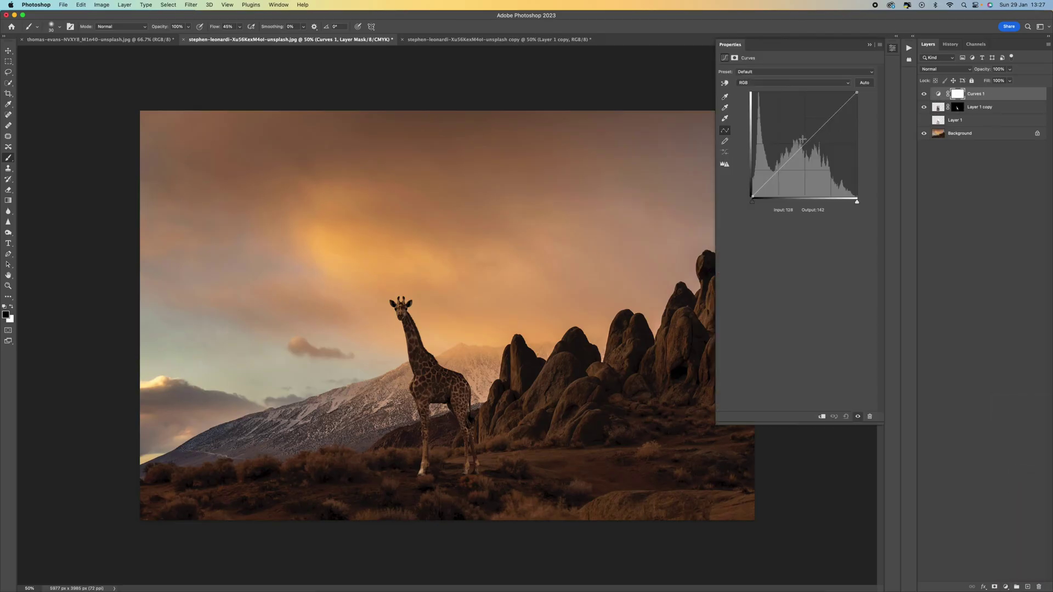
{"action": "left_click_drag", "start_coordinate": [805, 145], "coordinate": [794, 135]}
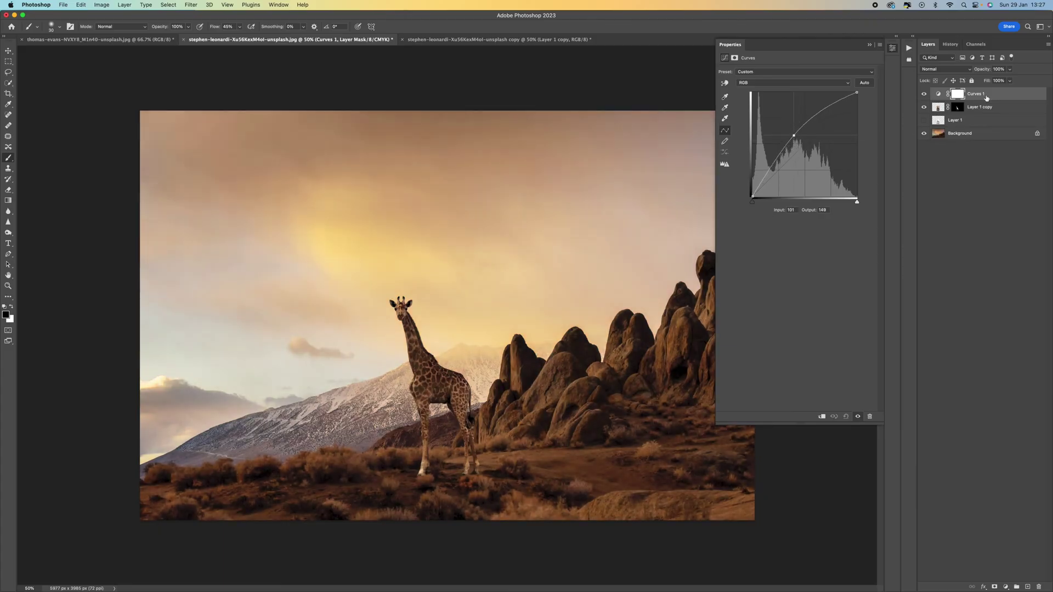
{"action": "key", "text": "super+i"}
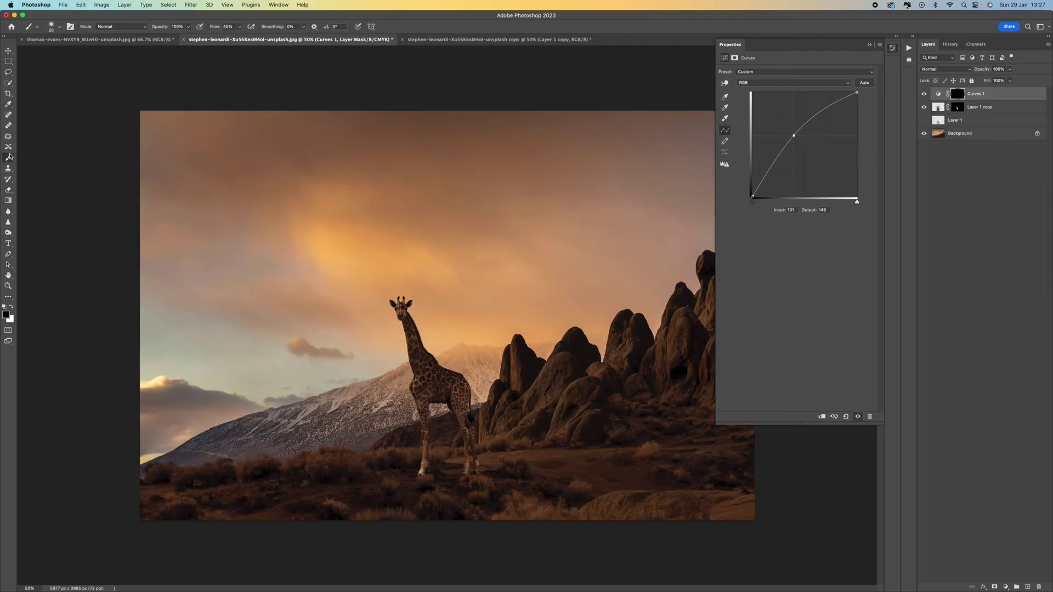
Paint white on the brightening Curves mask along the giraffe's face, the front of its neck and its front leg.
{"action": "left_click", "coordinate": [12, 308]}
{"action": "scroll", "coordinate": [448, 460], "scroll_direction": "up", "scroll_amount": 5}
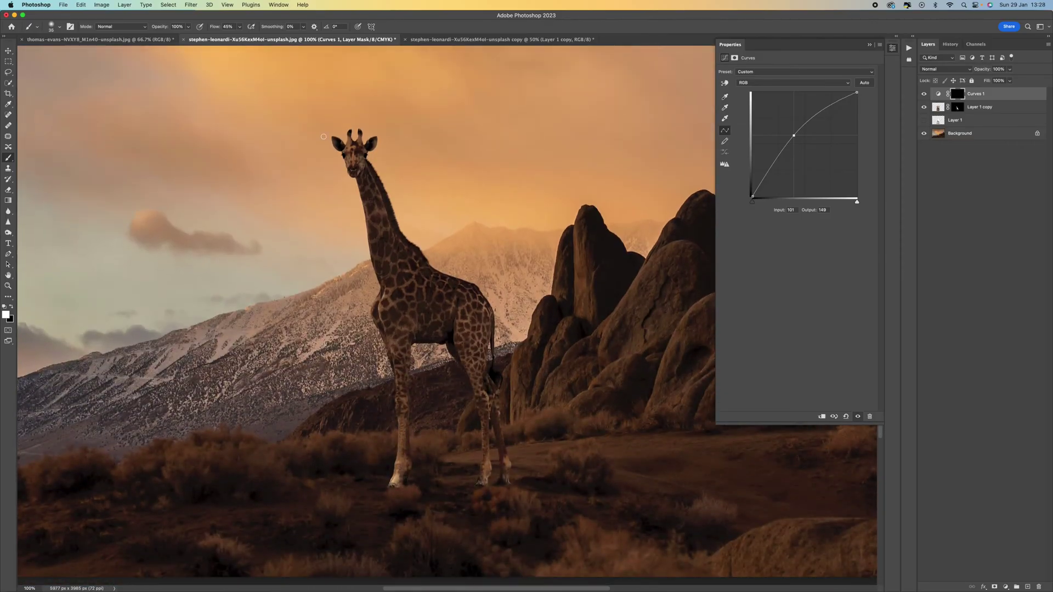
{"action": "scroll", "coordinate": [390, 225], "scroll_direction": "down", "scroll_amount": 1}
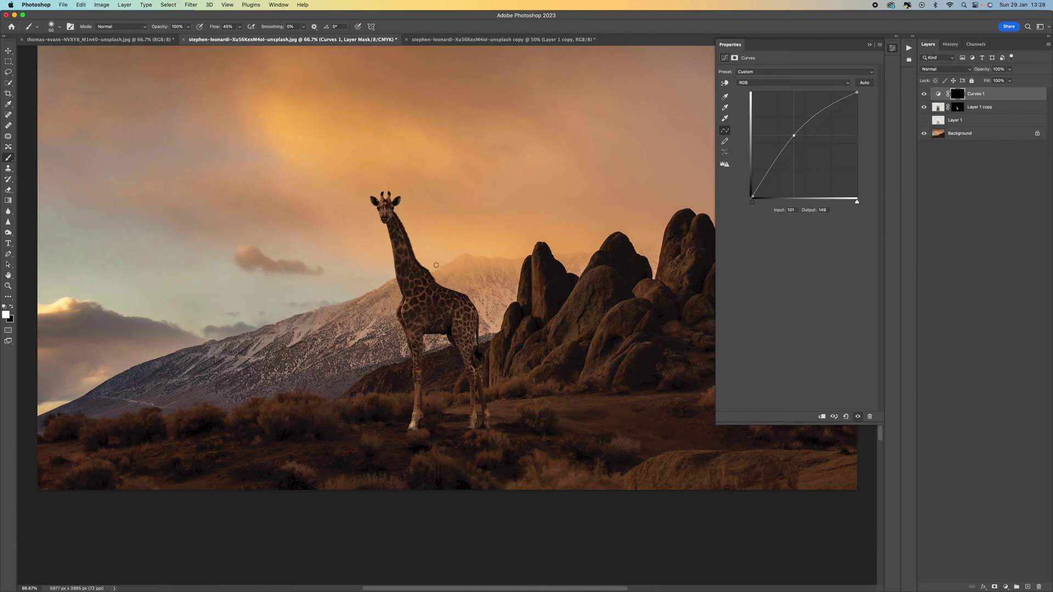
{"action": "key", "text": "super+plus"}
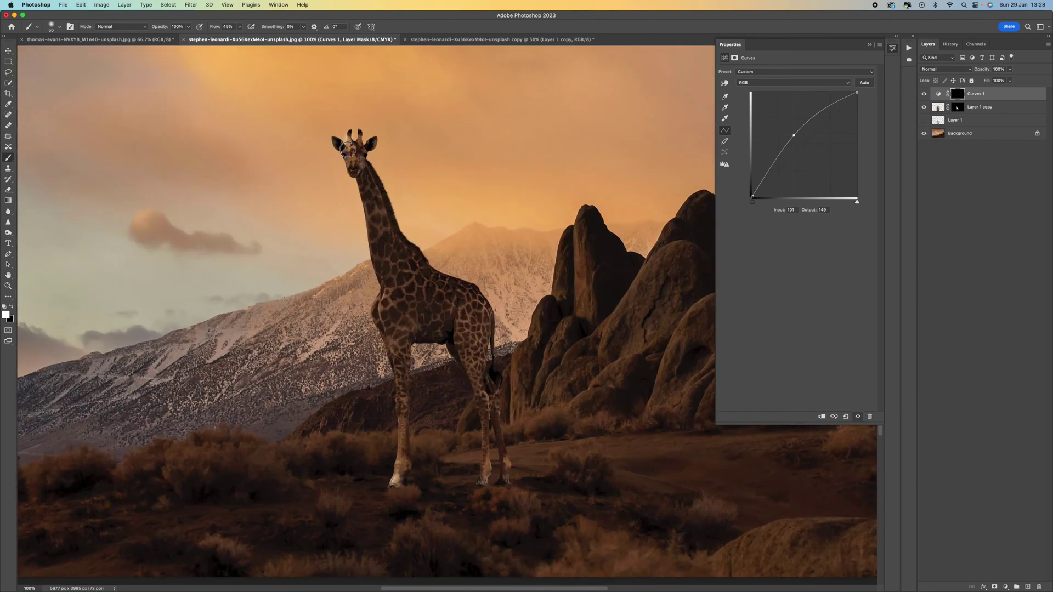
{"action": "key", "text": "bracketleft"}
{"action": "left_click_drag", "start_coordinate": [374, 223], "coordinate": [400, 462]}
{"action": "key", "text": "bracketleft"}
{"action": "key", "text": "bracketleft"}
{"action": "key", "text": "bracketleft"}
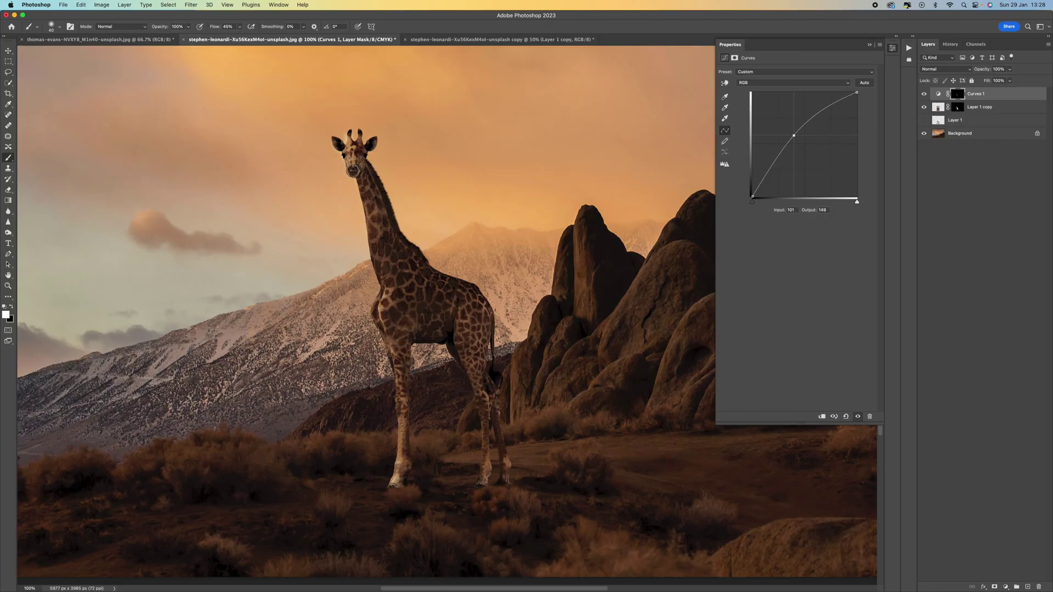
Set the brightening Curves layer's opacity to 99% and raise its curve point to input 99, output 157.
{"action": "left_click", "coordinate": [1011, 70]}
{"action": "mouse_move", "coordinate": [1009, 81]}
{"action": "left_mouse_down"}
{"action": "mouse_move", "coordinate": [998, 83]}
{"action": "mouse_move", "coordinate": [1018, 86]}
{"action": "mouse_move", "coordinate": [993, 86]}
{"action": "mouse_move", "coordinate": [1006, 86]}
{"action": "left_mouse_up"}
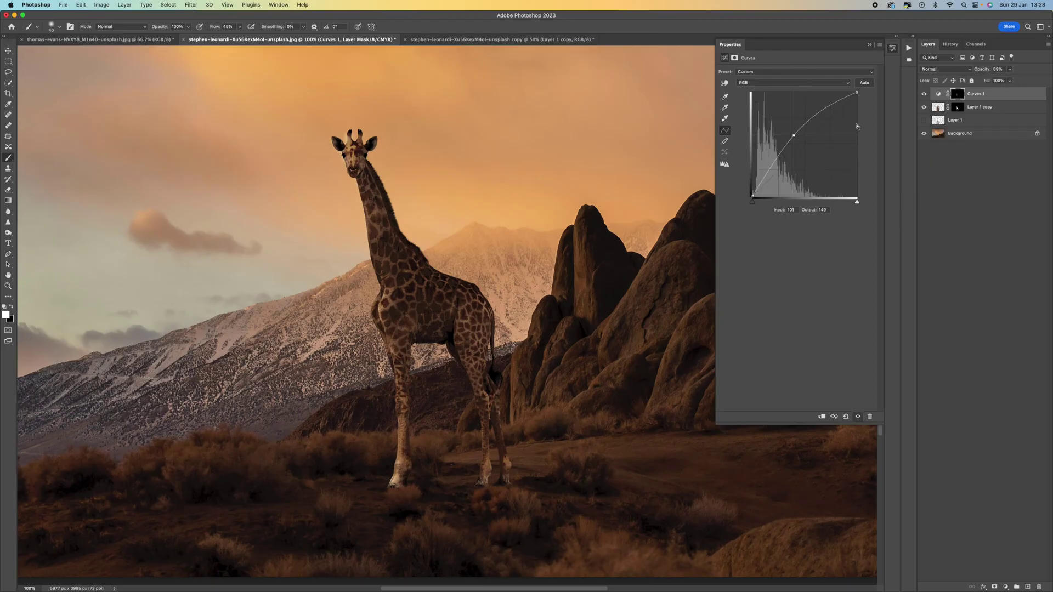
{"action": "left_click_drag", "start_coordinate": [793, 137], "coordinate": [792, 132]}
Add a darkening Curves adjustment layer with a point at input 146, output 104, and invert its mask to black.
{"action": "left_click", "coordinate": [1008, 589]}
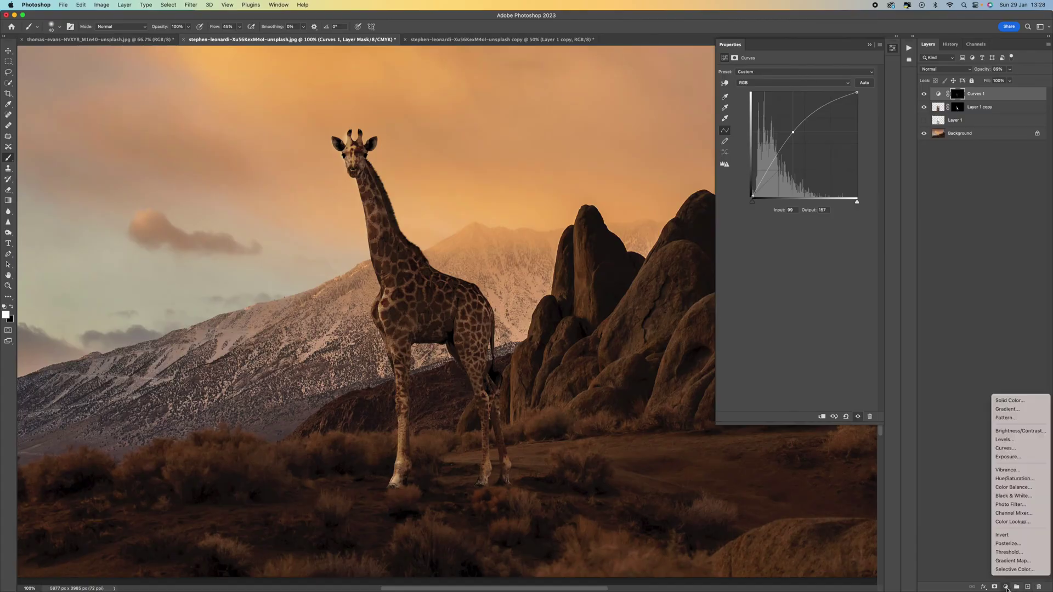
{"action": "left_click", "coordinate": [1001, 449]}
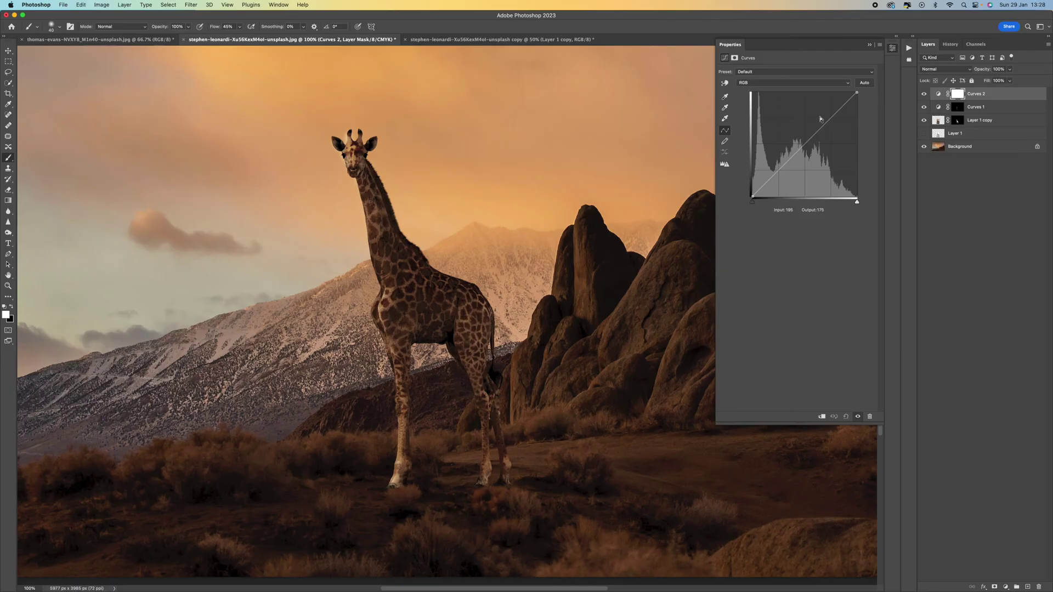
{"action": "left_click_drag", "start_coordinate": [810, 138], "coordinate": [810, 151]}
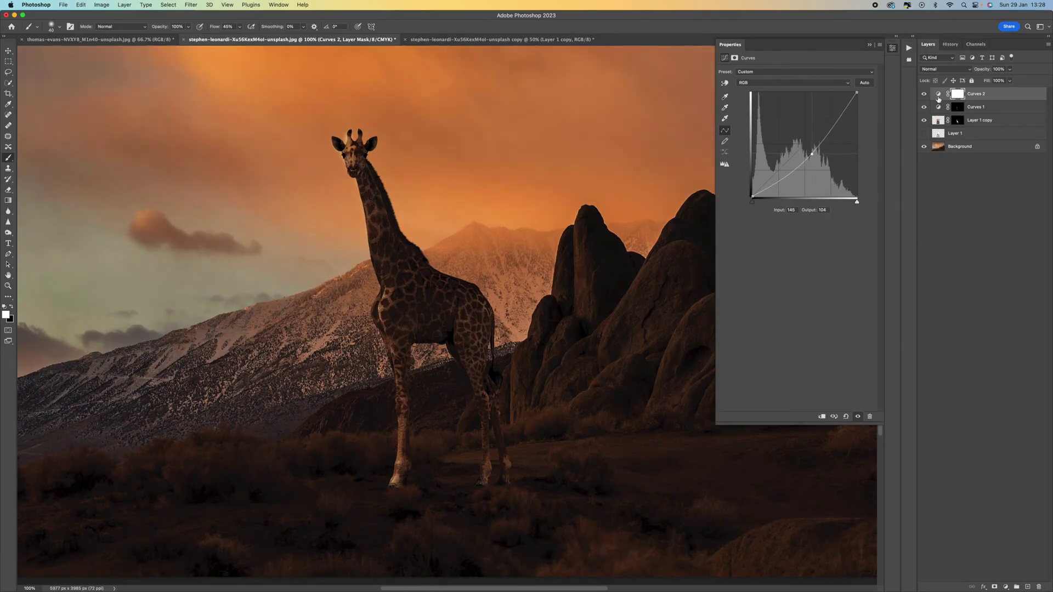
{"action": "key", "text": "super+i"}
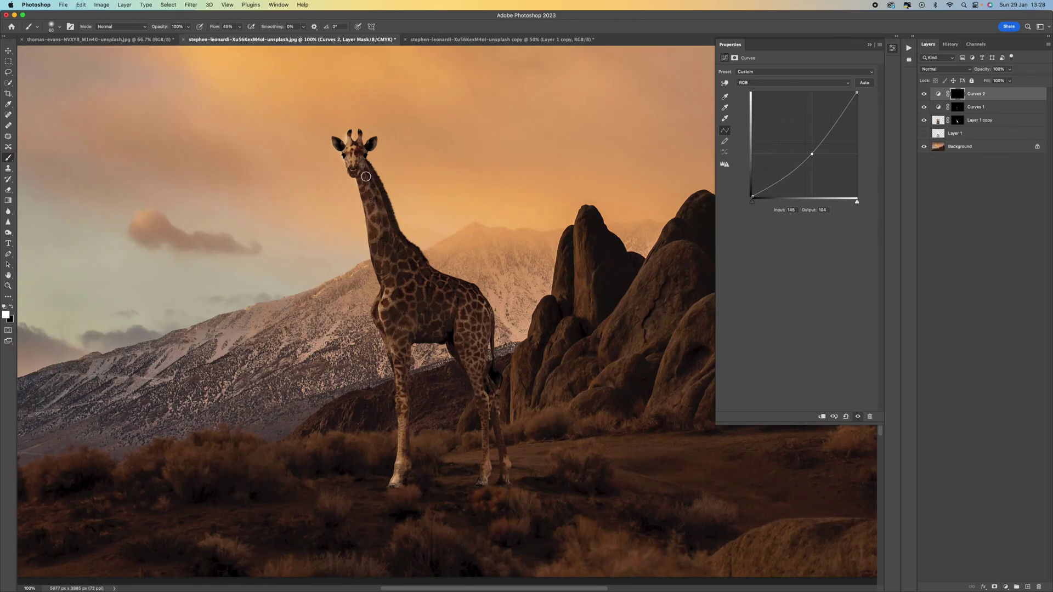
Paint white on the darkening Curves mask over the shaded side of the giraffe's head, neck and body.
{"action": "mouse_move", "coordinate": [366, 175]}
{"action": "left_mouse_down"}
{"action": "mouse_move", "coordinate": [394, 258]}
{"action": "mouse_move", "coordinate": [387, 228]}
{"action": "mouse_move", "coordinate": [405, 268]}
{"action": "mouse_move", "coordinate": [416, 270]}
{"action": "mouse_move", "coordinate": [402, 252]}
{"action": "mouse_move", "coordinate": [447, 290]}
{"action": "mouse_move", "coordinate": [417, 296]}
{"action": "mouse_move", "coordinate": [433, 295]}
{"action": "mouse_move", "coordinate": [446, 317]}
{"action": "mouse_move", "coordinate": [456, 304]}
{"action": "mouse_move", "coordinate": [455, 316]}
{"action": "mouse_move", "coordinate": [459, 287]}
{"action": "mouse_move", "coordinate": [484, 315]}
{"action": "mouse_move", "coordinate": [469, 351]}
{"action": "mouse_move", "coordinate": [464, 305]}
{"action": "mouse_move", "coordinate": [464, 351]}
{"action": "mouse_move", "coordinate": [475, 345]}
{"action": "mouse_move", "coordinate": [475, 297]}
{"action": "mouse_move", "coordinate": [475, 377]}
{"action": "mouse_move", "coordinate": [466, 340]}
{"action": "mouse_move", "coordinate": [478, 380]}
{"action": "mouse_move", "coordinate": [479, 341]}
{"action": "mouse_move", "coordinate": [478, 387]}
{"action": "mouse_move", "coordinate": [472, 364]}
{"action": "mouse_move", "coordinate": [484, 415]}
{"action": "mouse_move", "coordinate": [470, 322]}
{"action": "mouse_move", "coordinate": [457, 314]}
{"action": "mouse_move", "coordinate": [475, 380]}
{"action": "mouse_move", "coordinate": [482, 313]}
{"action": "mouse_move", "coordinate": [473, 310]}
{"action": "mouse_move", "coordinate": [469, 356]}
{"action": "mouse_move", "coordinate": [468, 321]}
{"action": "mouse_move", "coordinate": [484, 475]}
{"action": "mouse_move", "coordinate": [488, 400]}
{"action": "mouse_move", "coordinate": [501, 470]}
{"action": "mouse_move", "coordinate": [472, 307]}
{"action": "mouse_move", "coordinate": [437, 307]}
{"action": "mouse_move", "coordinate": [417, 267]}
{"action": "mouse_move", "coordinate": [406, 441]}
{"action": "mouse_move", "coordinate": [404, 336]}
{"action": "mouse_move", "coordinate": [425, 315]}
{"action": "mouse_move", "coordinate": [362, 145]}
{"action": "left_mouse_up"}
{"action": "key", "text": "bracketleft"}
{"action": "key", "text": "bracketleft"}
{"action": "key", "text": "bracketleft"}
{"action": "key", "text": "bracketleft"}
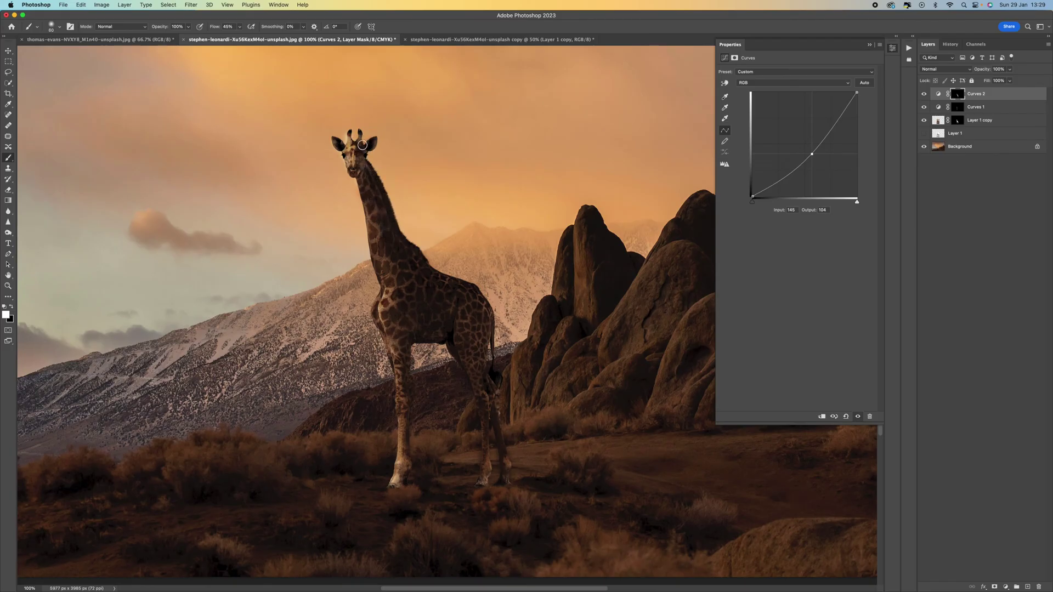
{"action": "key", "text": "super+plus"}
{"action": "key", "text": "super+plus"}
{"action": "scroll", "coordinate": [337, 167], "scroll_direction": "up", "scroll_amount": 5}
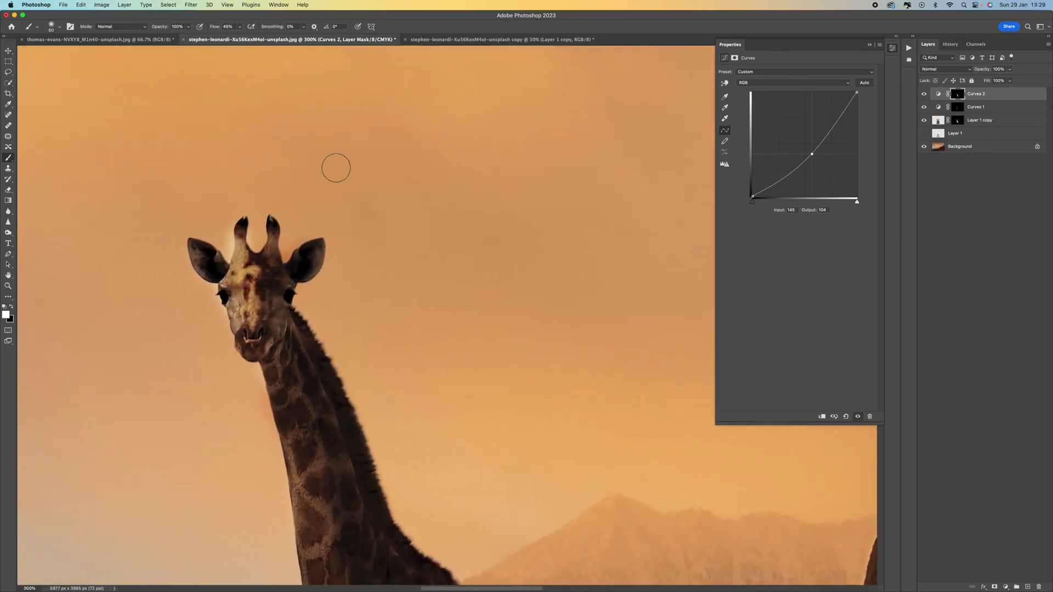
{"action": "left_click_drag", "start_coordinate": [300, 251], "coordinate": [232, 227]}
Paint black with a small brush on the Curves 1 mask to remove the glow around the ears and horns, and reselect Curves 2.
{"action": "left_click", "coordinate": [11, 307]}
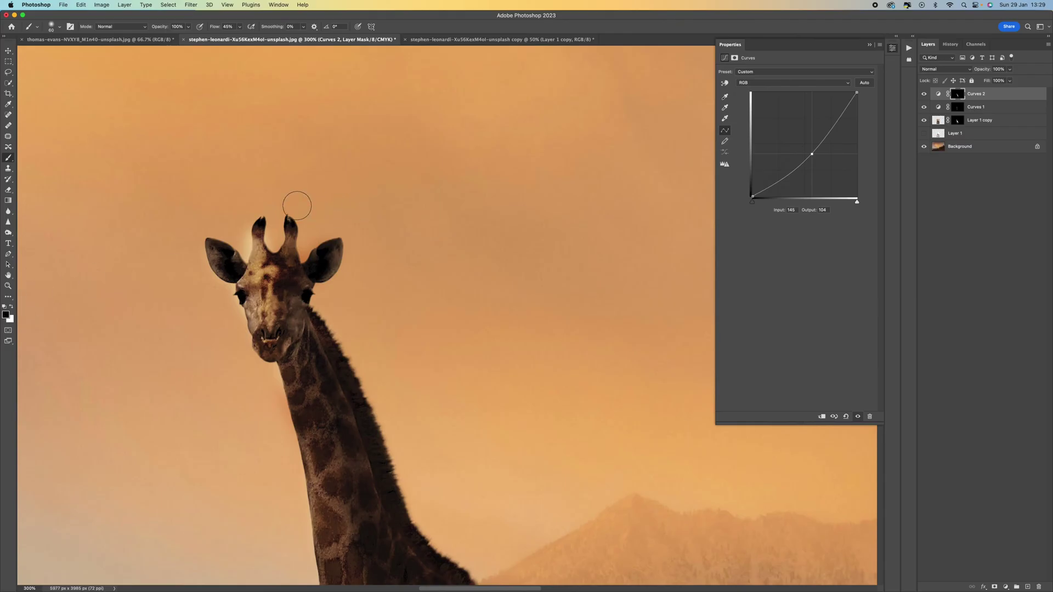
{"action": "key", "text": "bracketleft"}
{"action": "key", "text": "bracketleft"}
{"action": "key", "text": "bracketleft"}
{"action": "key", "text": "bracketleft"}
{"action": "left_click", "coordinate": [975, 108]}
{"action": "mouse_move", "coordinate": [240, 245]}
{"action": "left_mouse_down"}
{"action": "mouse_move", "coordinate": [245, 233]}
{"action": "mouse_move", "coordinate": [247, 247]}
{"action": "left_mouse_up"}
{"action": "key", "text": "bracketleft"}
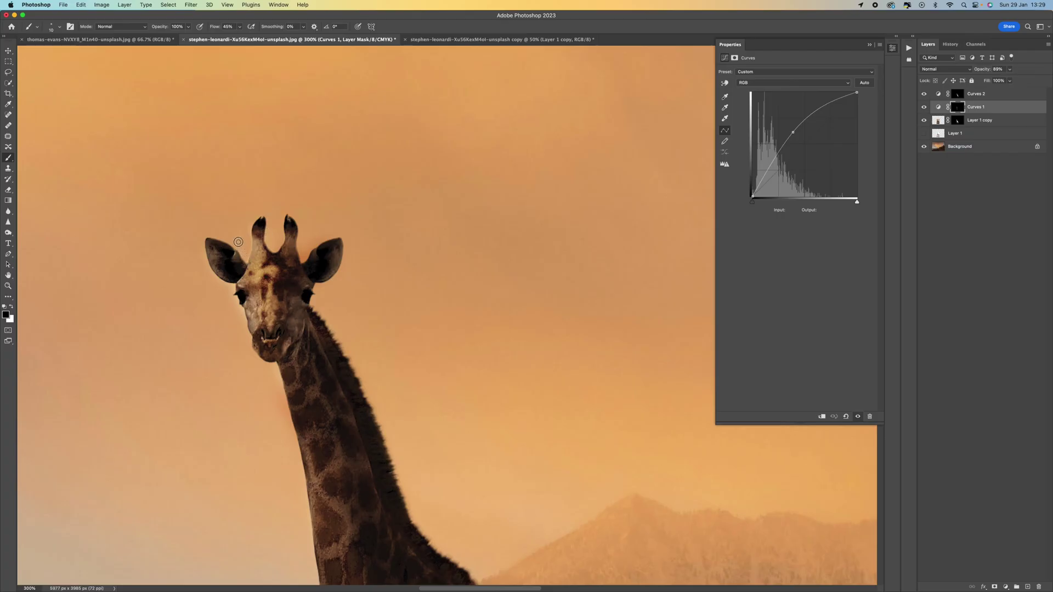
{"action": "left_click", "coordinate": [974, 94]}
{"action": "key", "text": "super+minus"}
{"action": "key", "text": "super+minus"}
{"action": "key", "text": "super+minus"}
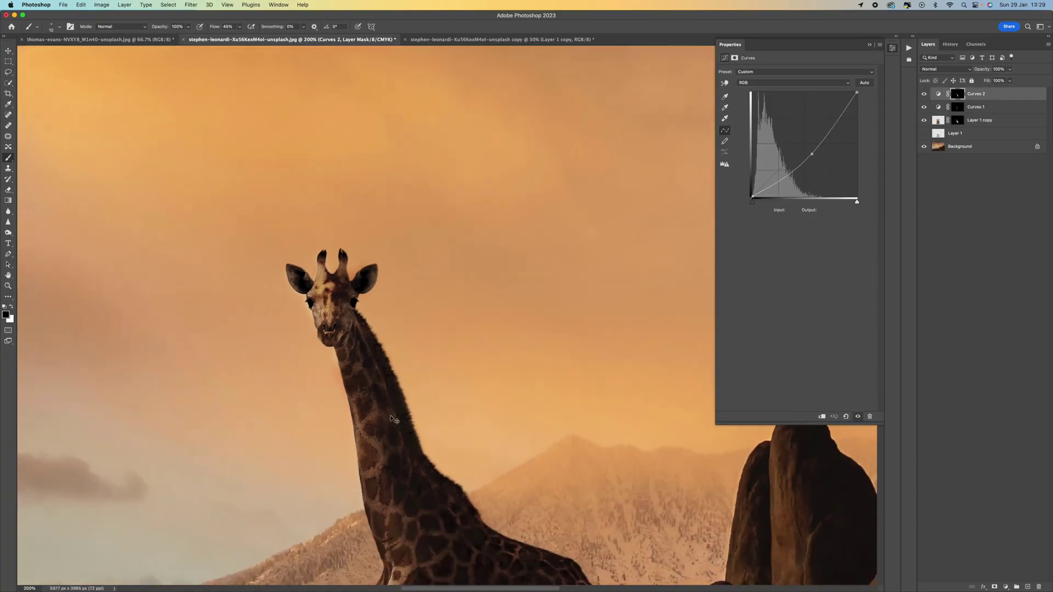
{"action": "key", "text": "super+minus"}
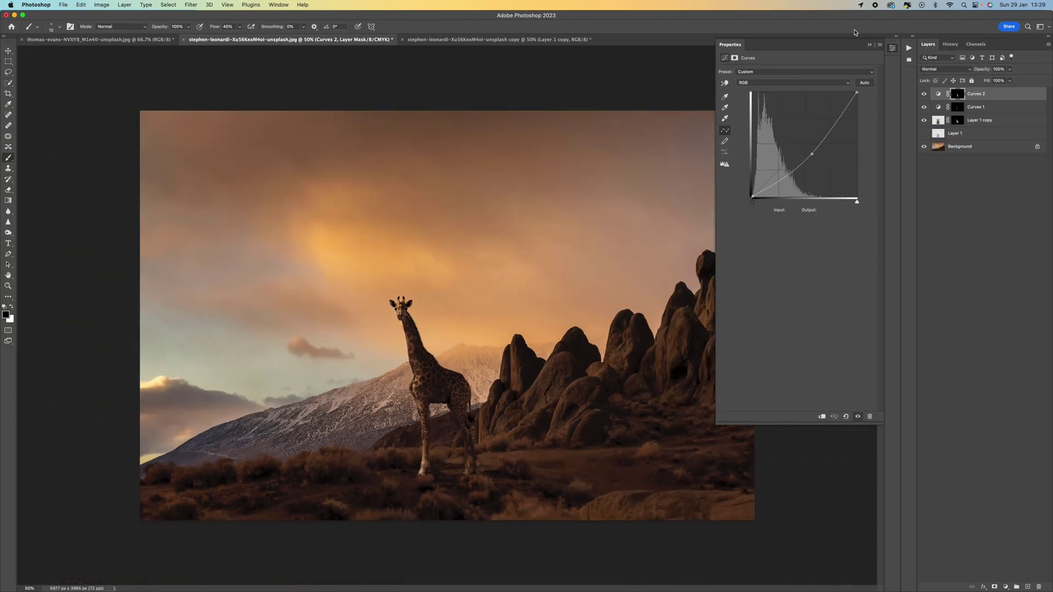
Add a Levels adjustment layer above Curves 2, clip it to the layer below, and darken its midtones slightly.
{"action": "left_click", "coordinate": [868, 46]}
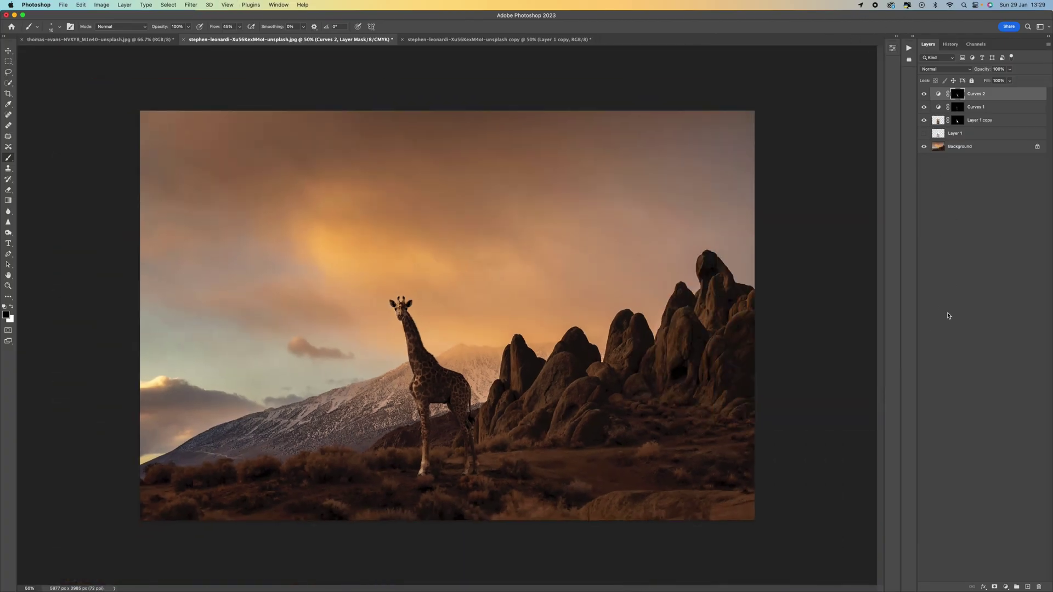
{"action": "left_click", "coordinate": [1005, 587]}
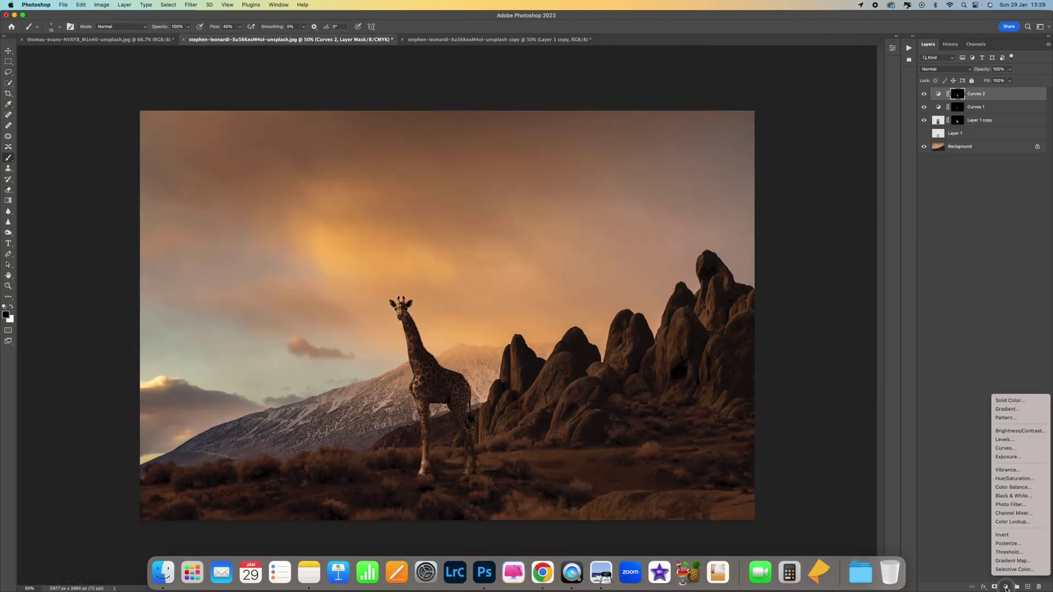
{"action": "left_click", "coordinate": [1023, 442]}
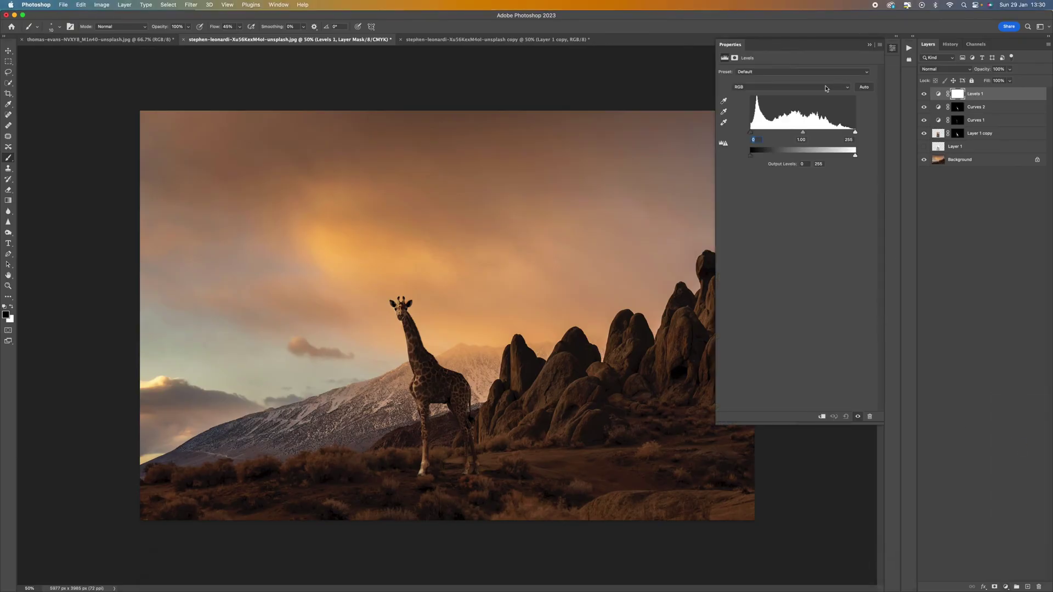
{"action": "left_click", "coordinate": [822, 417]}
{"action": "mouse_move", "coordinate": [803, 133]}
{"action": "left_mouse_down"}
{"action": "mouse_move", "coordinate": [792, 133]}
{"action": "mouse_move", "coordinate": [808, 135]}
{"action": "left_mouse_up"}
{"action": "left_click", "coordinate": [871, 46]}
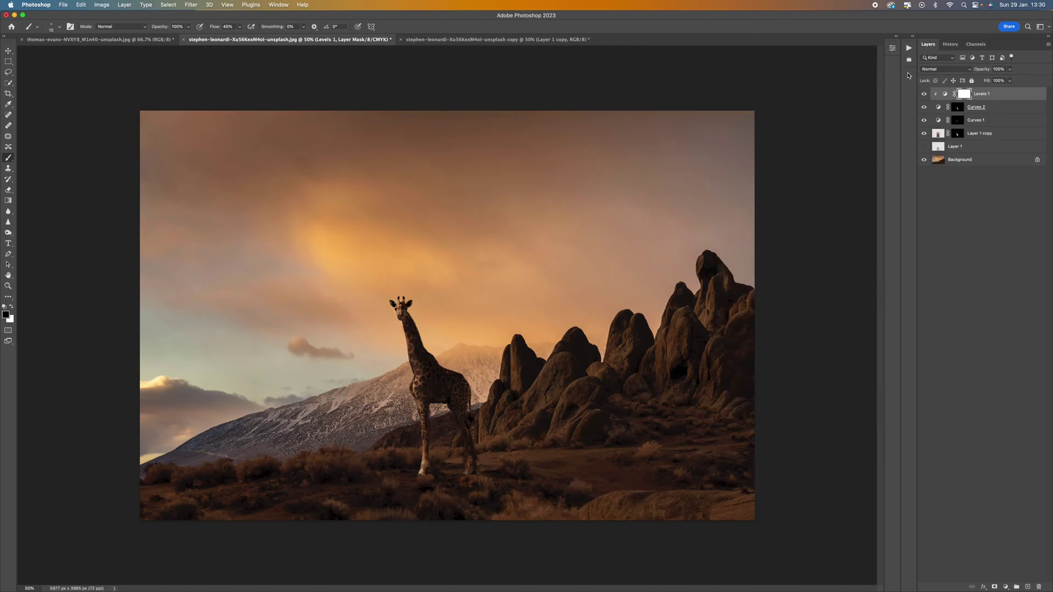
Compare the image with and without the Levels 1 adjustment.
{"action": "left_click", "coordinate": [923, 95]}
{"action": "left_click", "coordinate": [923, 95]}
{"action": "left_click", "coordinate": [924, 95]}
{"action": "left_click", "coordinate": [924, 96]}
{"action": "left_click", "coordinate": [924, 96]}
{"action": "left_click", "coordinate": [924, 96]}
Add a Drop Shadow effect to Layer 1 copy in Linear Burn mode at 100% opacity with a distance of 0 px.
{"action": "left_click", "coordinate": [973, 150]}
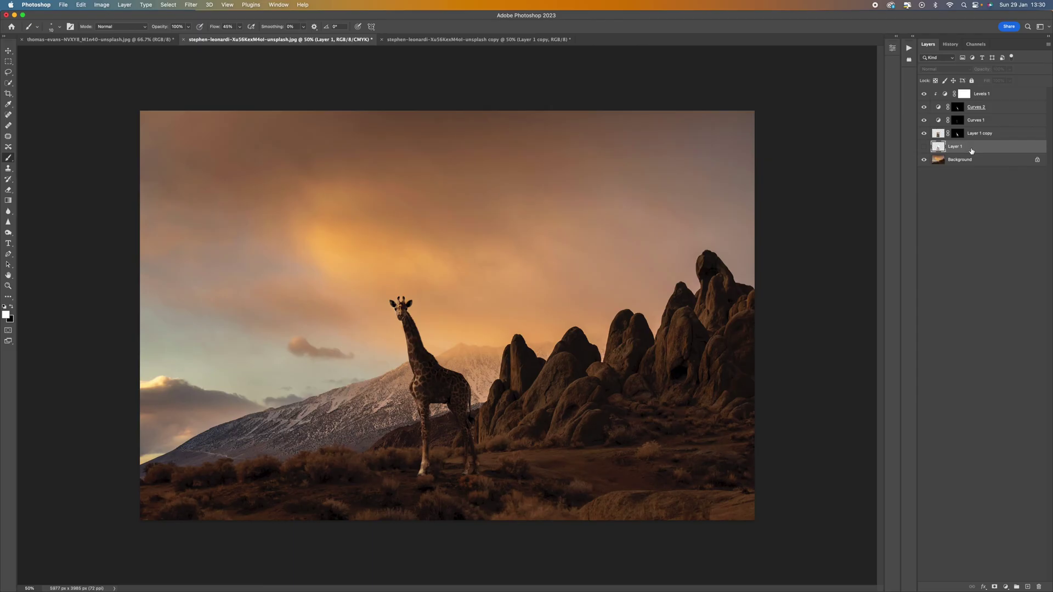
{"action": "left_click", "coordinate": [940, 135]}
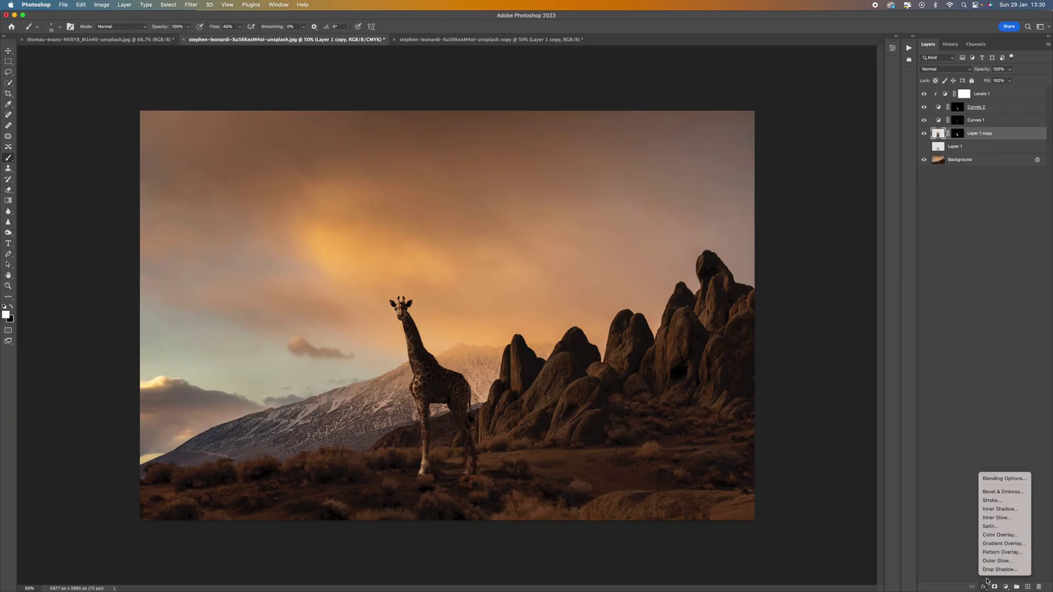
{"action": "left_click", "coordinate": [998, 569]}
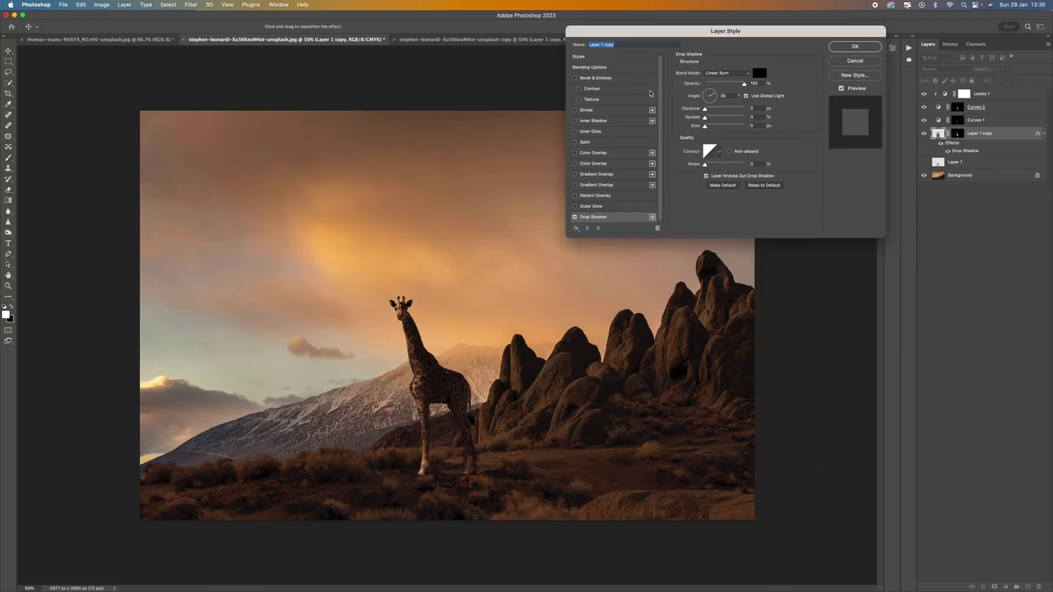
{"action": "mouse_move", "coordinate": [709, 113]}
{"action": "left_mouse_down"}
{"action": "mouse_move", "coordinate": [729, 113]}
{"action": "mouse_move", "coordinate": [694, 113]}
{"action": "left_mouse_up"}
{"action": "left_click", "coordinate": [694, 117]}
{"action": "left_click", "coordinate": [855, 47]}
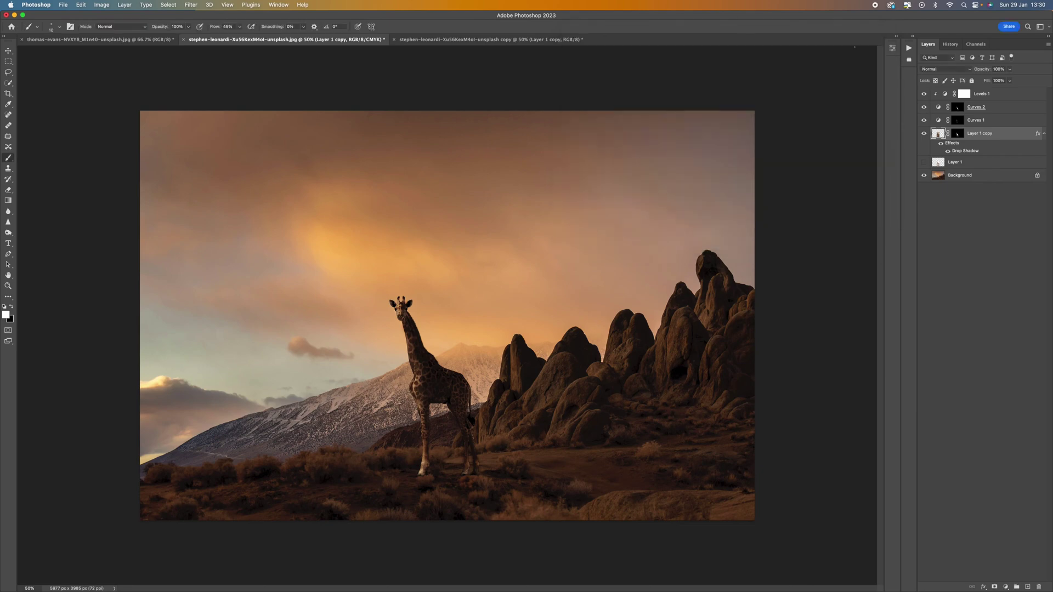
Separate the drop shadow of Layer 1 copy onto its own layer.
{"action": "right_click", "coordinate": [949, 146]}
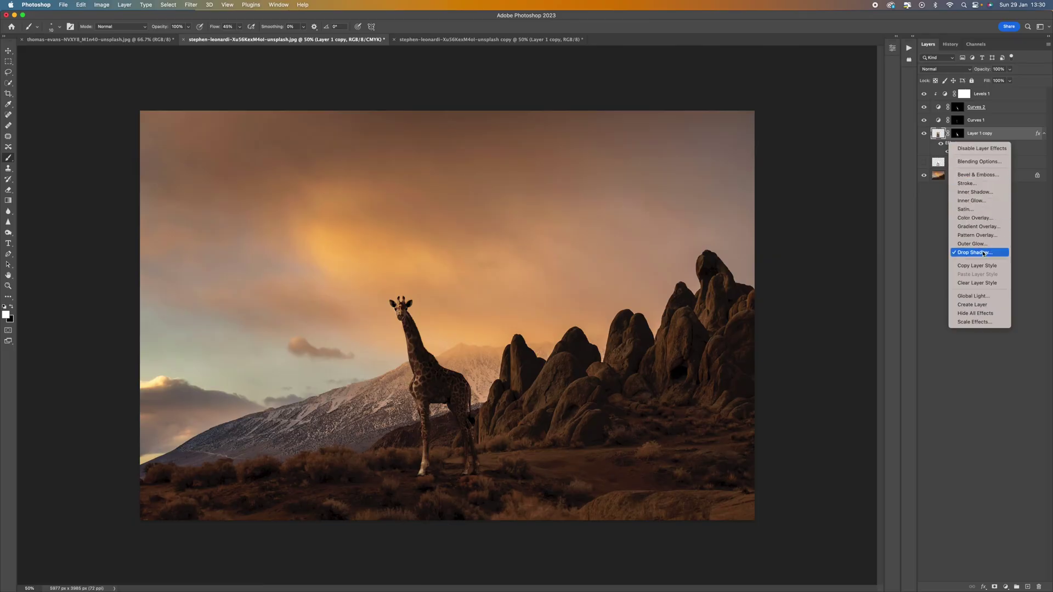
{"action": "left_click", "coordinate": [990, 305]}
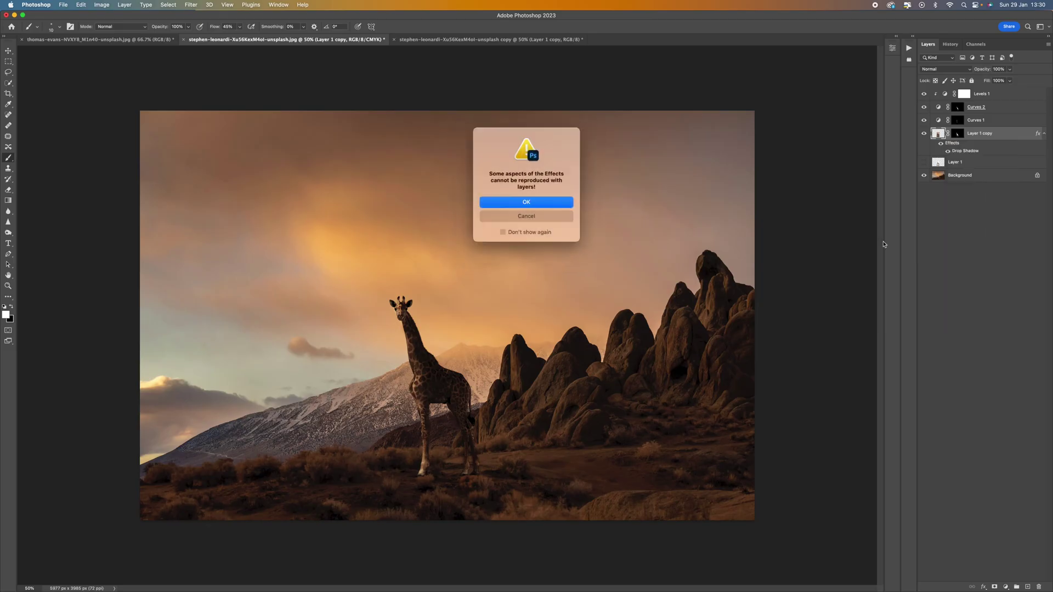
{"action": "left_click", "coordinate": [538, 205]}
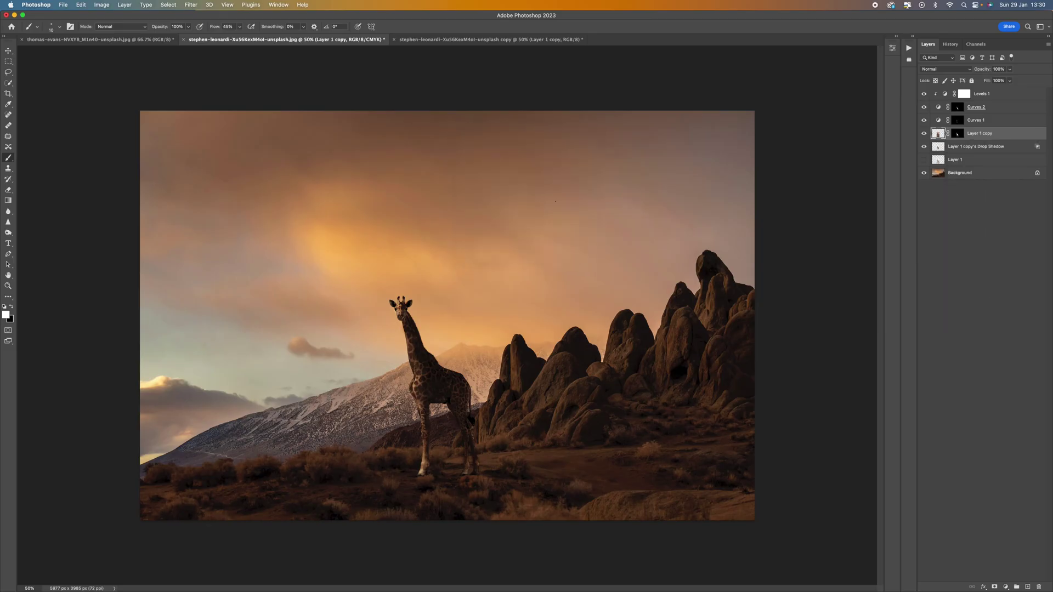
Flip the Curves 2 mask vertically beneath the giraffe's feet and warp its lower corners toward the right side of the scene.
{"action": "key", "text": "v"}
{"action": "mouse_move", "coordinate": [444, 401]}
{"action": "left_mouse_down"}
{"action": "mouse_move", "coordinate": [410, 393]}
{"action": "mouse_move", "coordinate": [427, 386]}
{"action": "mouse_move", "coordinate": [431, 409]}
{"action": "mouse_move", "coordinate": [439, 398]}
{"action": "mouse_move", "coordinate": [426, 390]}
{"action": "mouse_move", "coordinate": [407, 394]}
{"action": "mouse_move", "coordinate": [449, 399]}
{"action": "mouse_move", "coordinate": [433, 398]}
{"action": "mouse_move", "coordinate": [455, 383]}
{"action": "left_mouse_up"}
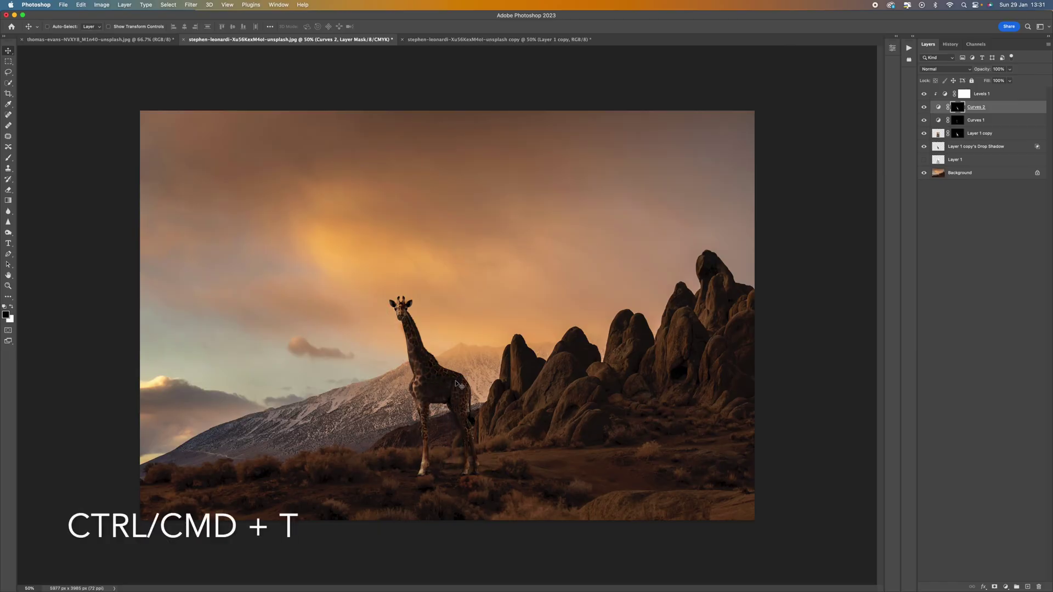
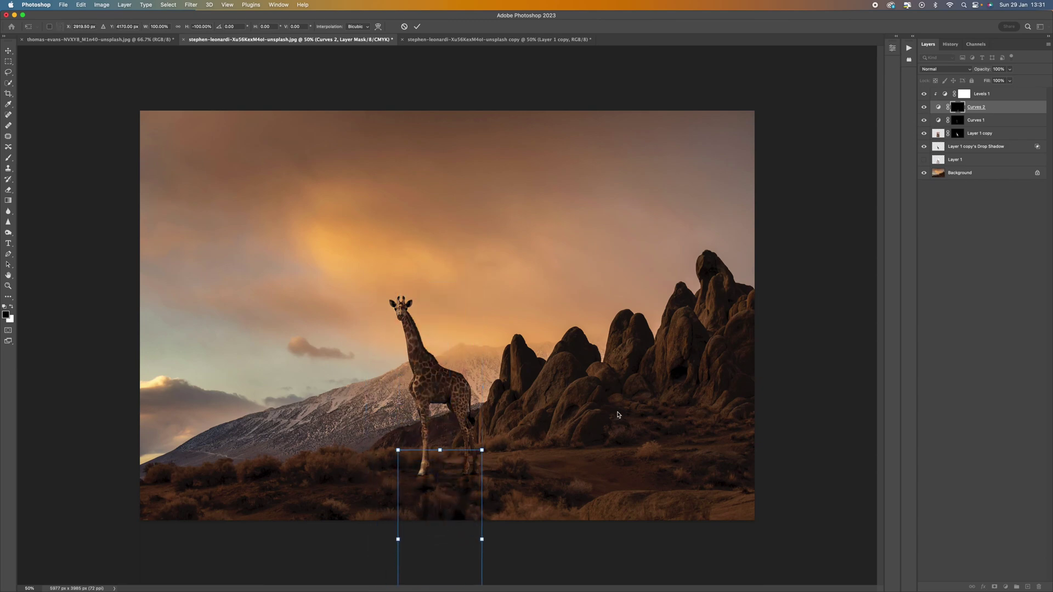
{"action": "key", "text": "super+minus"}
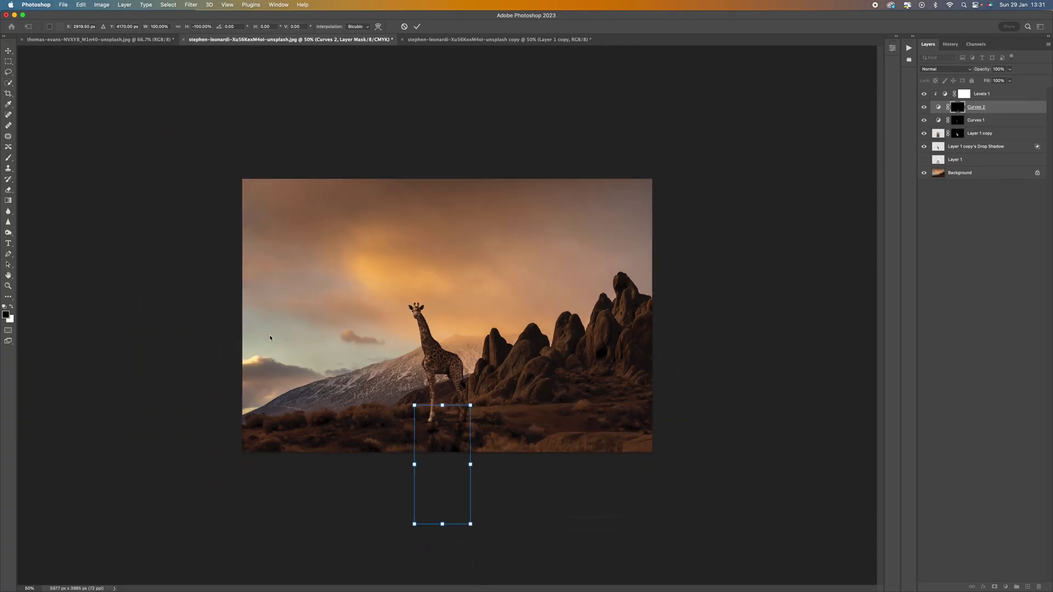
{"action": "mouse_move", "coordinate": [458, 446]}
{"action": "left_mouse_down"}
{"action": "mouse_move", "coordinate": [453, 430]}
{"action": "mouse_move", "coordinate": [456, 442]}
{"action": "left_mouse_up"}
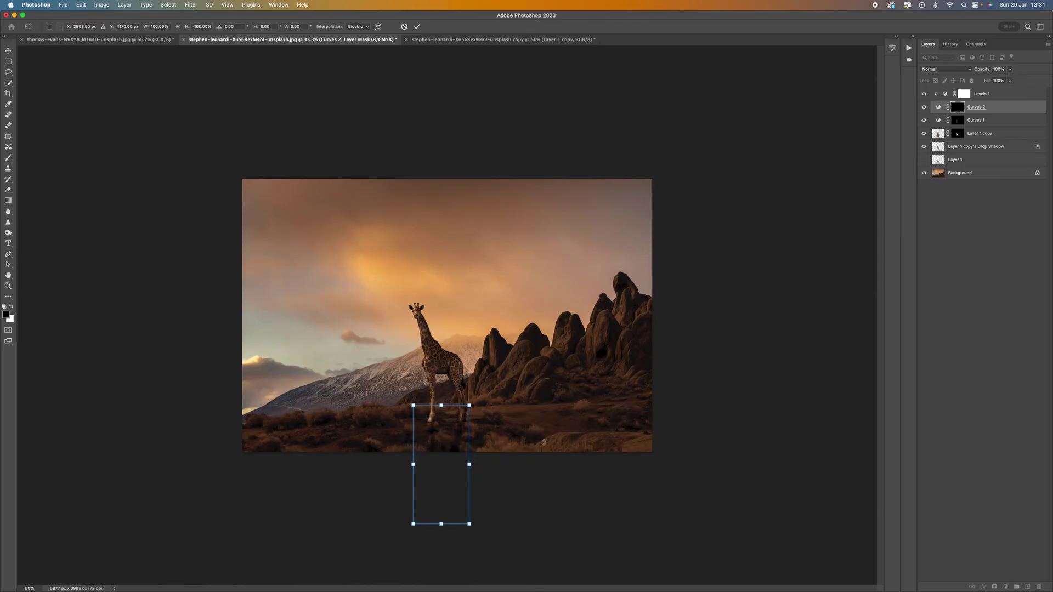
{"action": "right_click", "coordinate": [443, 423]}
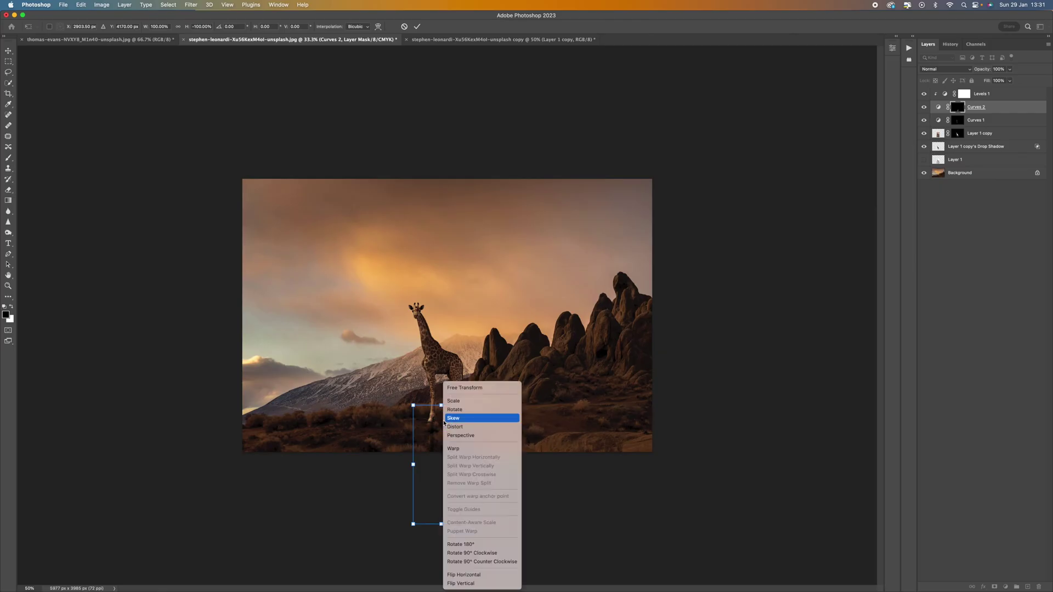
{"action": "left_click", "coordinate": [463, 451]}
{"action": "left_click_drag", "start_coordinate": [470, 525], "coordinate": [603, 520]}
{"action": "left_click_drag", "start_coordinate": [468, 443], "coordinate": [509, 446]}
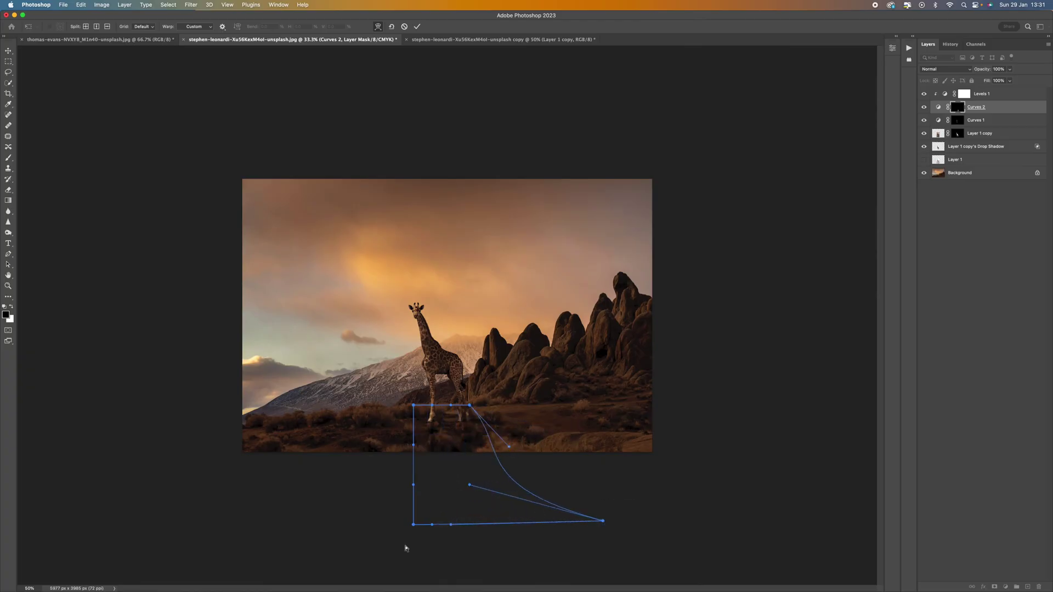
{"action": "left_click_drag", "start_coordinate": [413, 524], "coordinate": [463, 498]}
Distort the flipped Curves 2 mask so the shadow slants across the ground to the giraffe's right in the image, and apply the transform.
{"action": "right_click", "coordinate": [454, 435]}
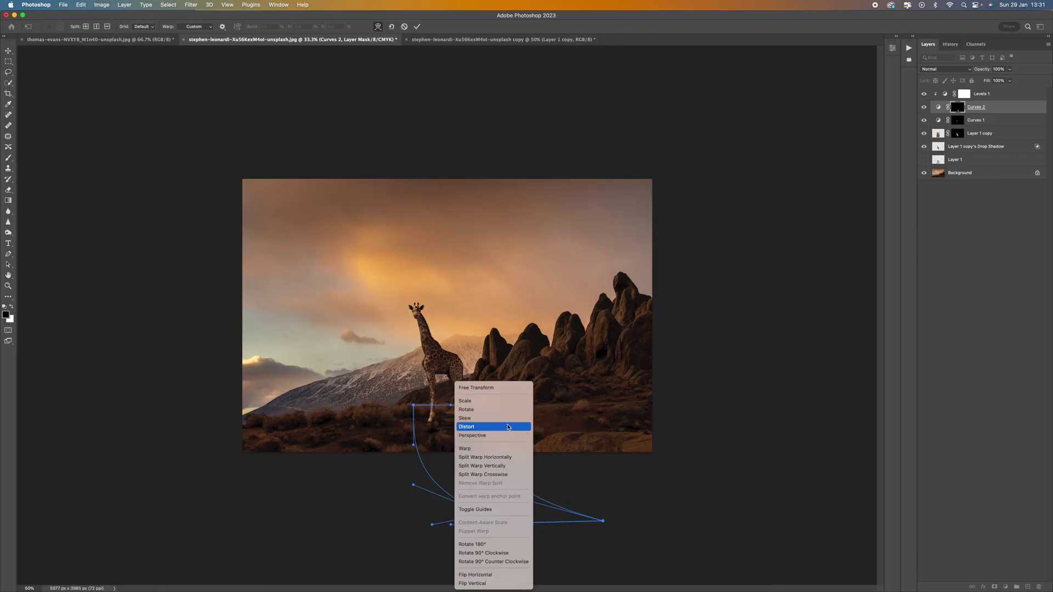
{"action": "left_click", "coordinate": [463, 427]}
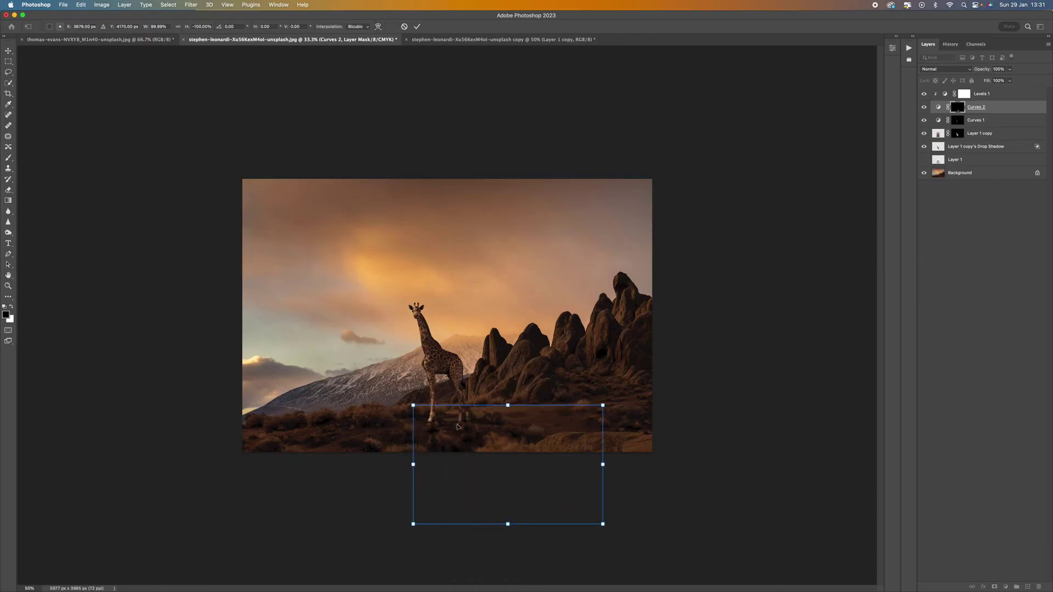
{"action": "left_click_drag", "start_coordinate": [603, 525], "coordinate": [675, 493]}
{"action": "left_click_drag", "start_coordinate": [413, 525], "coordinate": [527, 525]}
{"action": "left_click_drag", "start_coordinate": [480, 430], "coordinate": [470, 438]}
{"action": "mouse_move", "coordinate": [632, 475]}
{"action": "left_mouse_down"}
{"action": "mouse_move", "coordinate": [634, 460]}
{"action": "mouse_move", "coordinate": [622, 464]}
{"action": "left_mouse_up"}
{"action": "left_click_drag", "start_coordinate": [577, 406], "coordinate": [588, 418]}
{"action": "left_click_drag", "start_coordinate": [403, 413], "coordinate": [409, 420]}
{"action": "left_click_drag", "start_coordinate": [588, 528], "coordinate": [665, 466]}
{"action": "key", "text": "Return"}
Warp the shadow in the Curves 2 mask again to curve it along the ground and line it up with the hooves.
{"action": "key", "text": "super+t"}
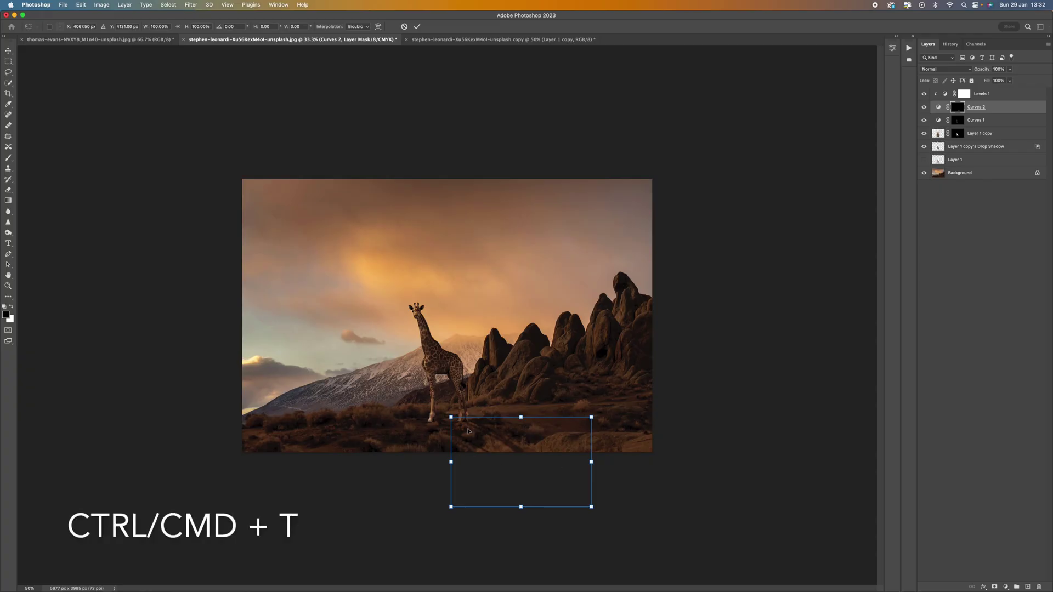
{"action": "right_click", "coordinate": [468, 431]}
{"action": "left_click", "coordinate": [483, 447]}
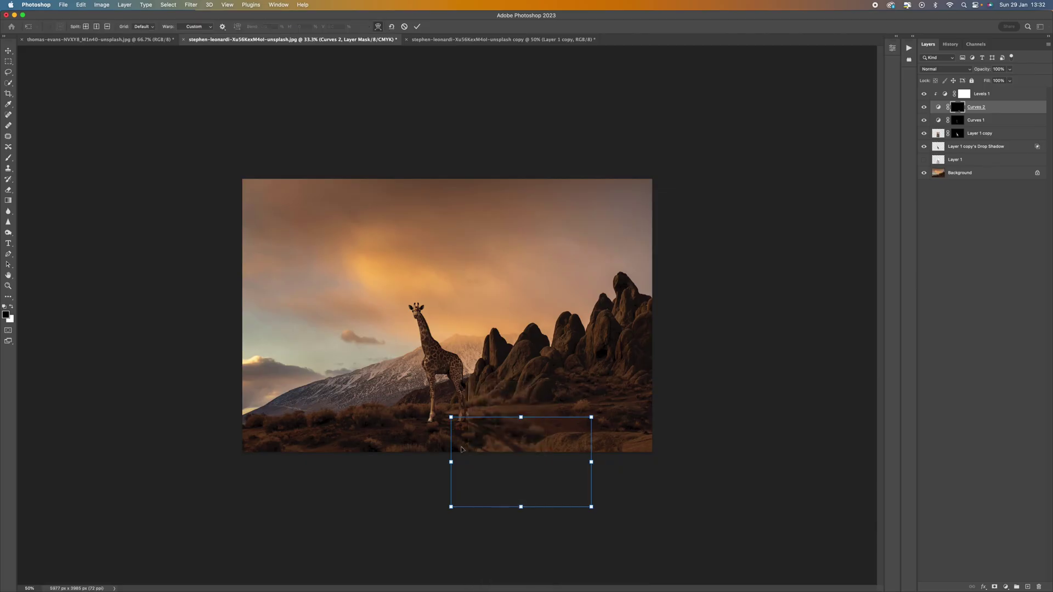
{"action": "left_click_drag", "start_coordinate": [453, 464], "coordinate": [484, 493]}
{"action": "mouse_move", "coordinate": [590, 419]}
{"action": "left_mouse_down"}
{"action": "mouse_move", "coordinate": [623, 404]}
{"action": "mouse_move", "coordinate": [602, 410]}
{"action": "left_mouse_up"}
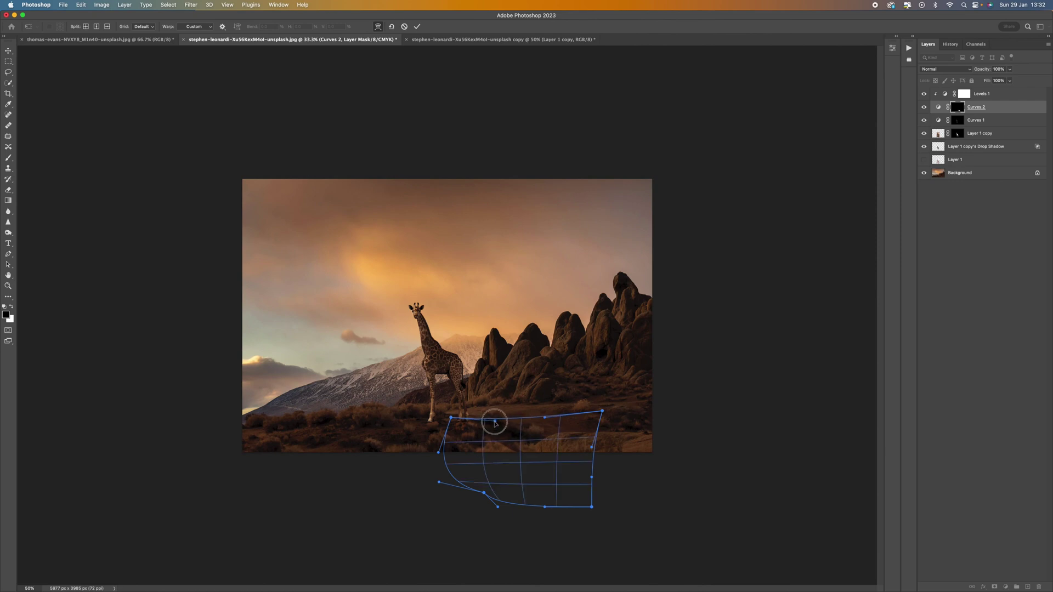
{"action": "left_click_drag", "start_coordinate": [494, 424], "coordinate": [496, 419]}
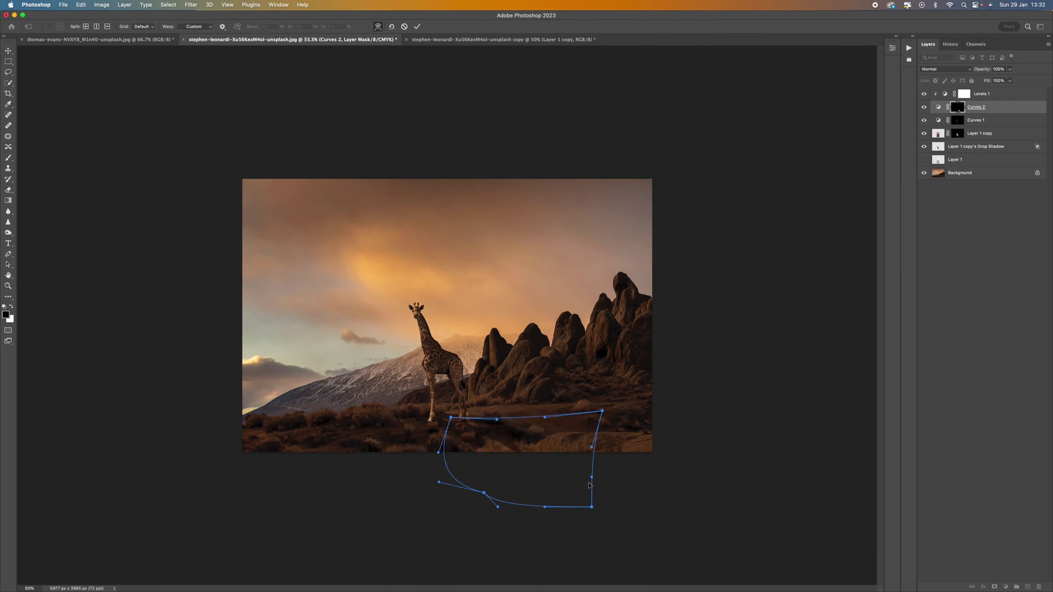
{"action": "left_click_drag", "start_coordinate": [592, 480], "coordinate": [466, 466]}
{"action": "left_click_drag", "start_coordinate": [450, 417], "coordinate": [449, 420]}
{"action": "key", "text": "Return"}
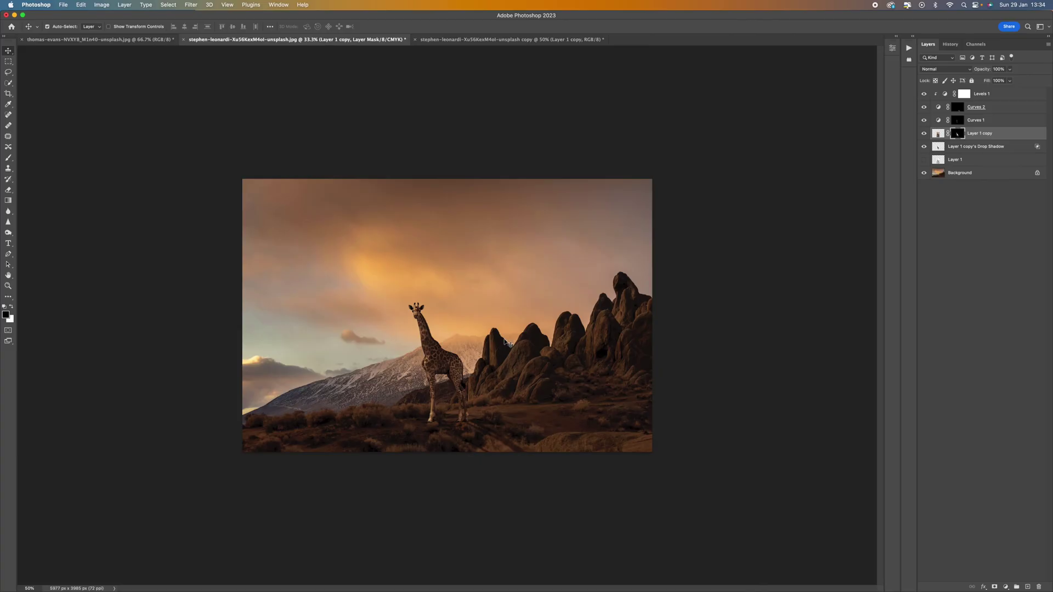
Add a Solid Color fill layer in light orange #f1b478 above Layer 1 copy.
{"action": "key", "text": "super+equal"}
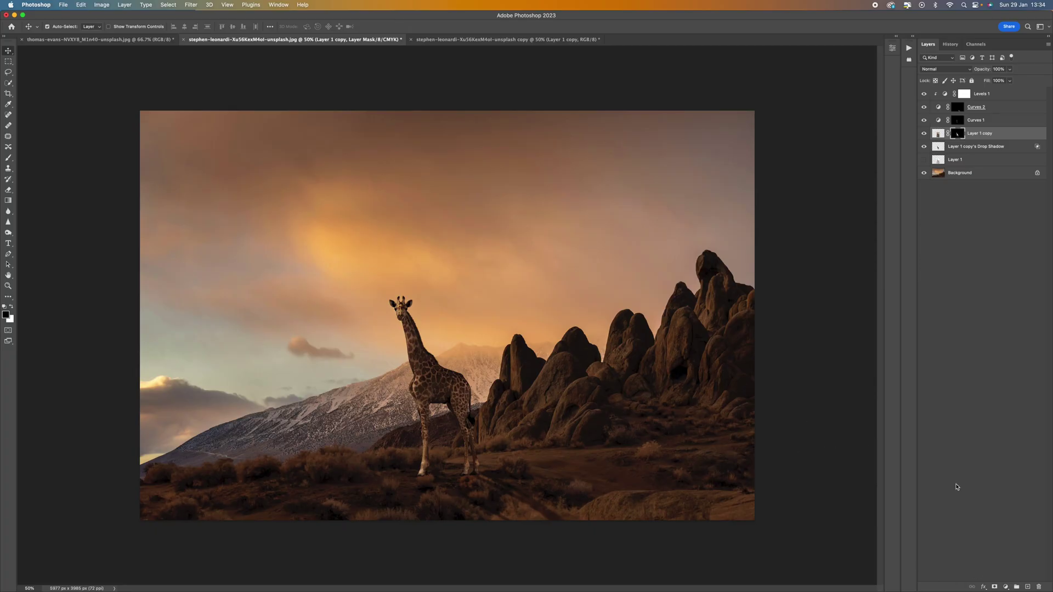
{"action": "left_click", "coordinate": [1005, 586]}
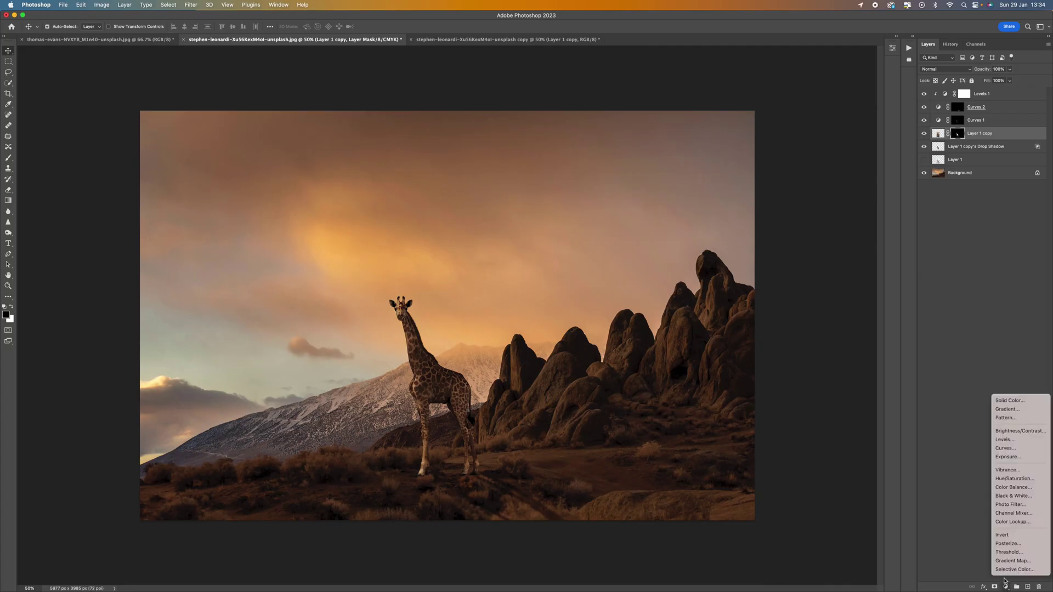
{"action": "left_click", "coordinate": [1024, 404]}
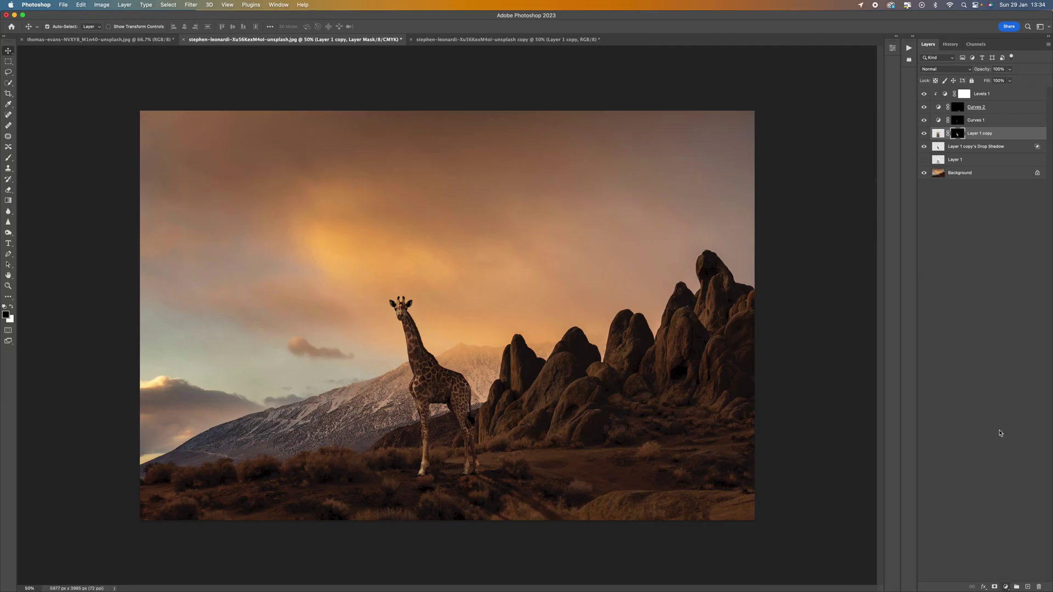
{"action": "left_click_drag", "start_coordinate": [792, 185], "coordinate": [792, 176]}
{"action": "left_click_drag", "start_coordinate": [707, 94], "coordinate": [727, 86]}
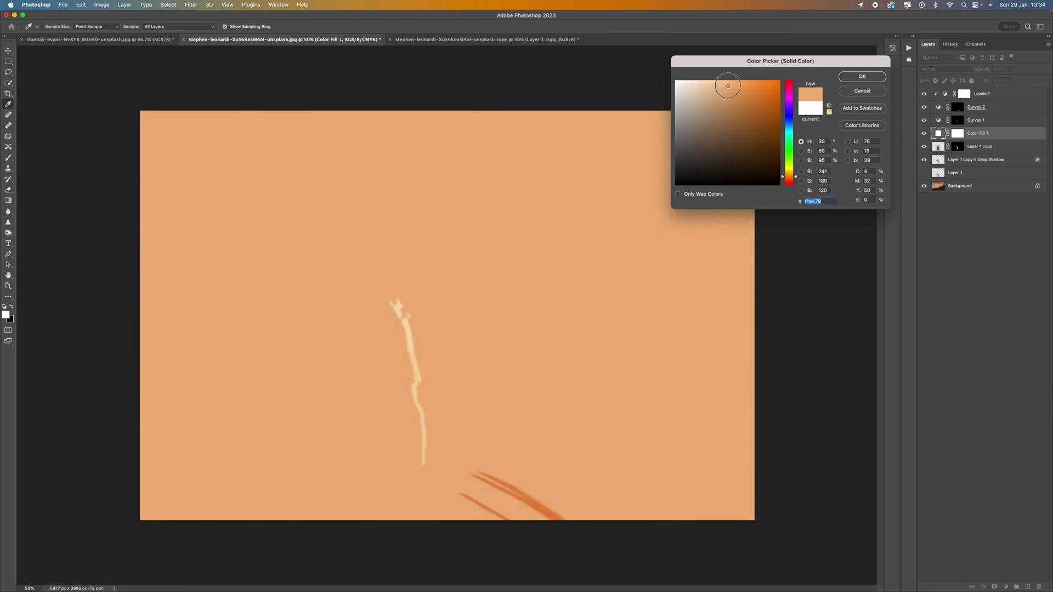
{"action": "left_click", "coordinate": [861, 77]}
{"action": "left_click", "coordinate": [1012, 94]}
{"action": "left_click", "coordinate": [1004, 133]}
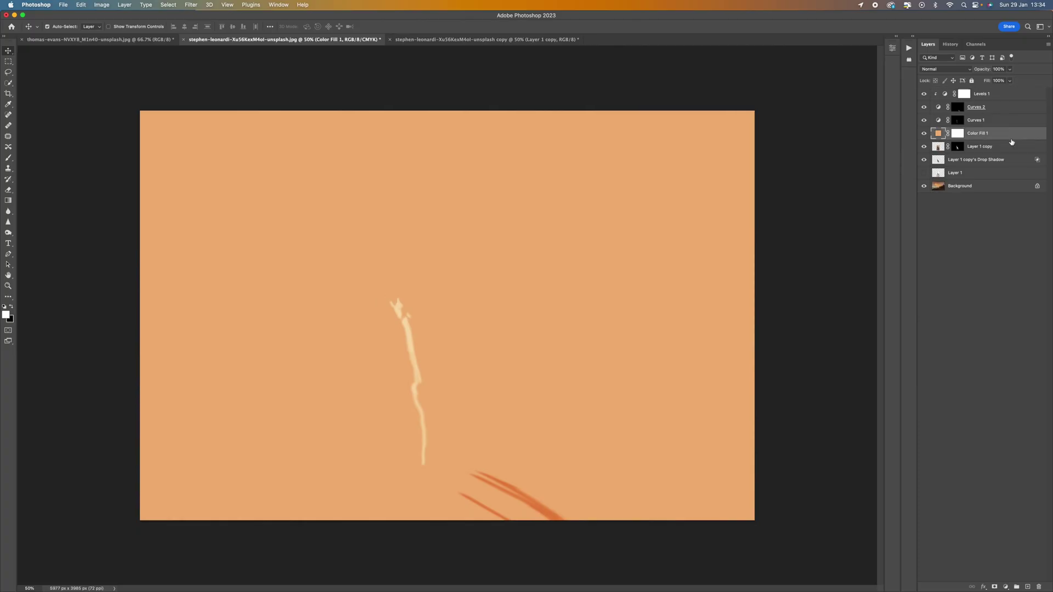
Set the Color Fill 1 layer to the Color blend mode and lower its opacity to 11%.
{"action": "left_click", "coordinate": [952, 70]}
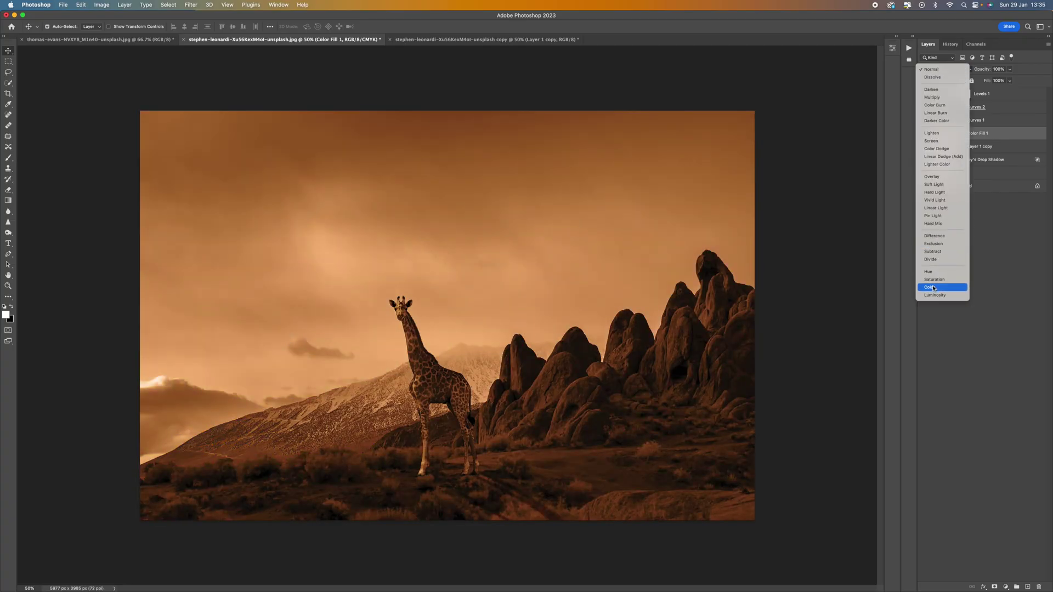
{"action": "left_click", "coordinate": [934, 288]}
{"action": "left_click", "coordinate": [1010, 69]}
{"action": "left_click_drag", "start_coordinate": [1012, 80], "coordinate": [978, 85]}
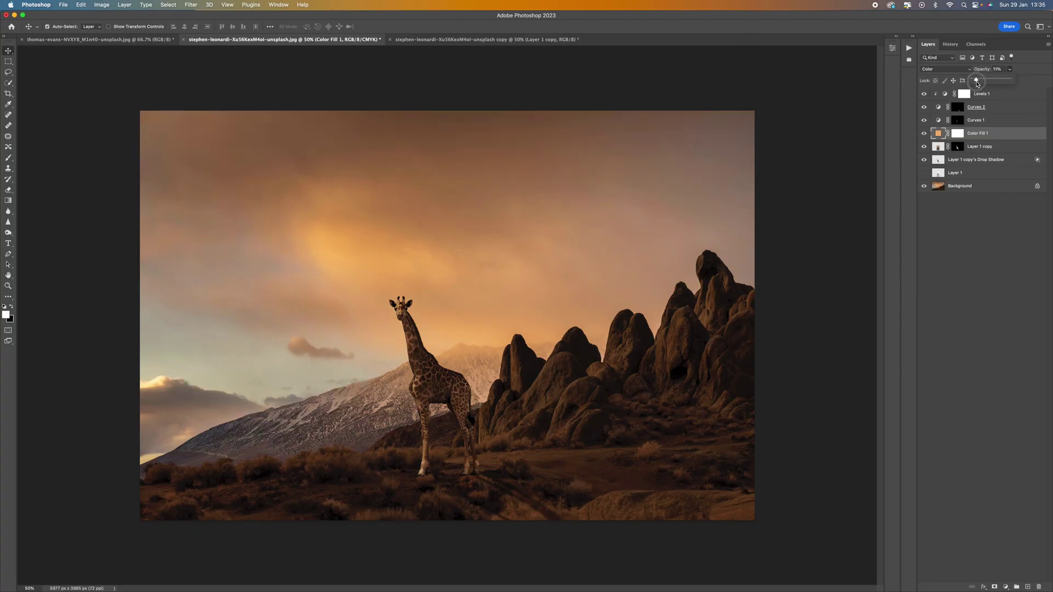
Add a Brightness/Contrast adjustment layer above Levels 1 and set its contrast to 10.
{"action": "left_click", "coordinate": [999, 92]}
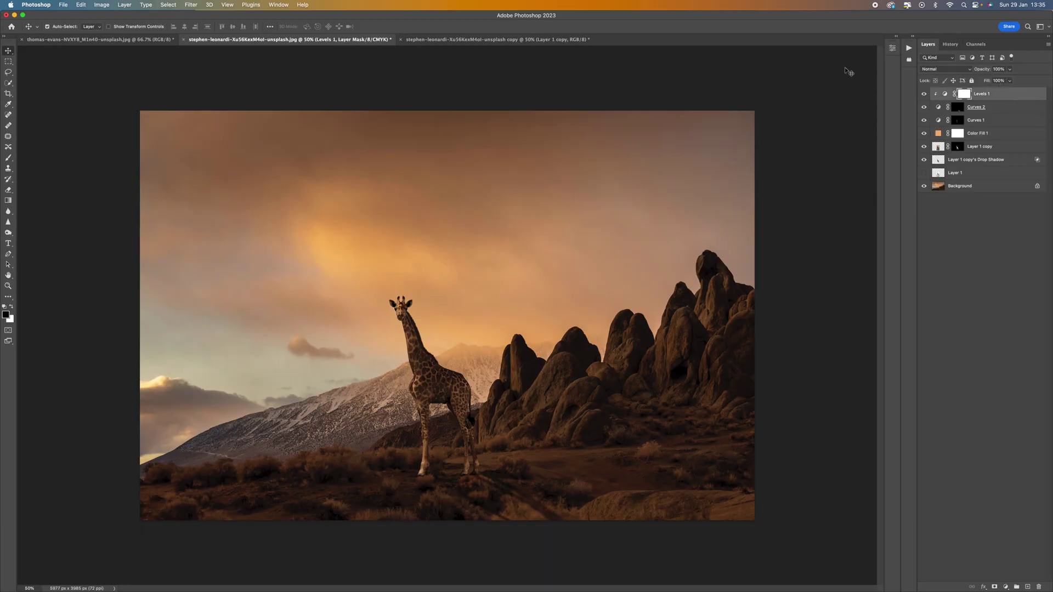
{"action": "left_click", "coordinate": [1005, 586]}
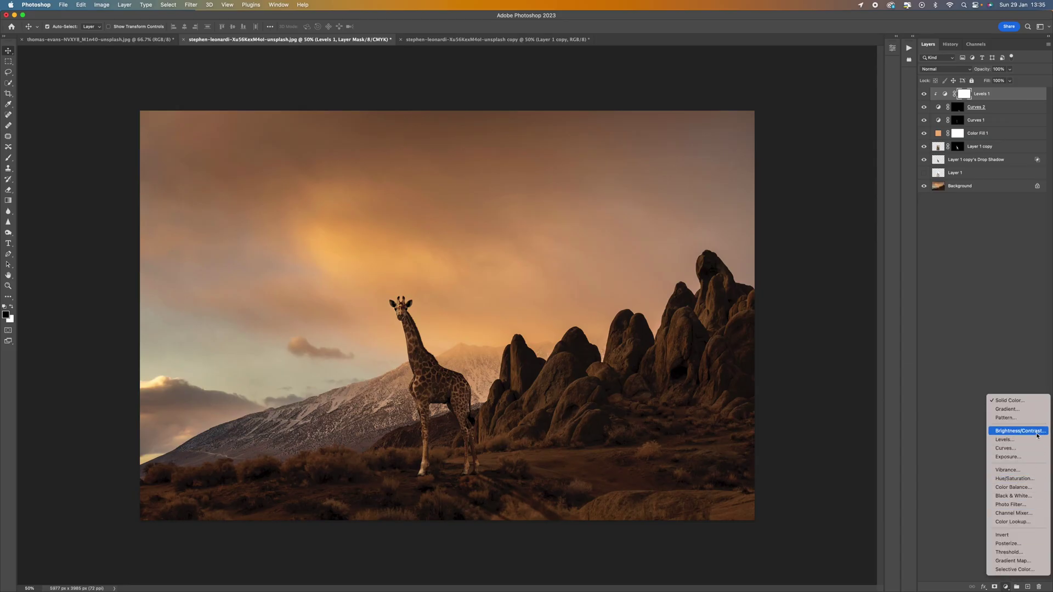
{"action": "left_click", "coordinate": [1019, 431]}
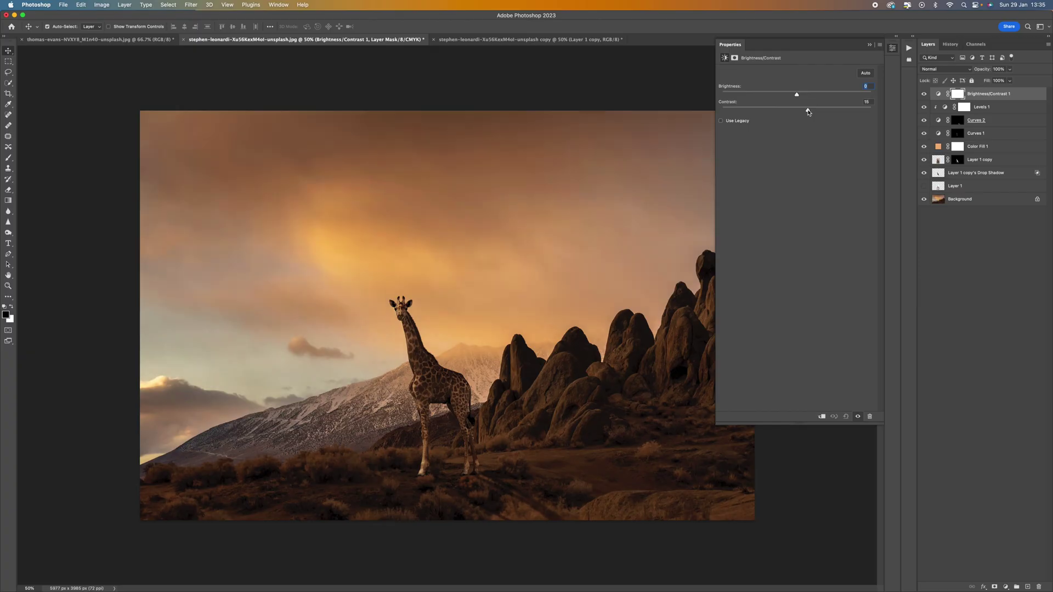
{"action": "left_click_drag", "start_coordinate": [807, 112], "coordinate": [803, 111]}
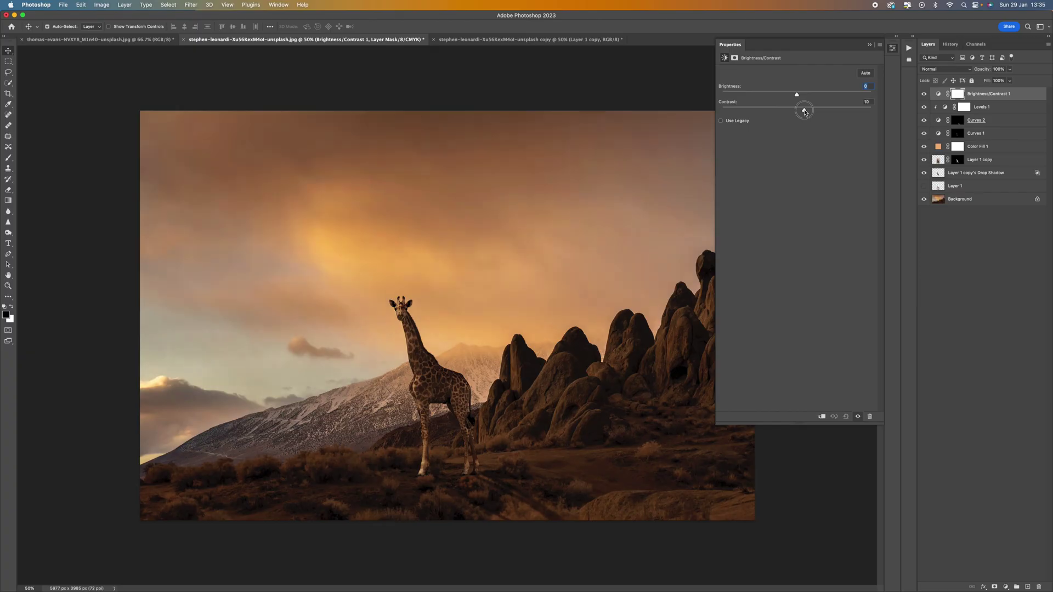
Save a history snapshot of the finished composite and compare it with the original opened image.
{"action": "left_click", "coordinate": [869, 46]}
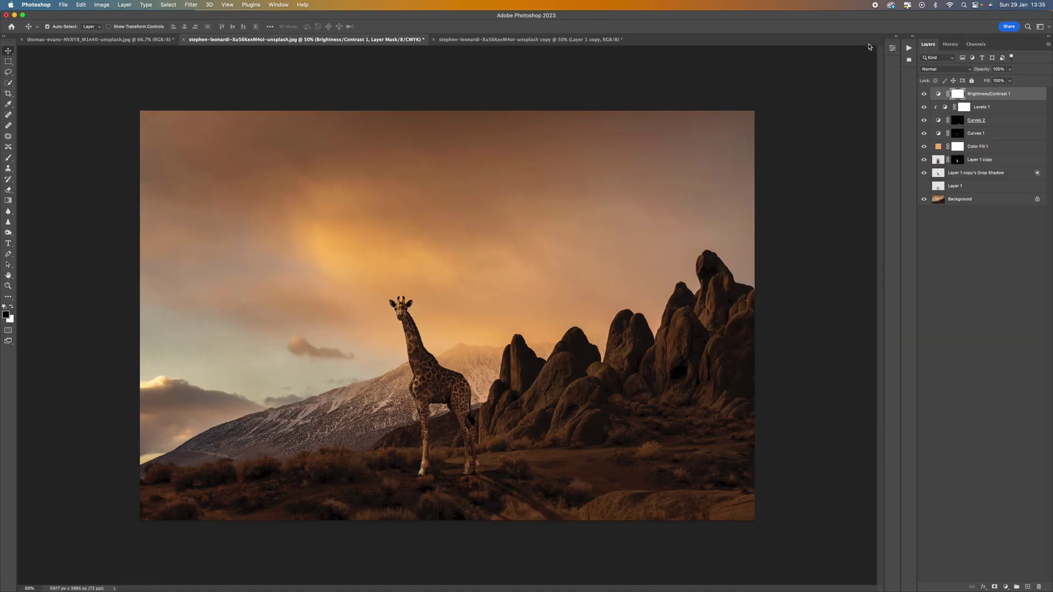
{"action": "left_click", "coordinate": [951, 45]}
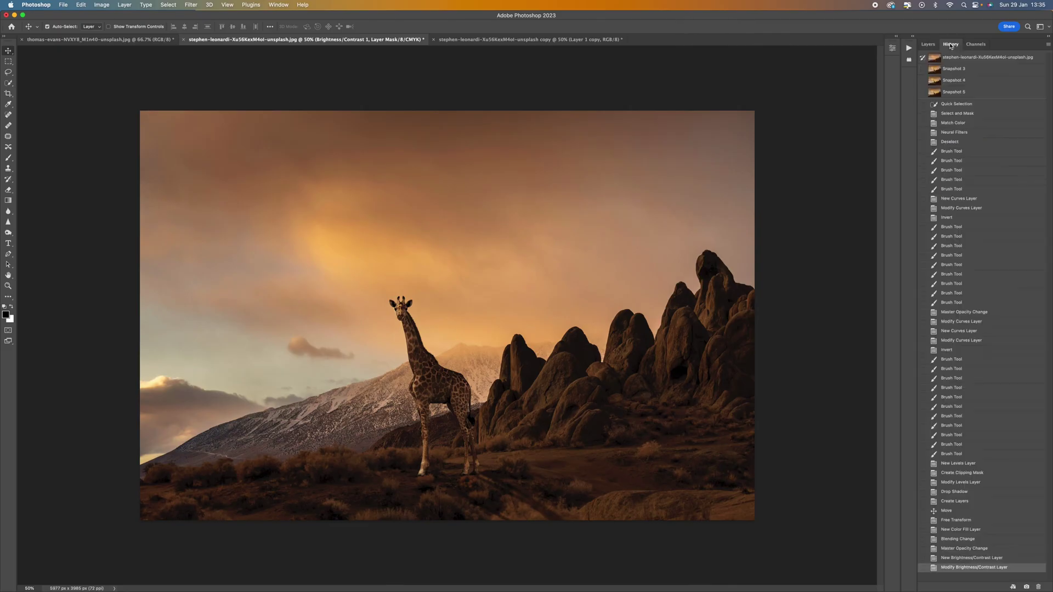
{"action": "left_click", "coordinate": [1026, 587]}
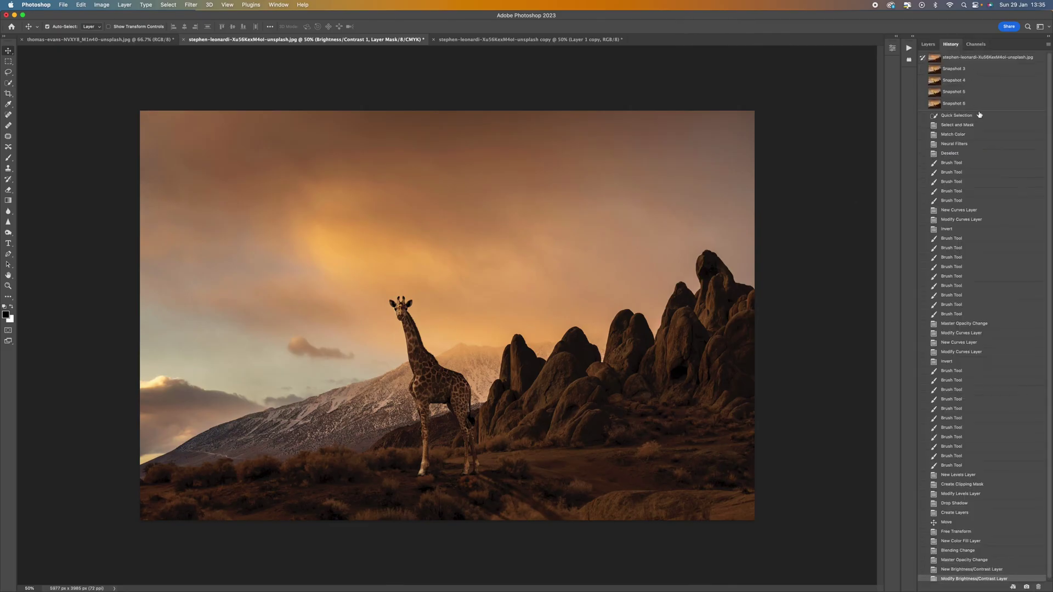
{"action": "left_click", "coordinate": [980, 58]}
{"action": "left_click", "coordinate": [972, 104]}
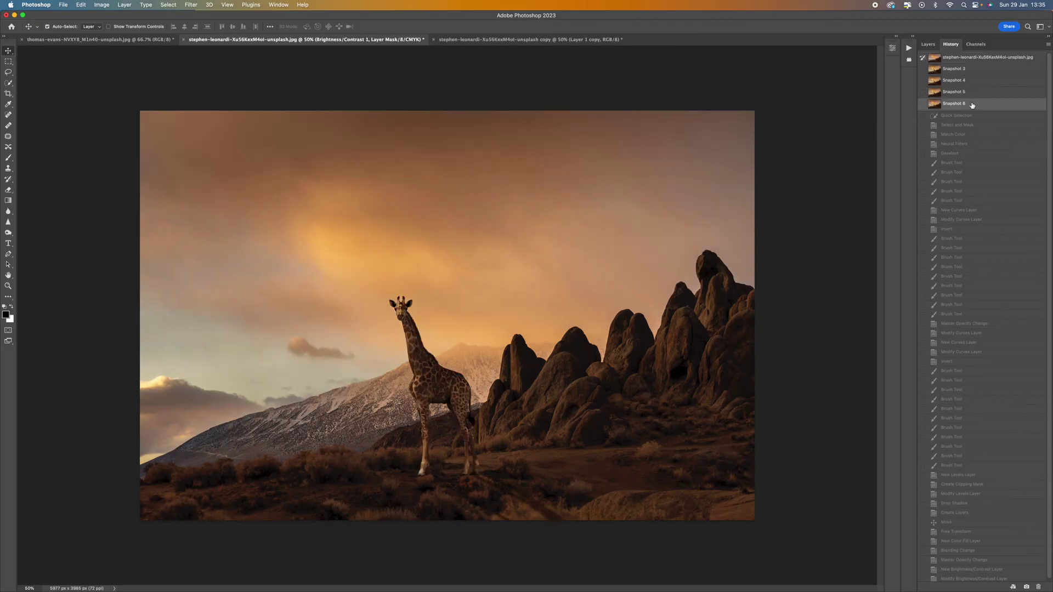
Toggle the layers' visibility to check the composite before and after, and switch the document to Snapshot 5 for comparison.
{"action": "left_click", "coordinate": [928, 44]}
{"action": "mouse_move", "coordinate": [923, 94]}
{"action": "left_mouse_down"}
{"action": "mouse_move", "coordinate": [926, 187]}
{"action": "mouse_move", "coordinate": [924, 95]}
{"action": "left_mouse_up"}
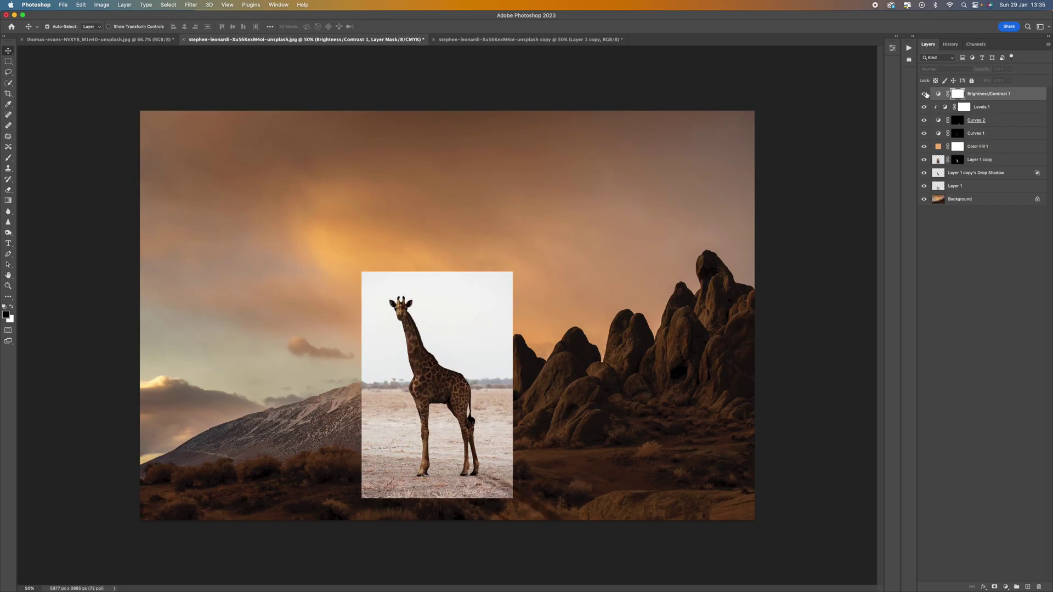
{"action": "left_click", "coordinate": [954, 47]}
{"action": "left_click", "coordinate": [928, 44]}
{"action": "left_click", "coordinate": [950, 44]}
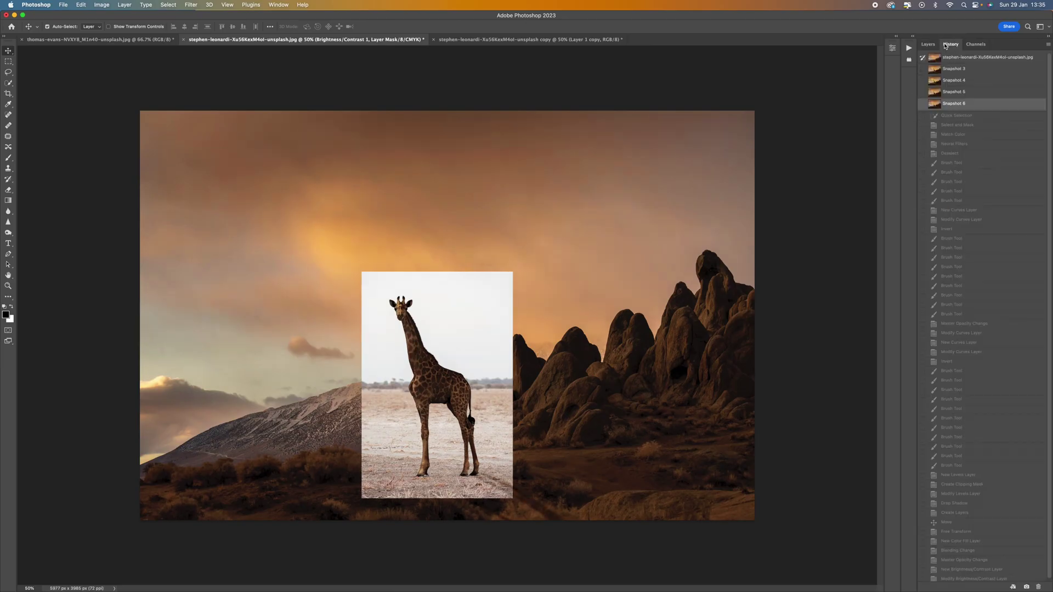
{"action": "left_click", "coordinate": [950, 92]}
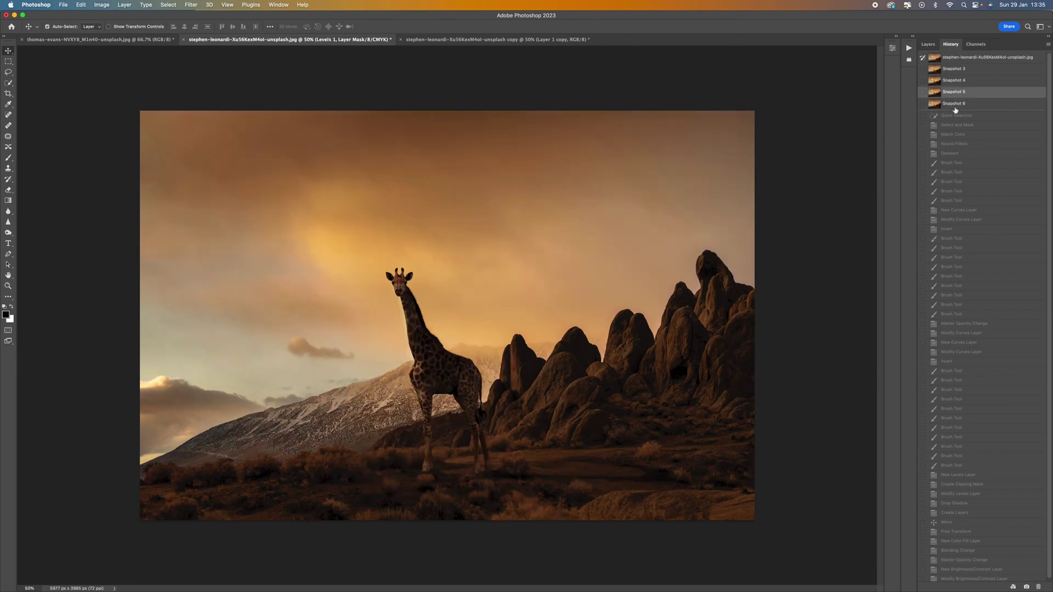